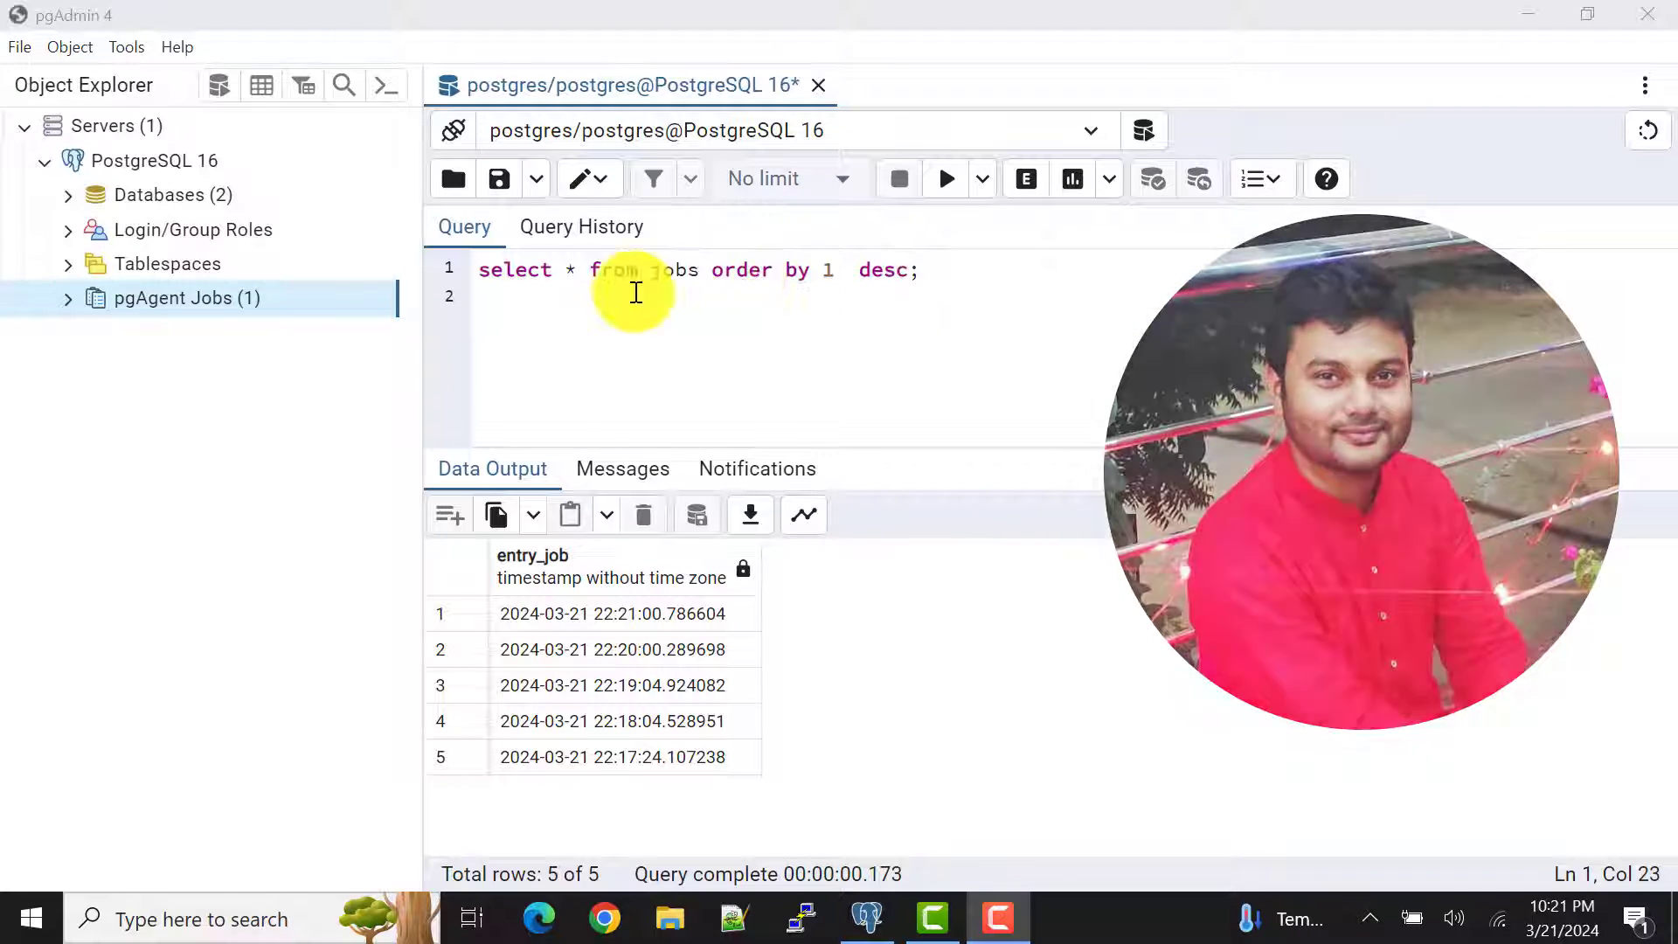
# Step: Expand pgAgent Jobs to show Job1 and rerun select * from jobs, still five timestamp rows
pyautogui.click(66, 299)
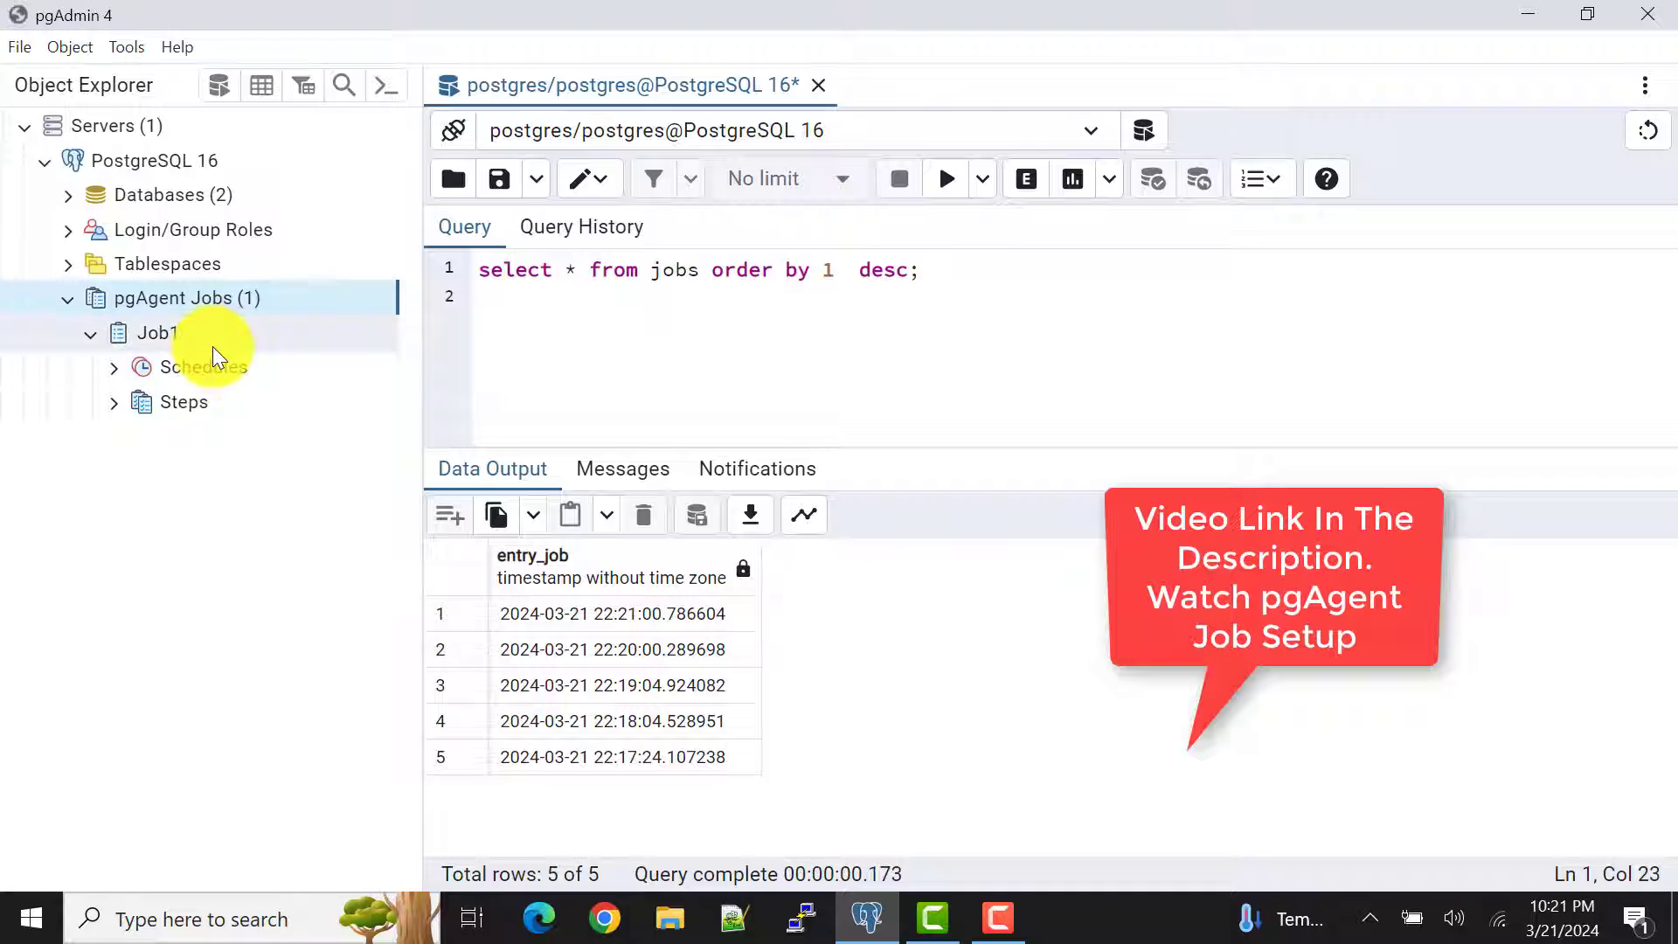
pyautogui.click(819, 266)
pyautogui.click(946, 179)
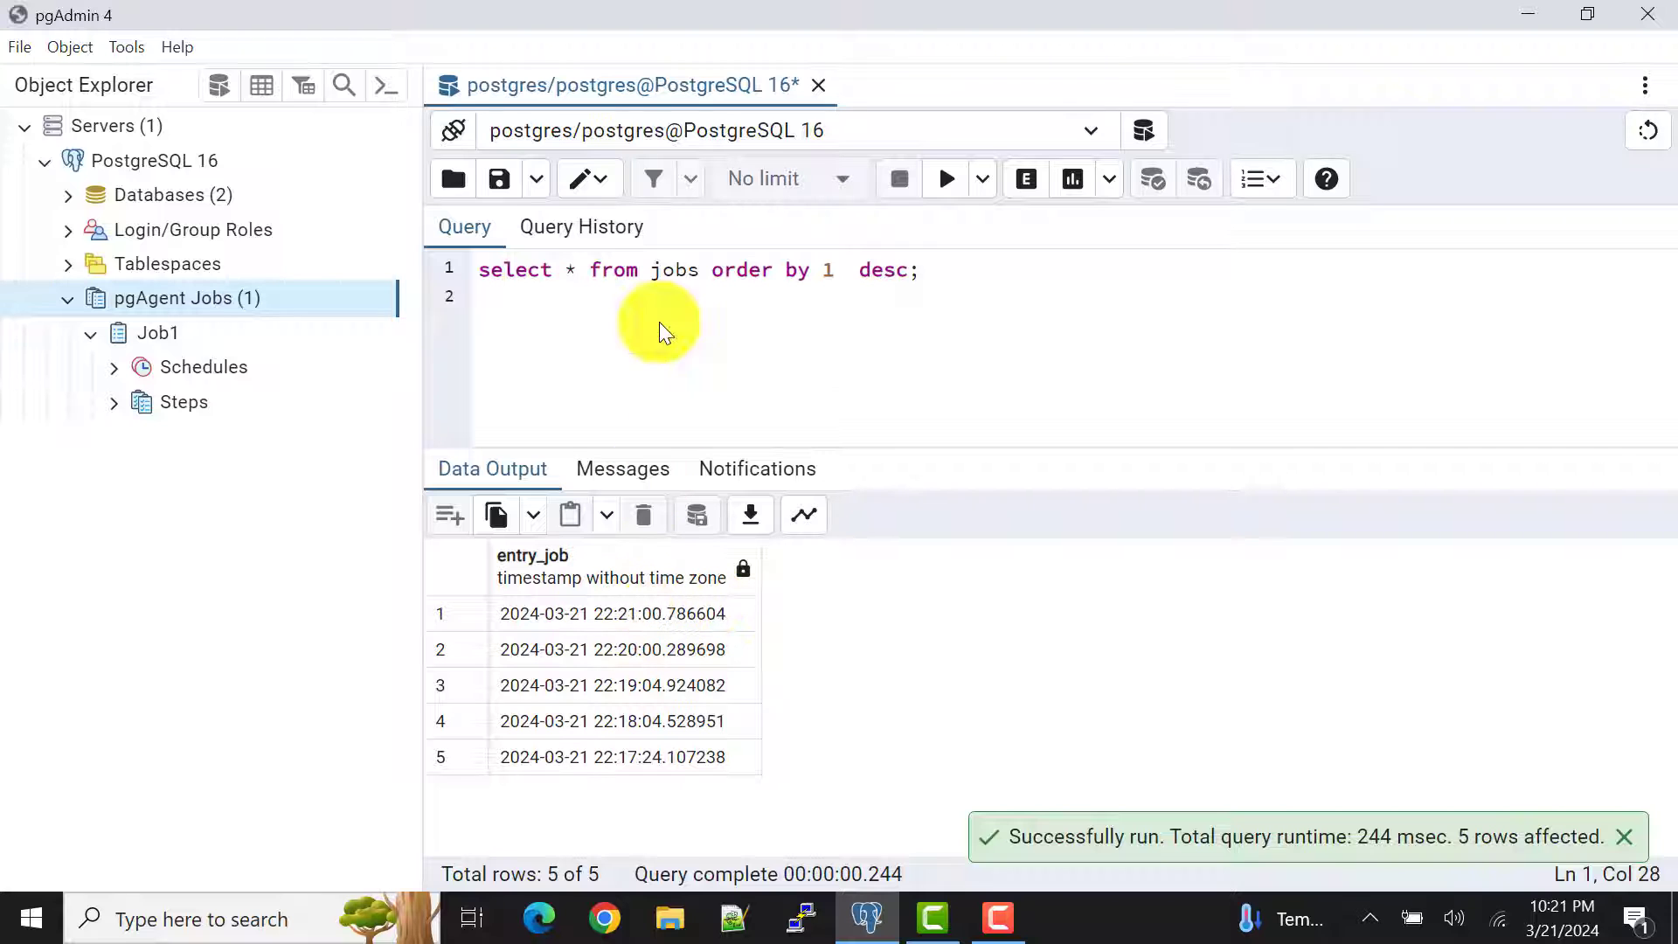
pyautogui.click(656, 269)
pyautogui.doubleClick(696, 271)
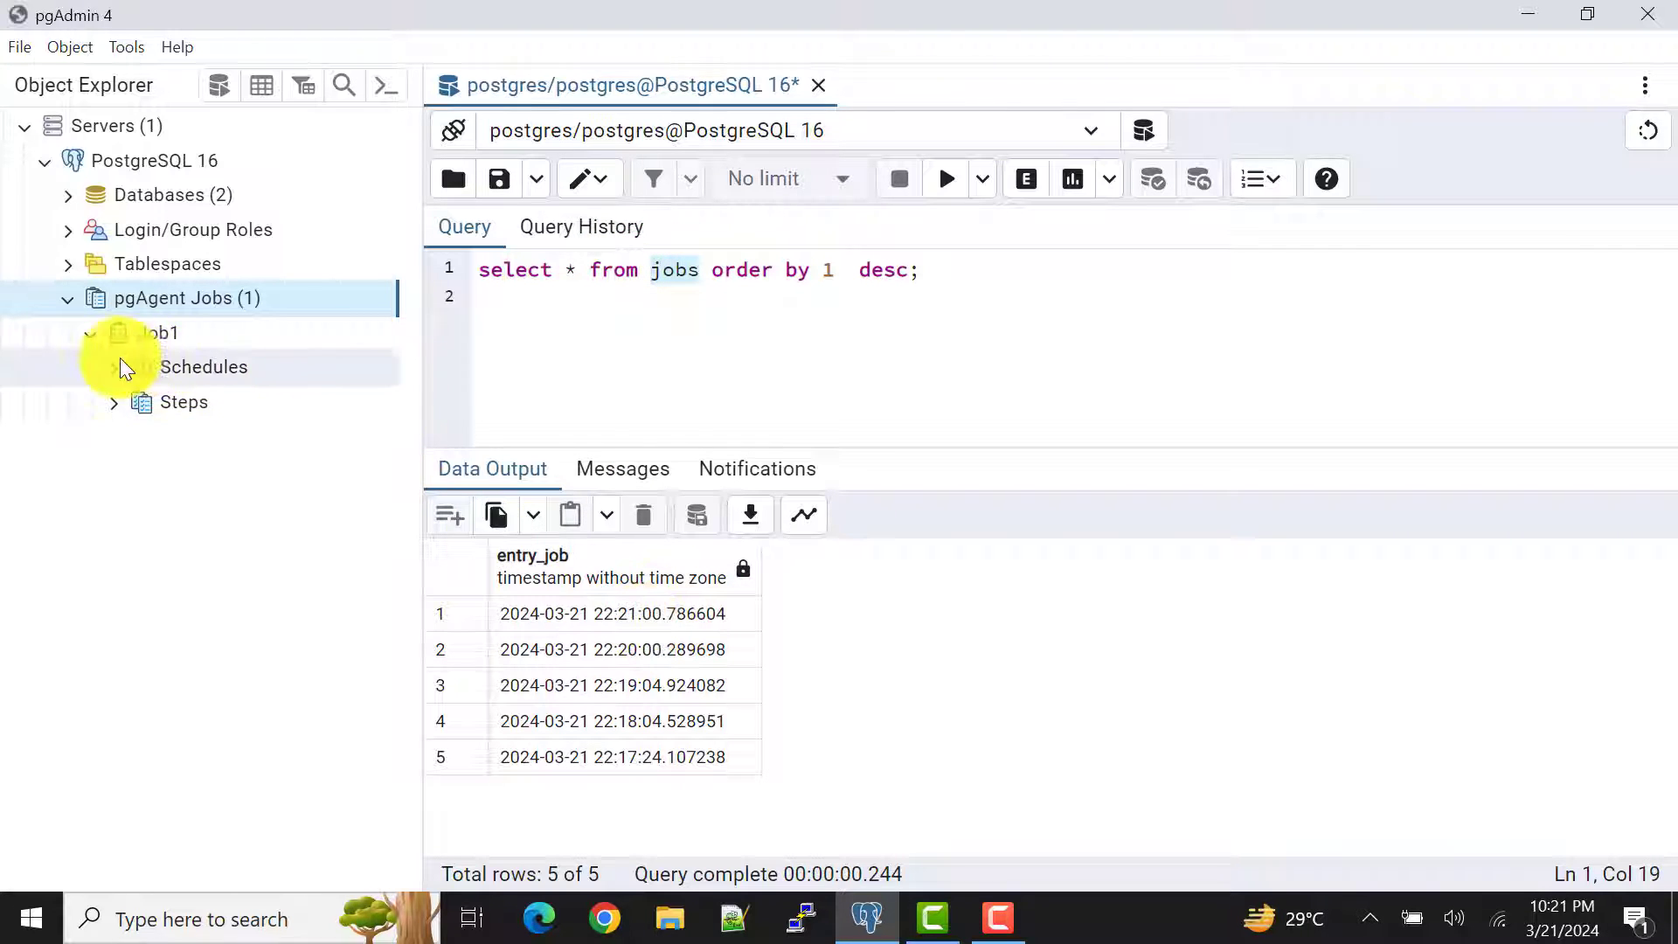
# Step: Inspect Job1's Step1 code: insert into jobs (entry_job) values (now())
pyautogui.rightClick(149, 332)
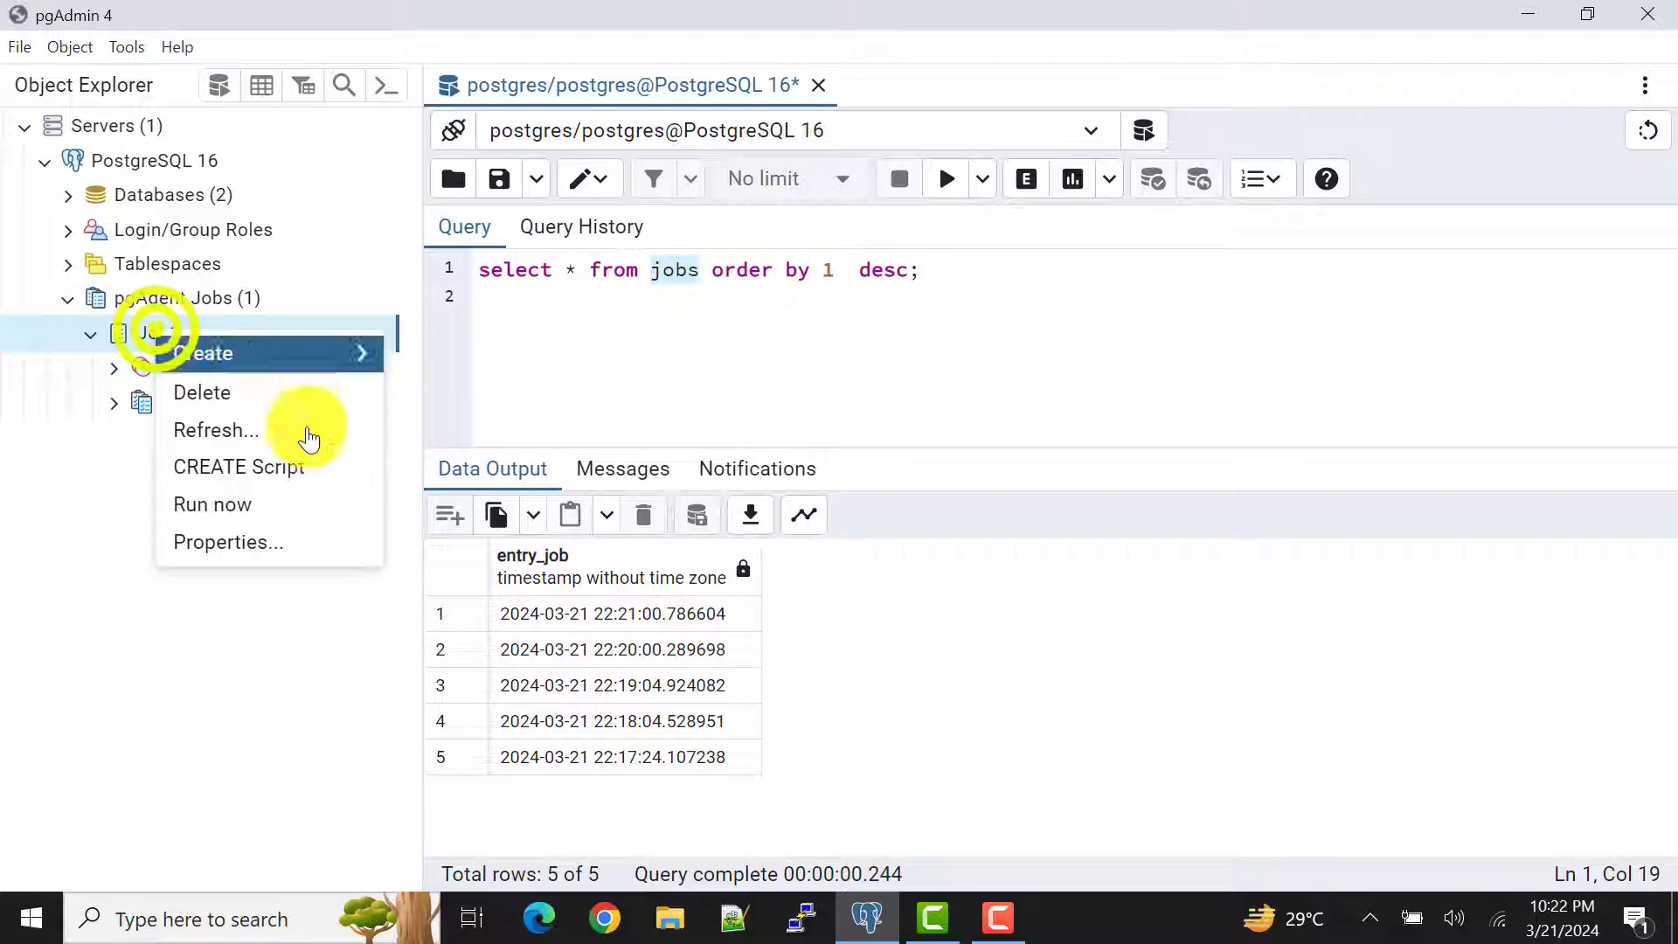
pyautogui.click(262, 545)
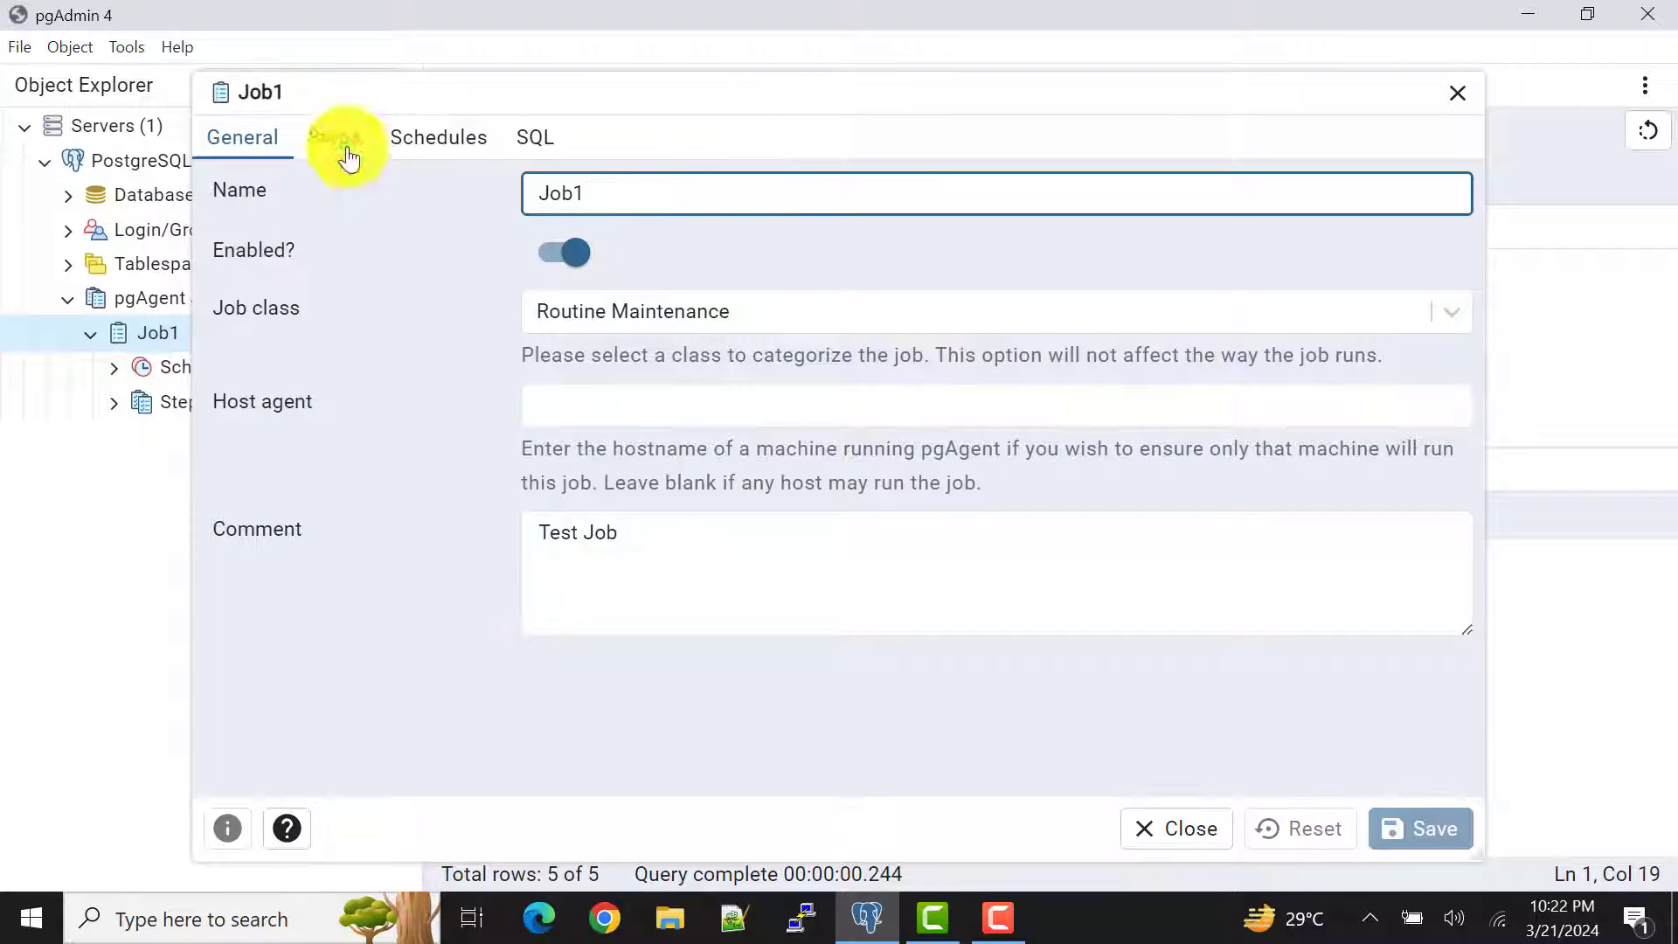
pyautogui.click(341, 141)
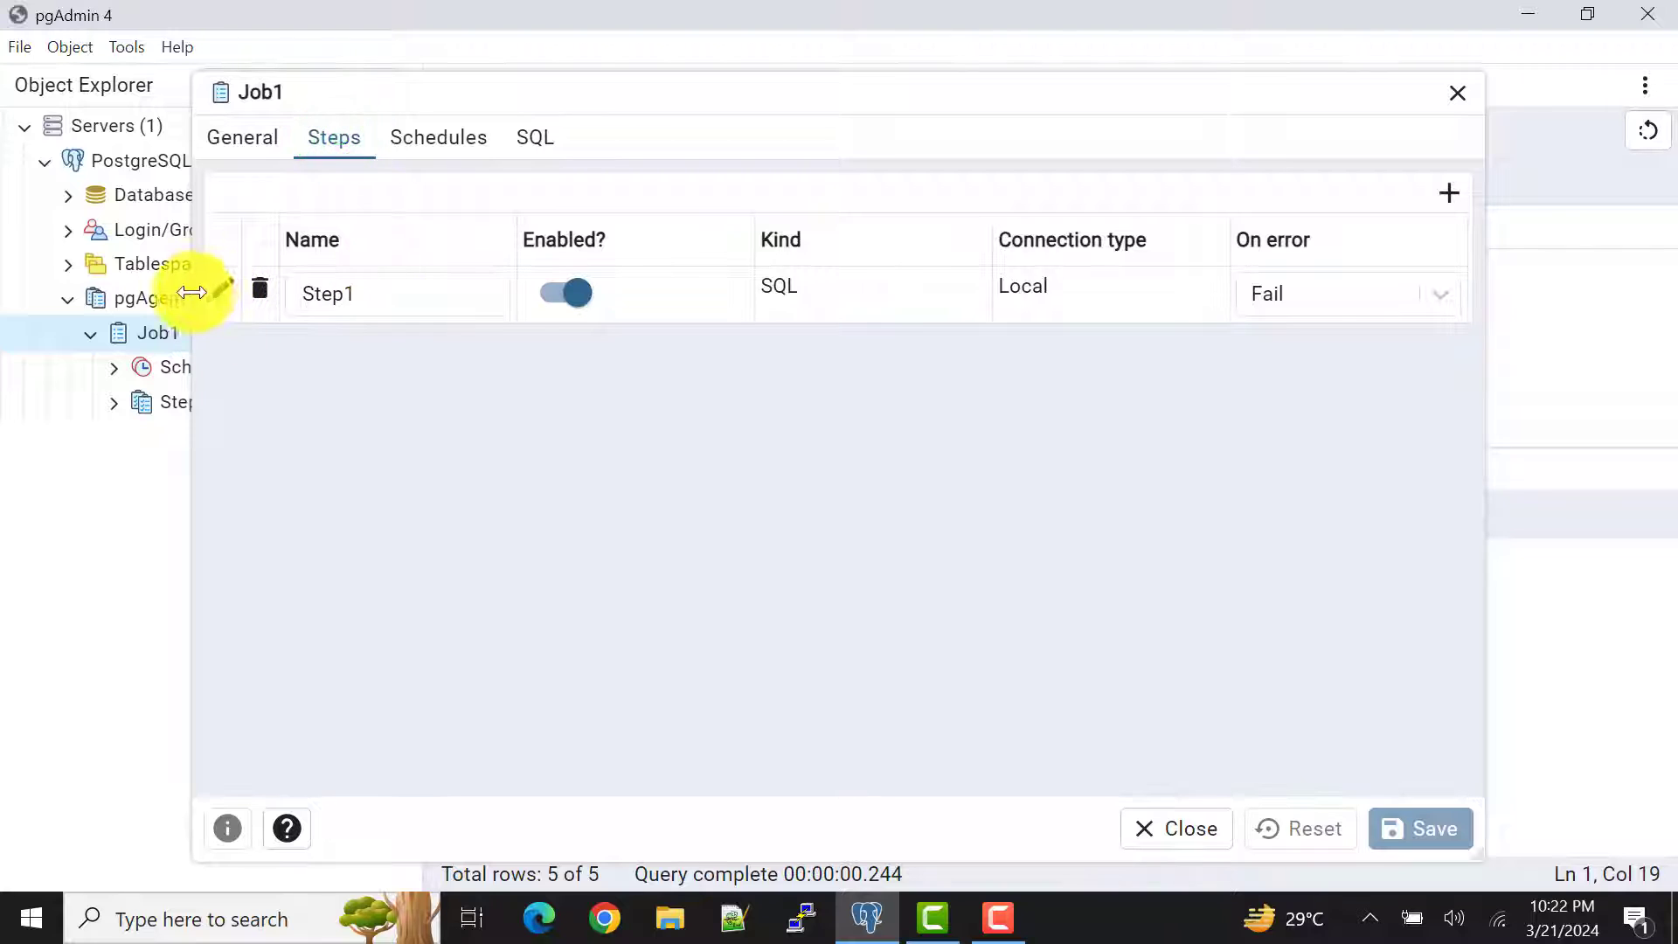
pyautogui.click(218, 291)
pyautogui.click(357, 351)
pyautogui.click(322, 393)
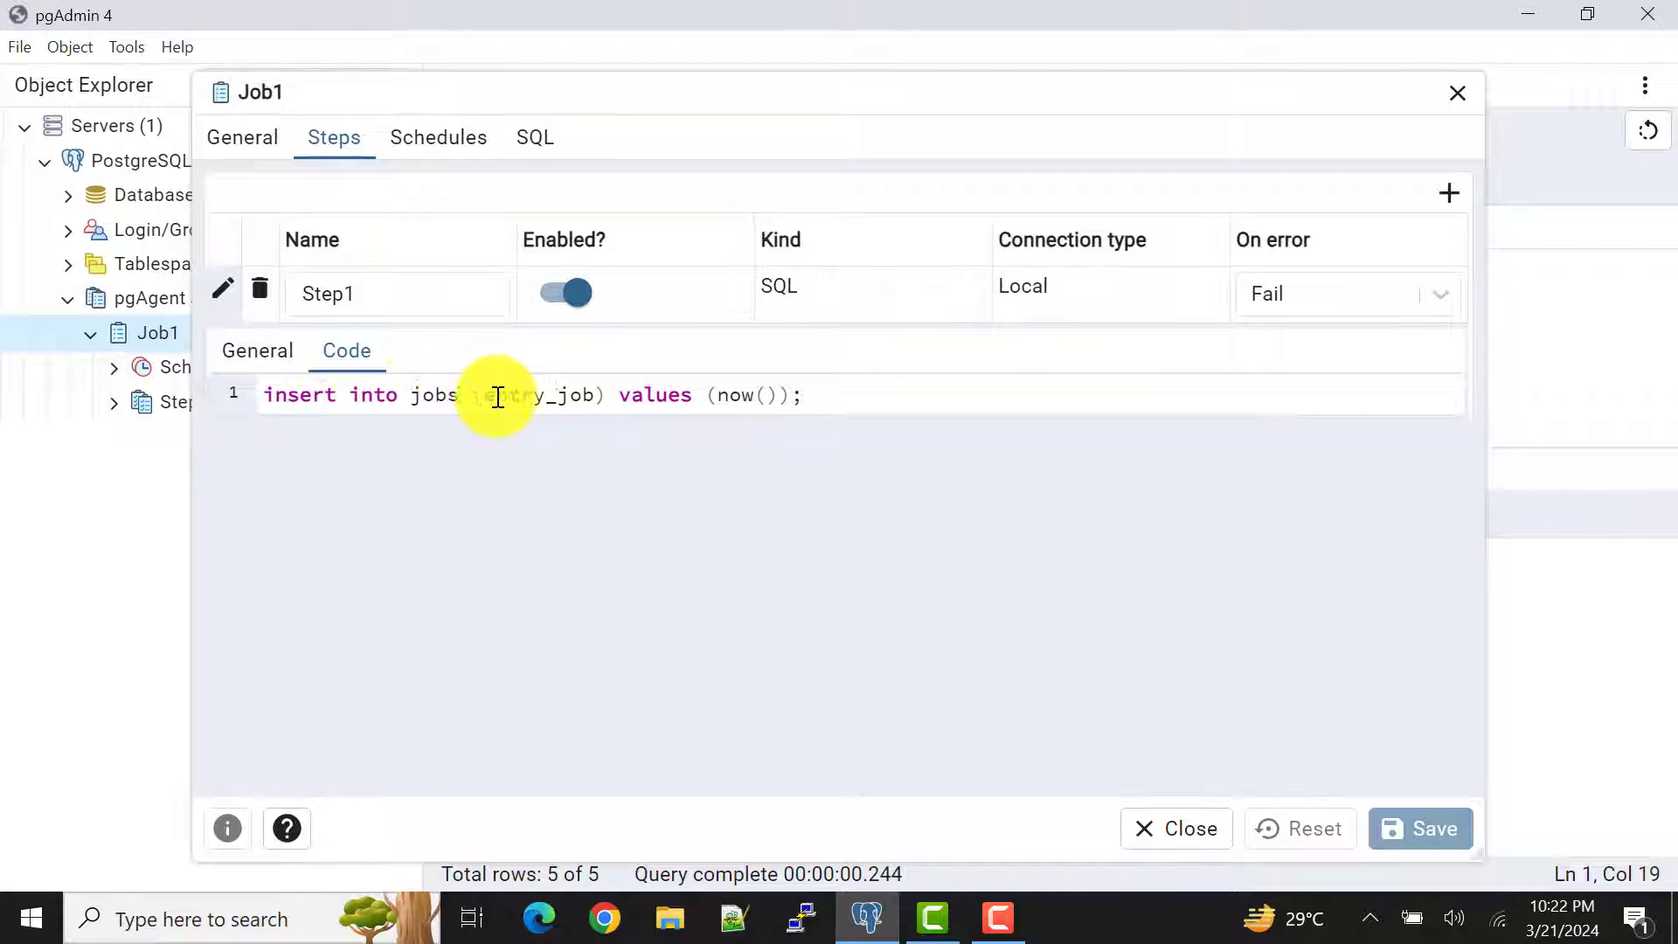
pyautogui.click(569, 394)
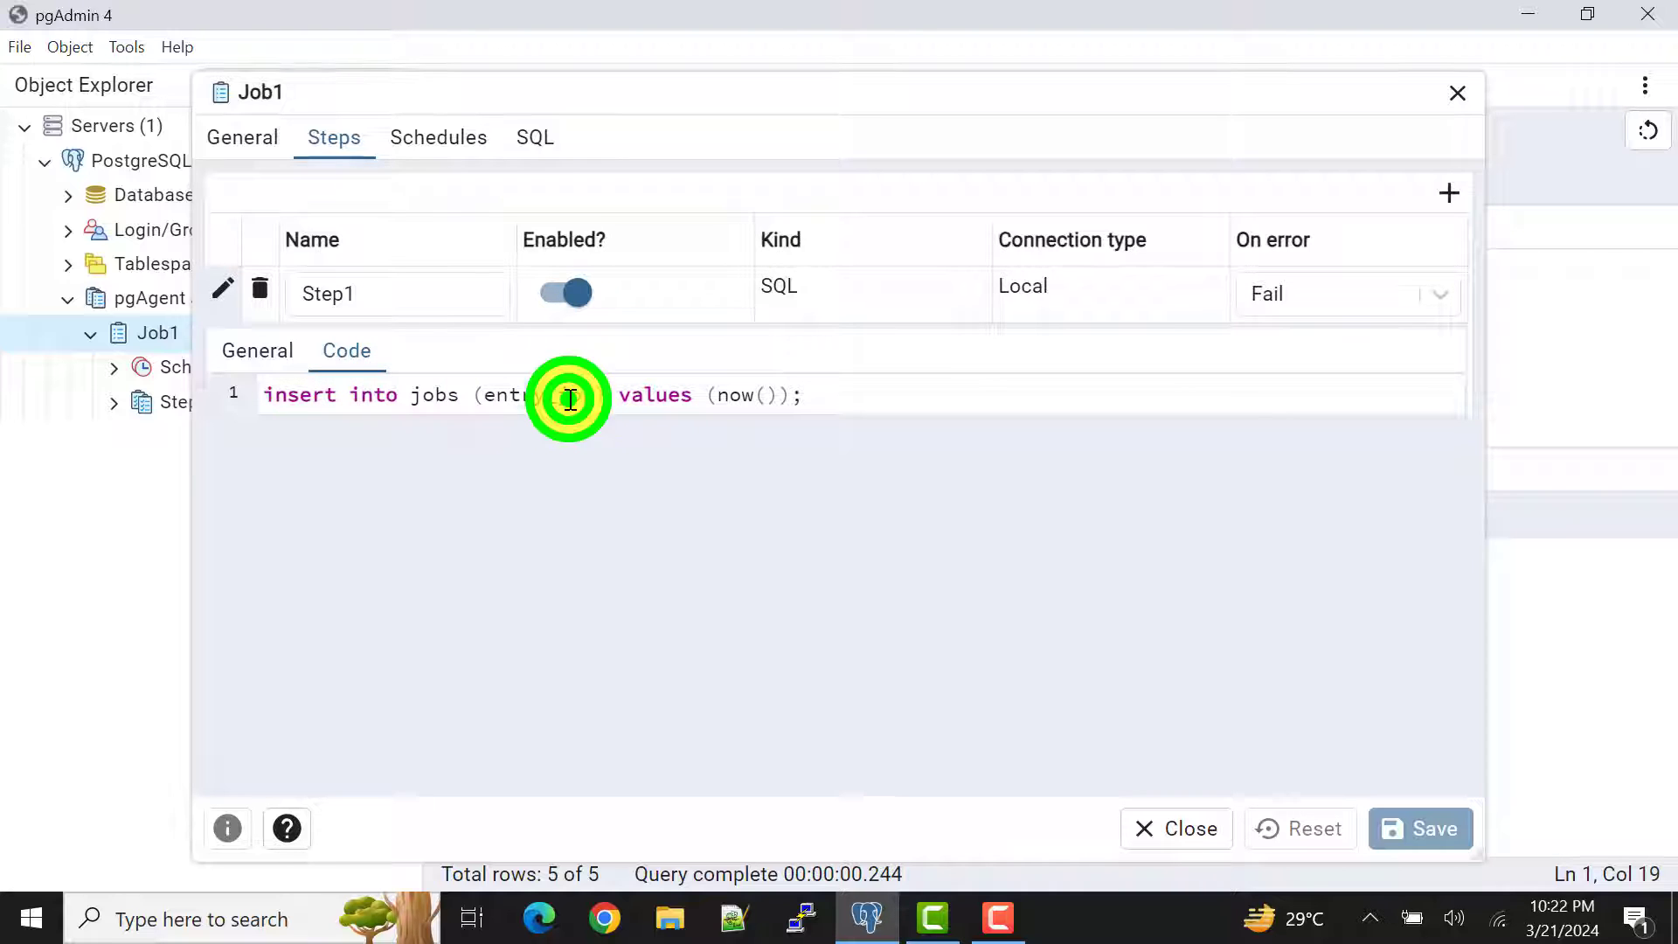
pyautogui.click(369, 398)
pyautogui.click(439, 397)
pyautogui.click(535, 396)
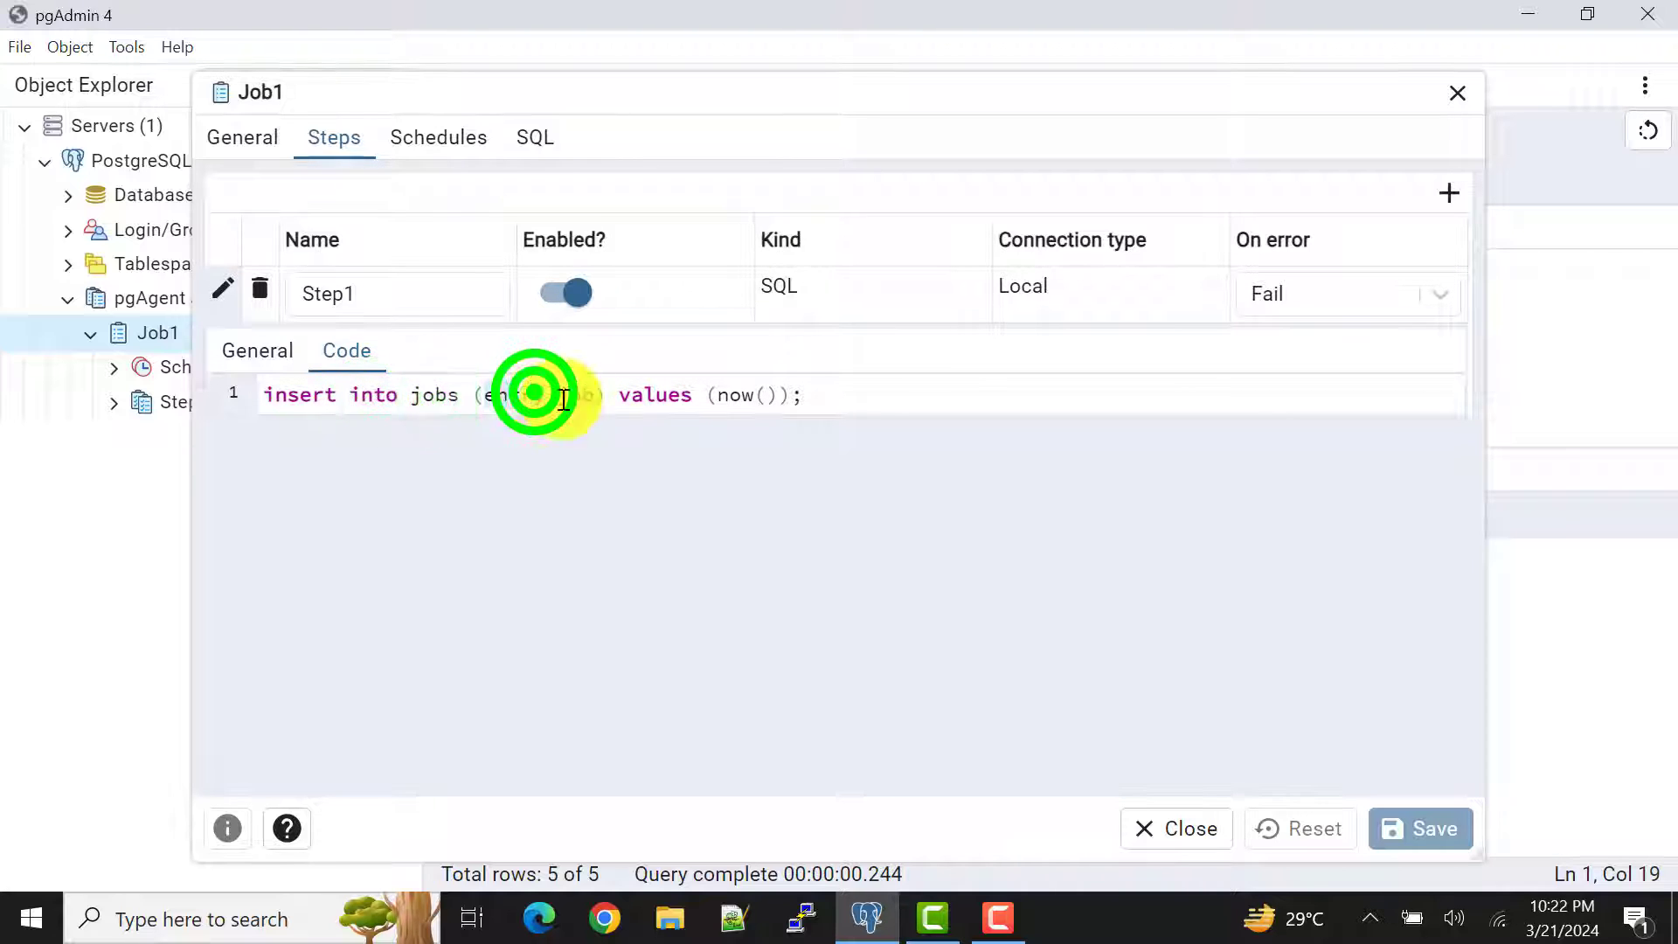
pyautogui.doubleClick(716, 396)
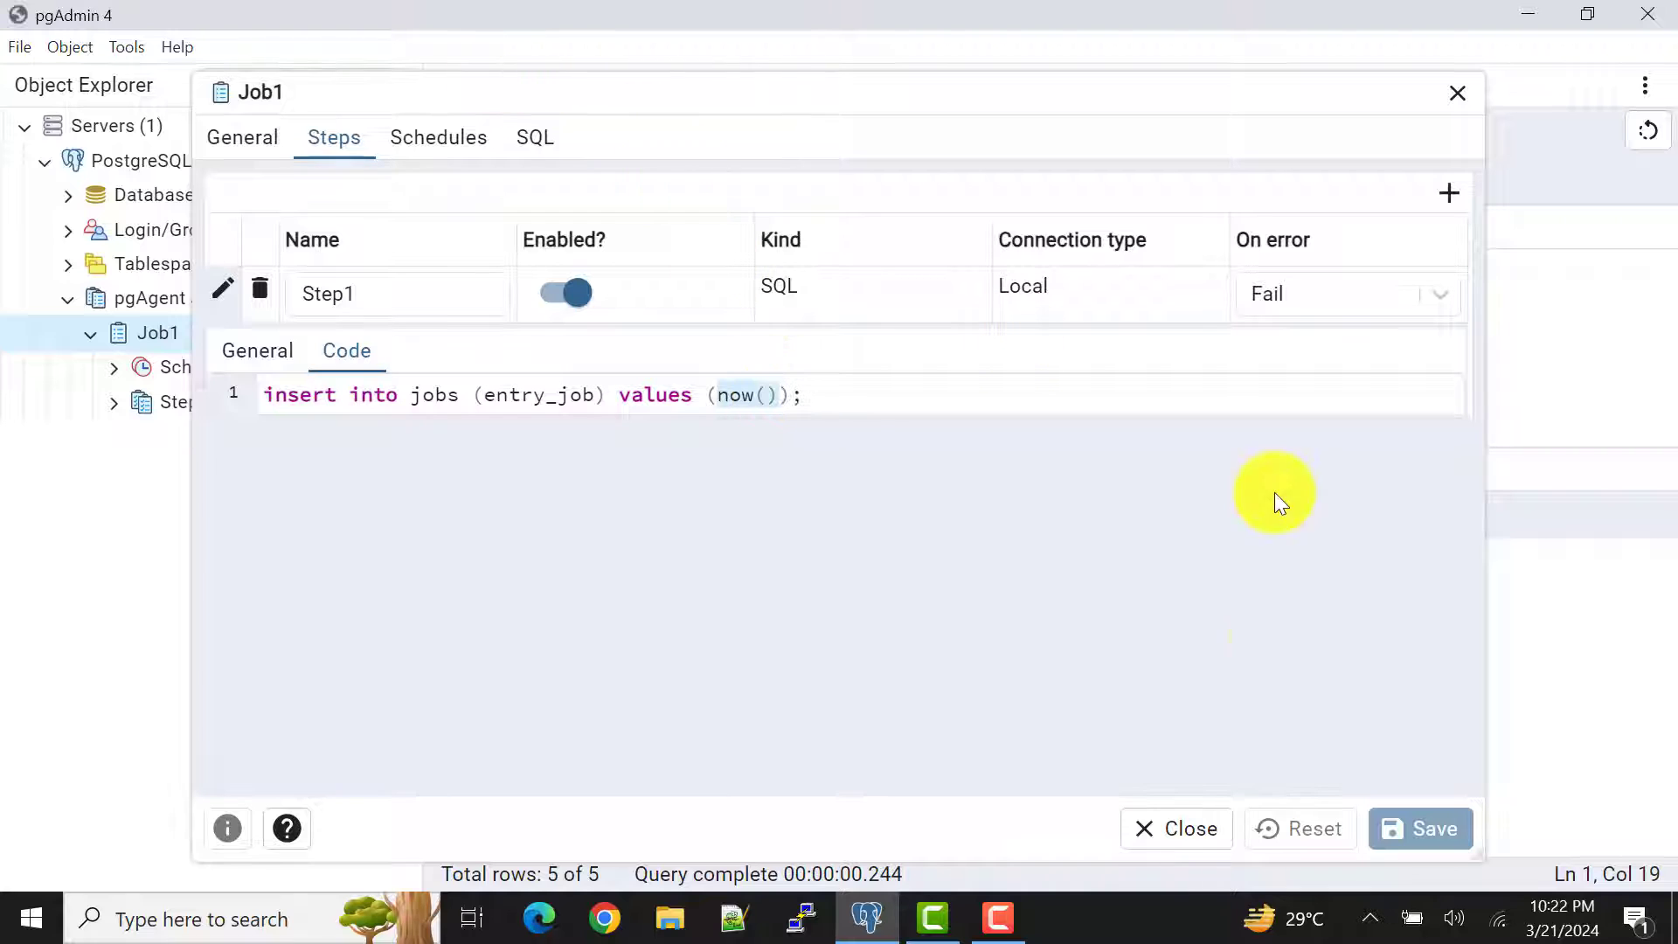
# Step: Review Scheduler1's per-minute repeat, close without changes, and rerun the query to get six rows
pyautogui.click(482, 138)
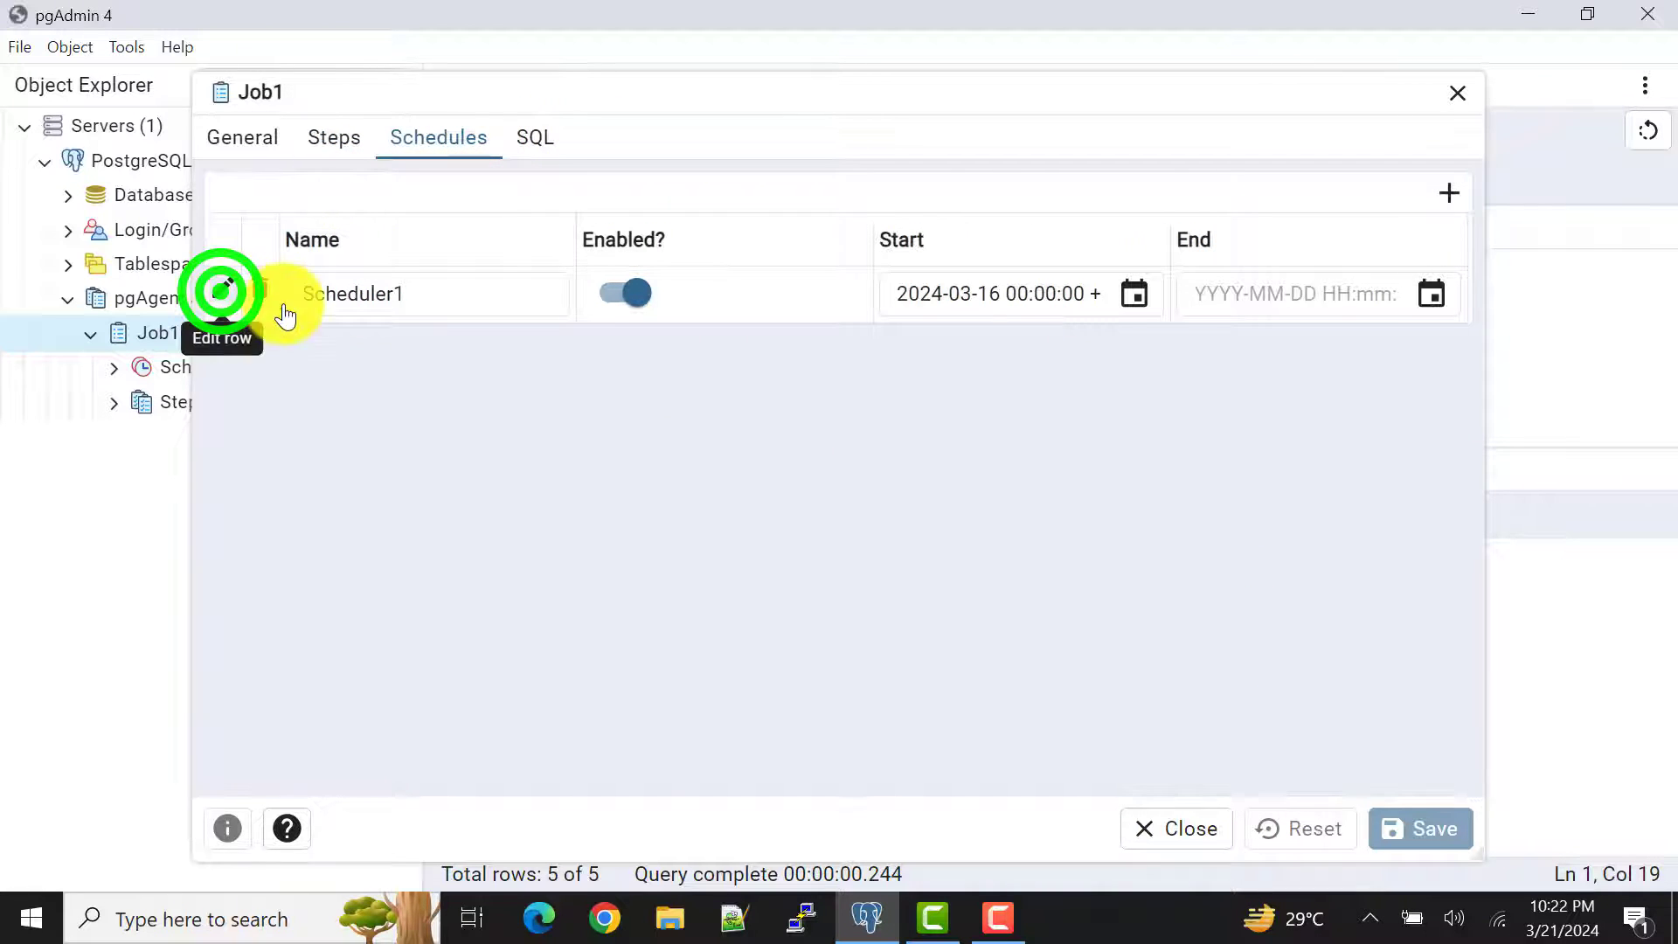
pyautogui.click(221, 290)
pyautogui.click(368, 348)
pyautogui.scroll(-5, 800, 573)
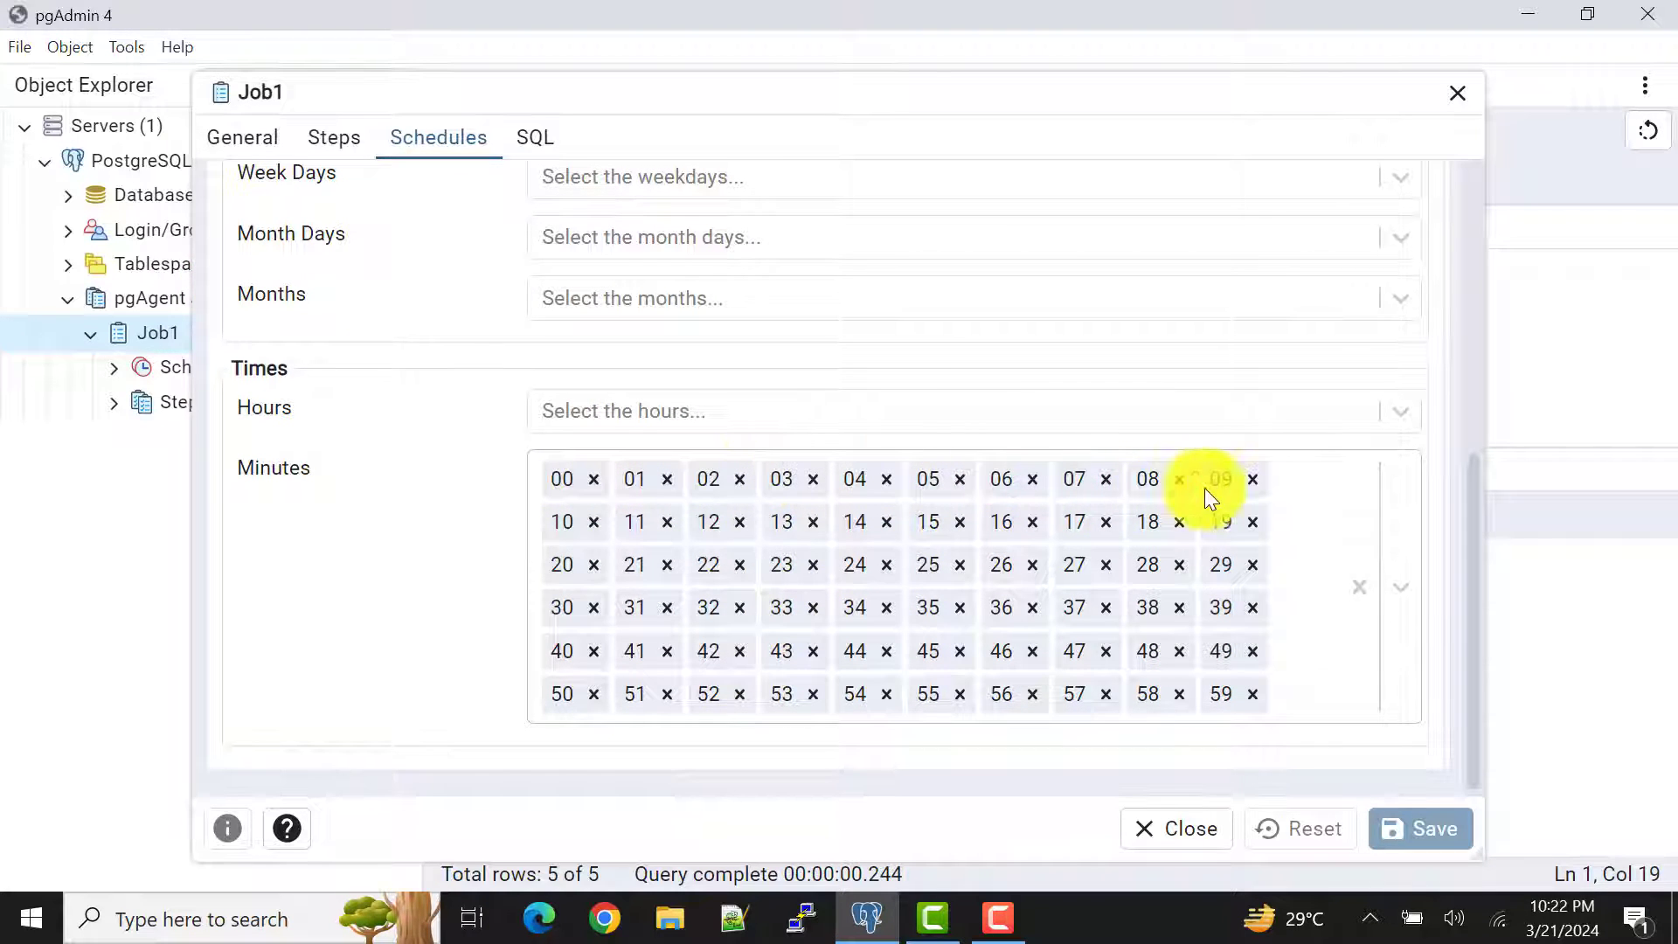
pyautogui.click(1139, 829)
pyautogui.click(841, 282)
pyautogui.click(948, 178)
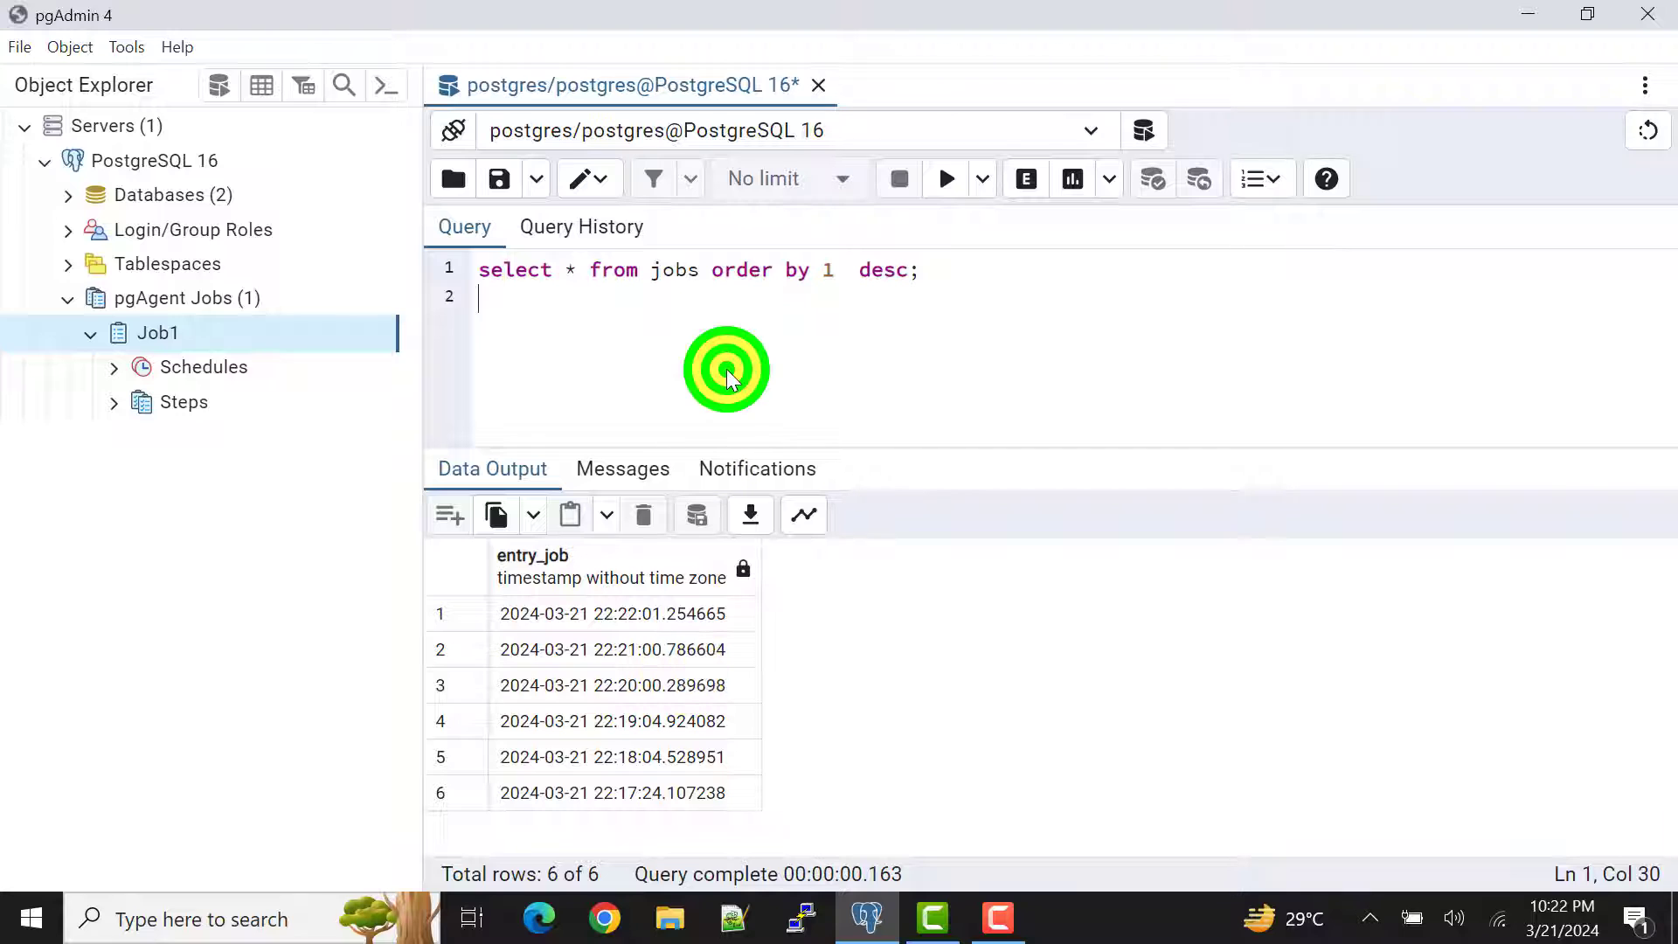
# Step: Remove the query's empty second line and rerun it, now seven rows with newest at 22:23:01
pyautogui.press('BackSpace')
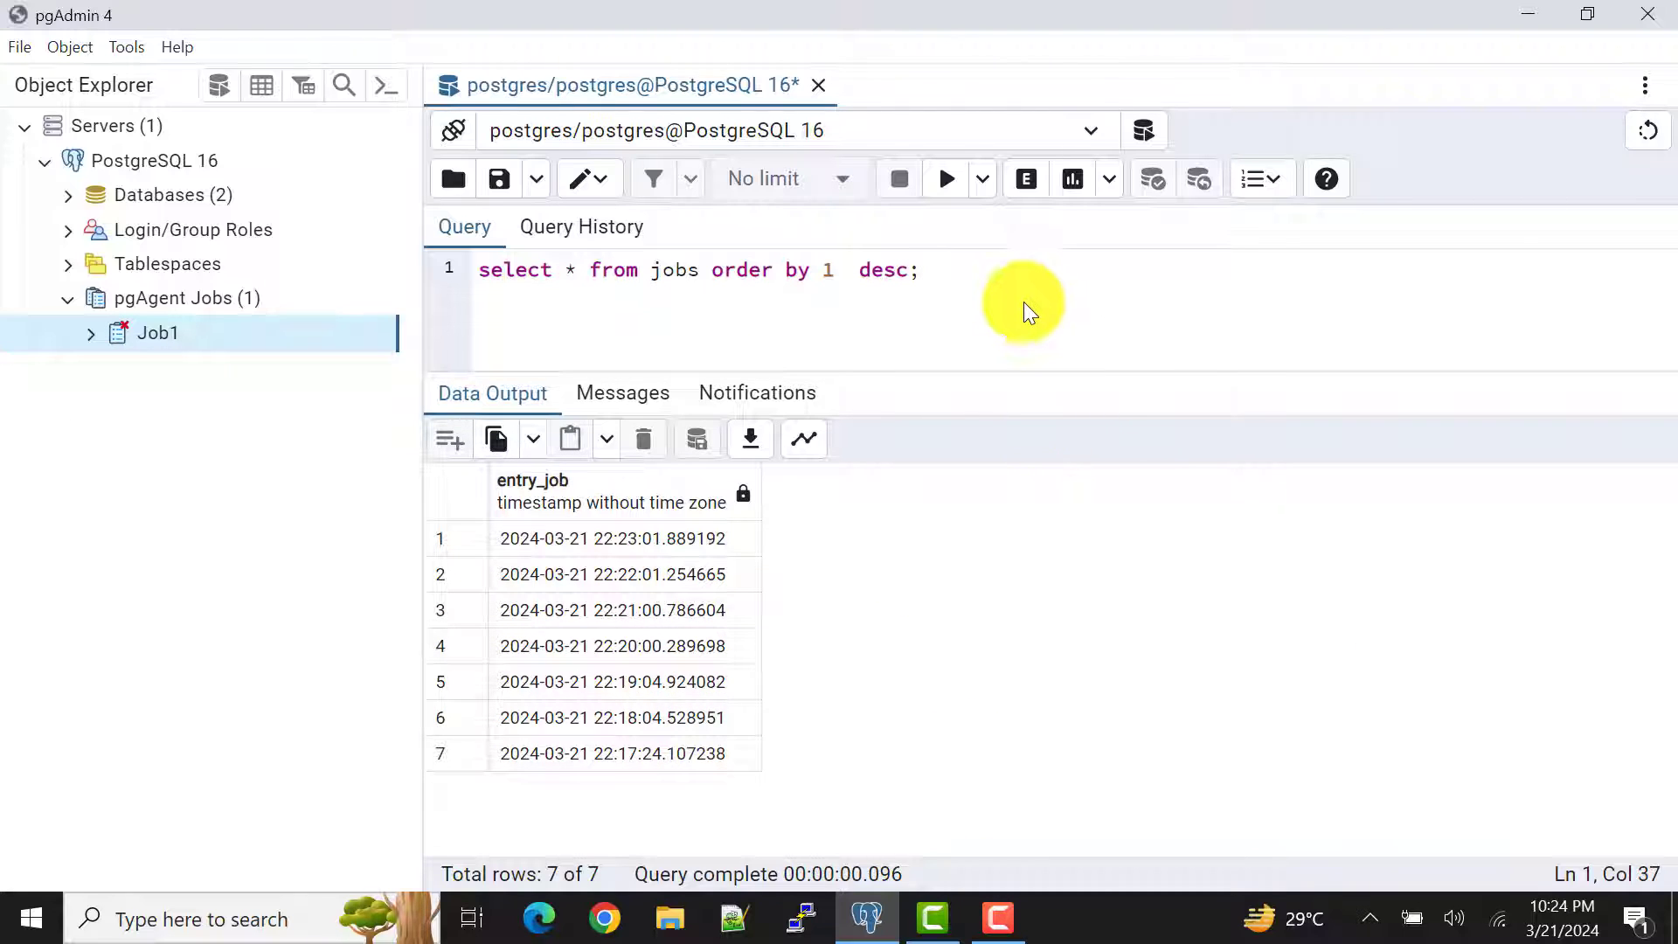
pyautogui.doubleClick(904, 270)
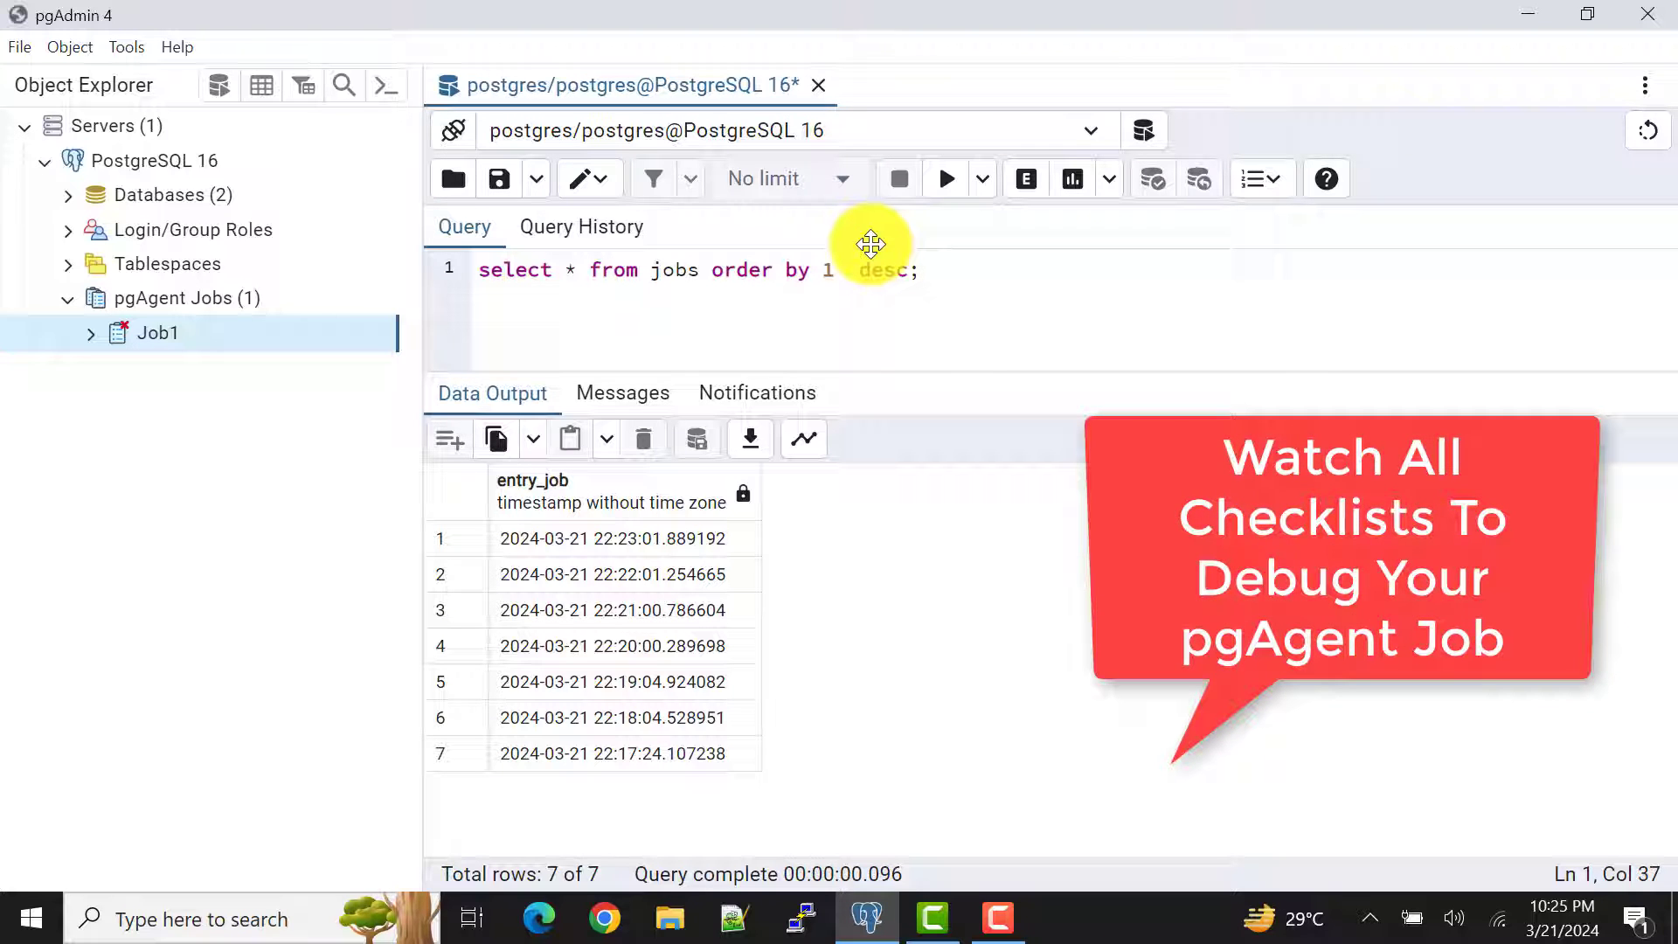
pyautogui.click(945, 179)
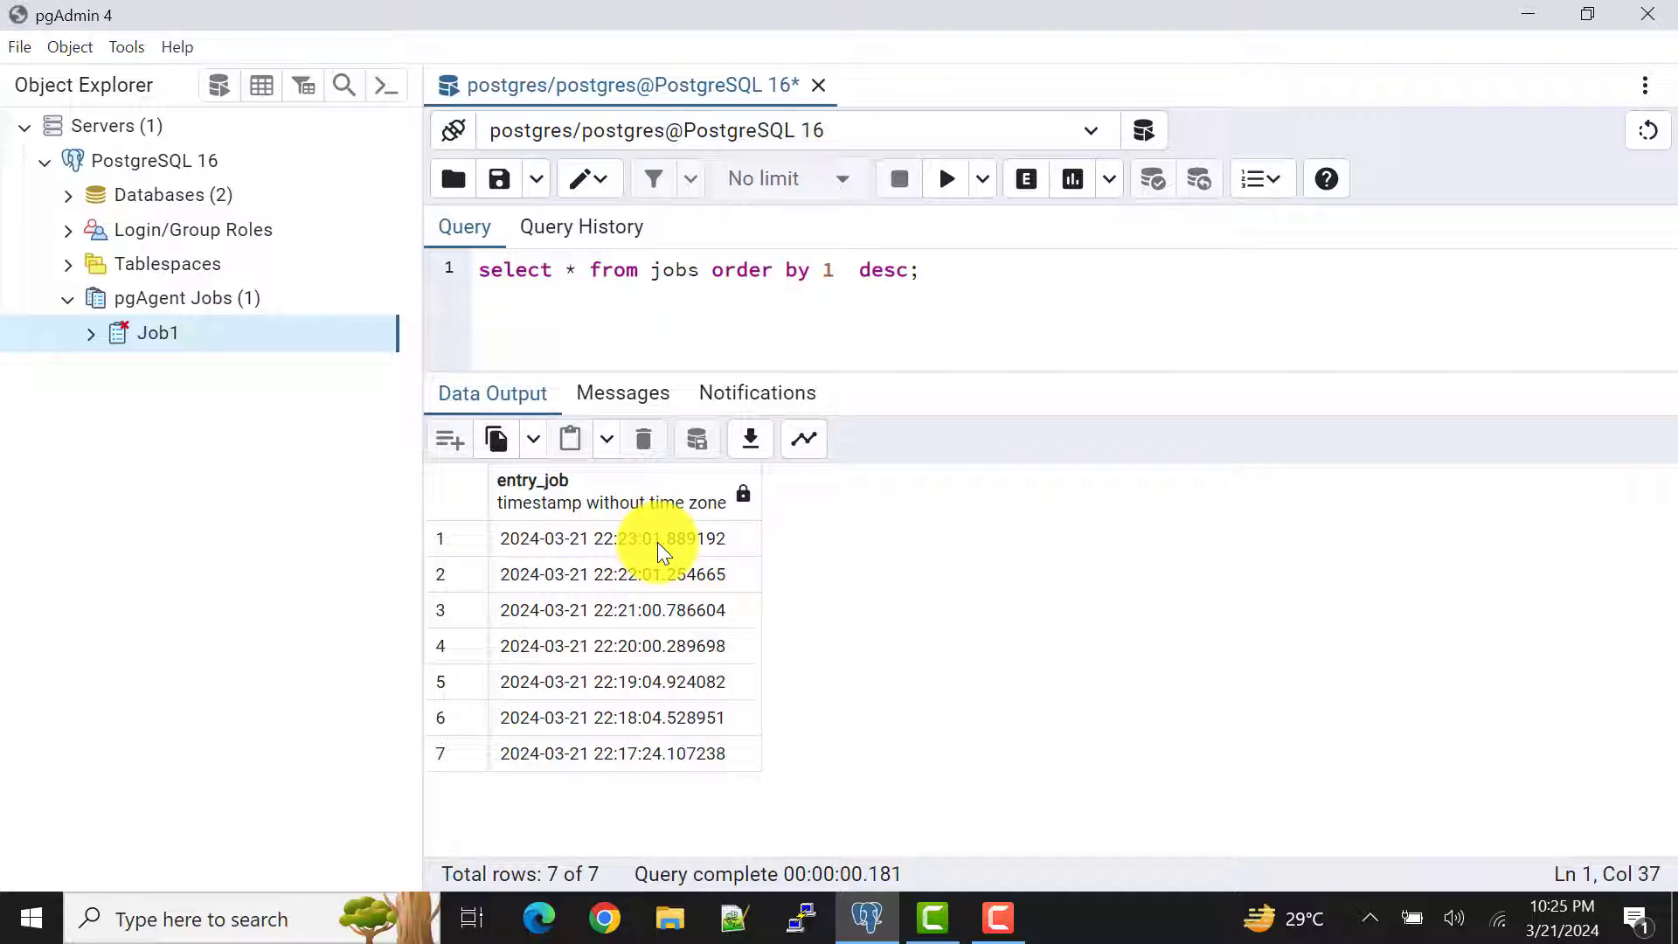
pyautogui.click(734, 270)
pyautogui.click(936, 180)
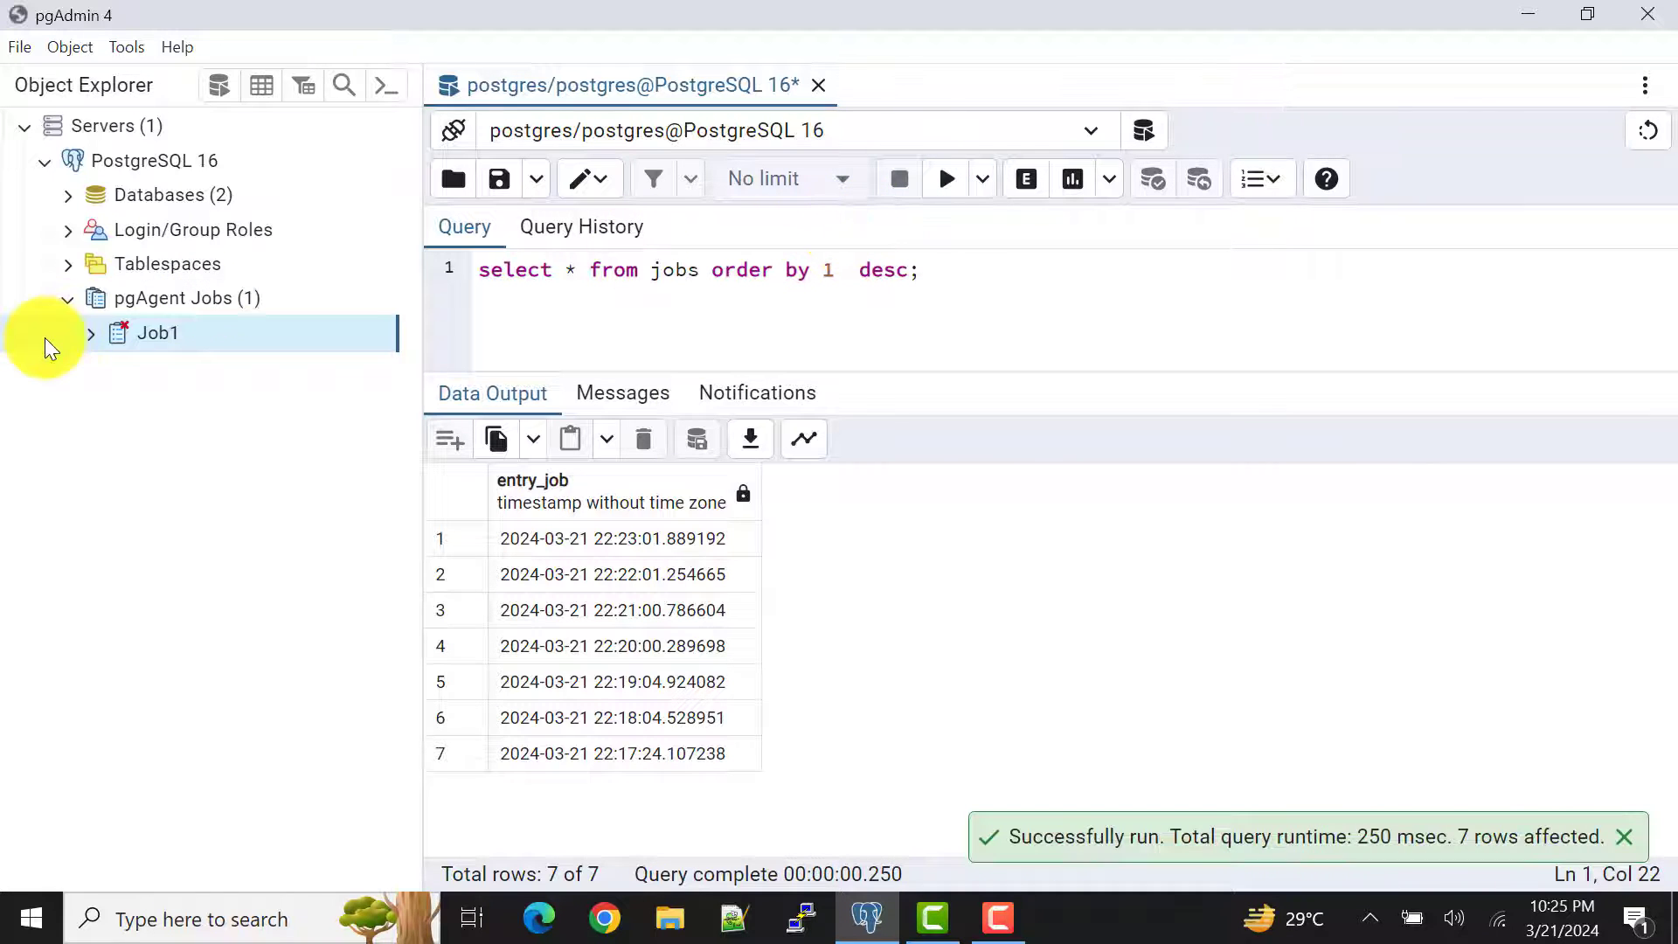
pyautogui.click(157, 337)
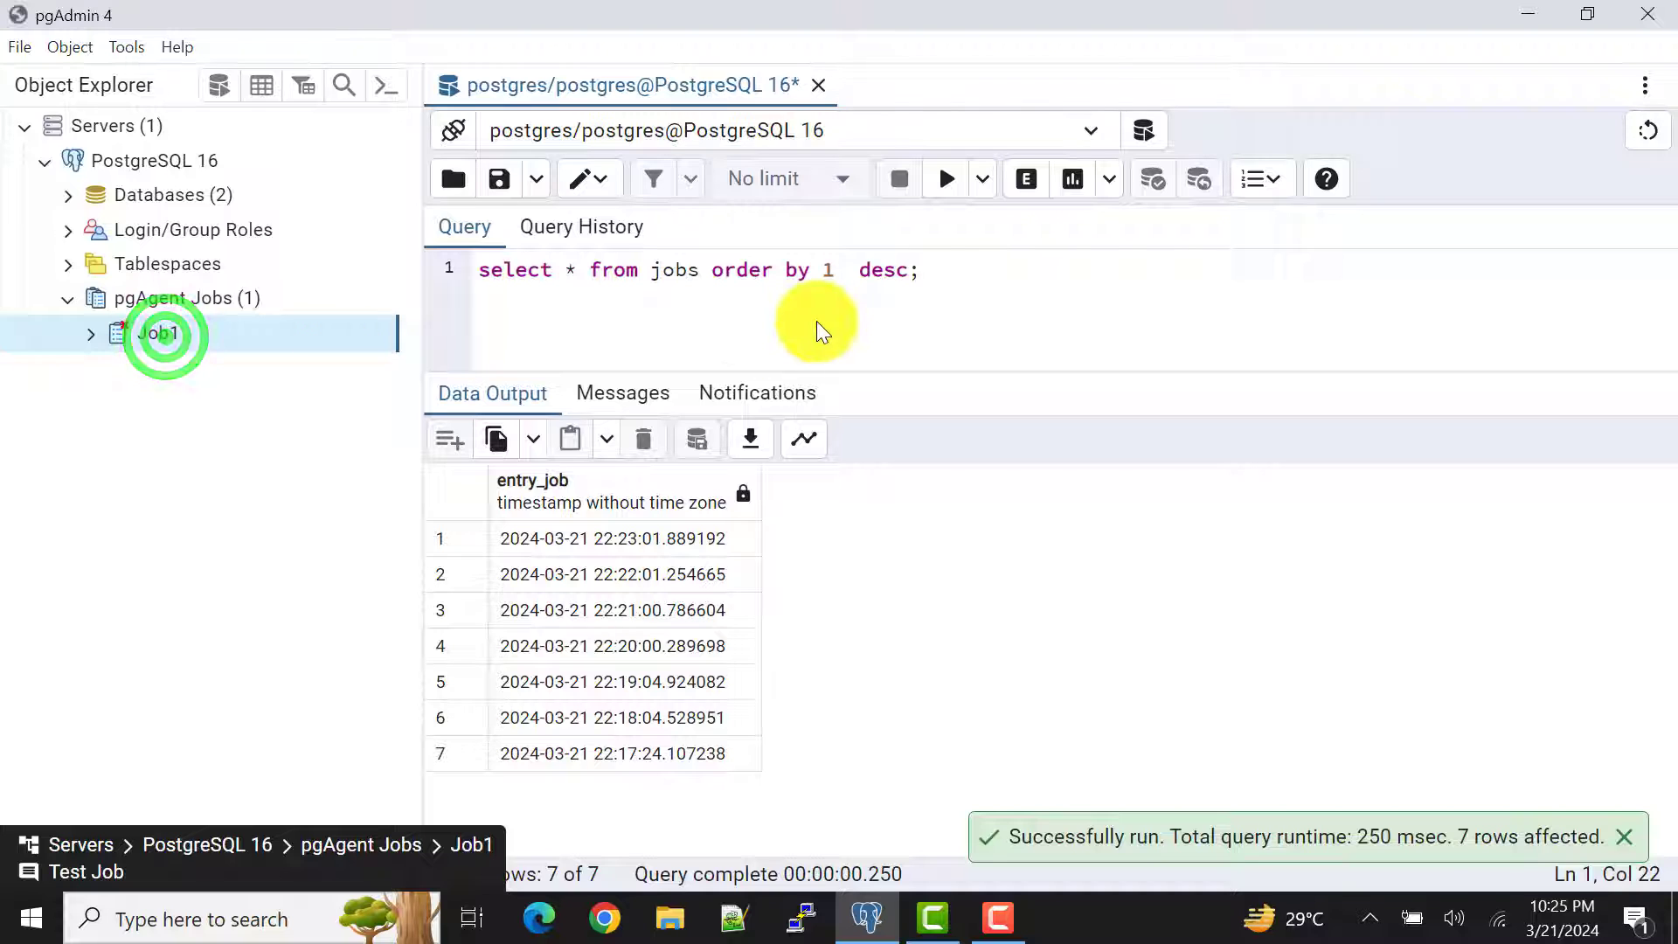
# Step: Toggle Job1's Enabled? setting on the General tab and save the job
pyautogui.rightClick(174, 342)
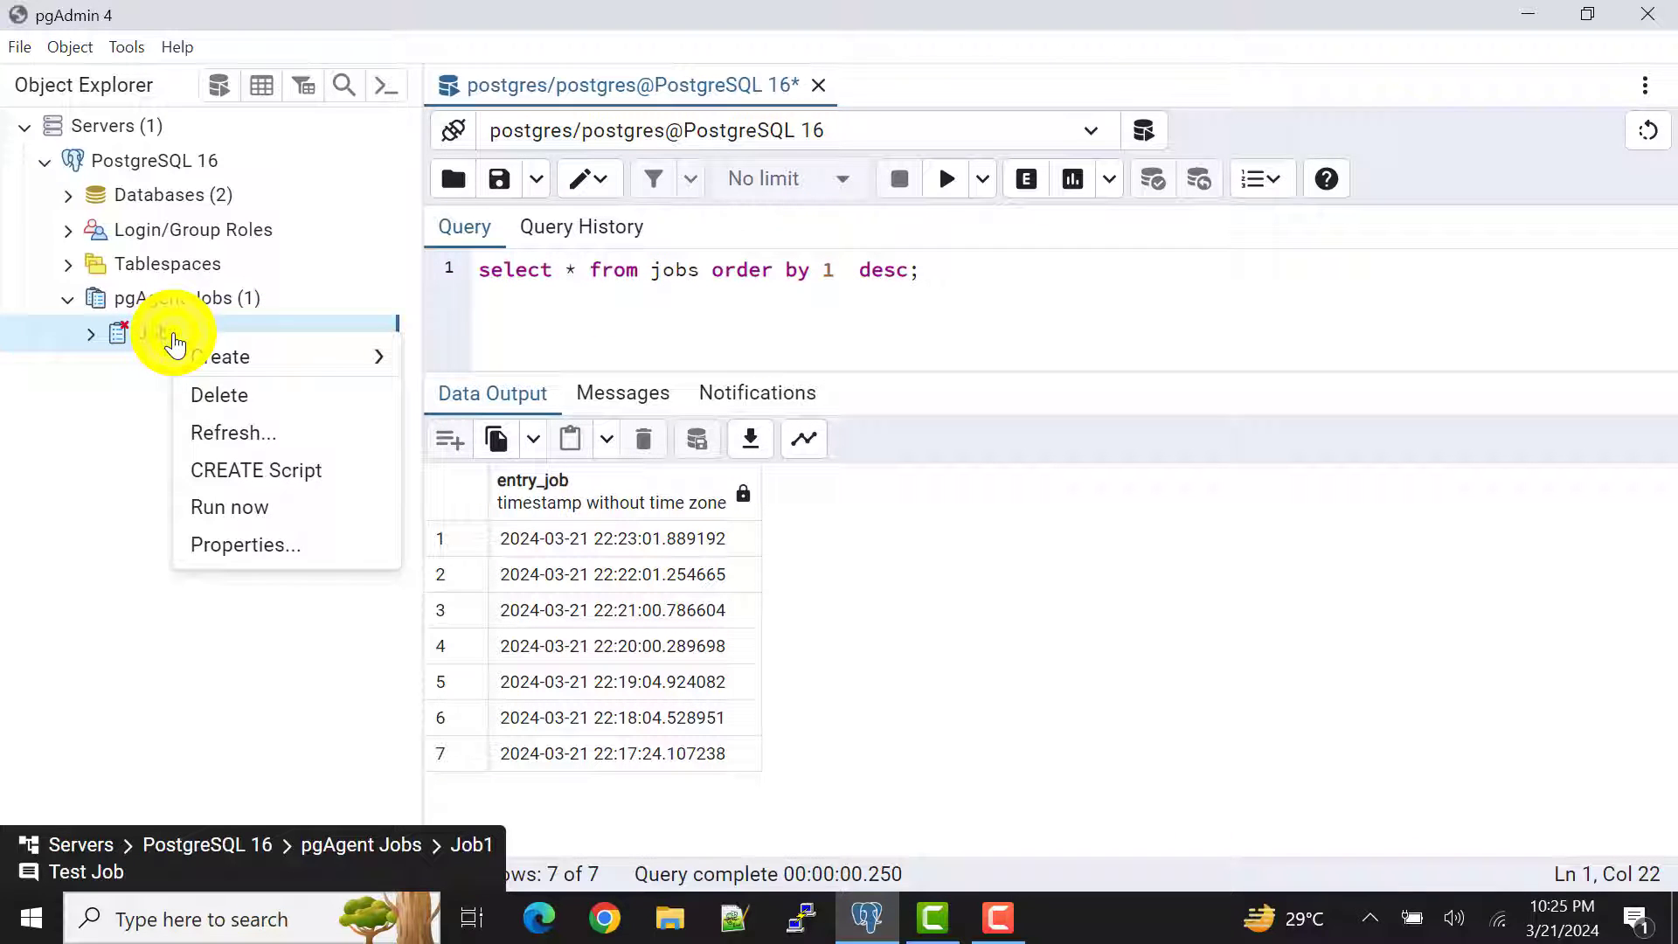
pyautogui.click(239, 557)
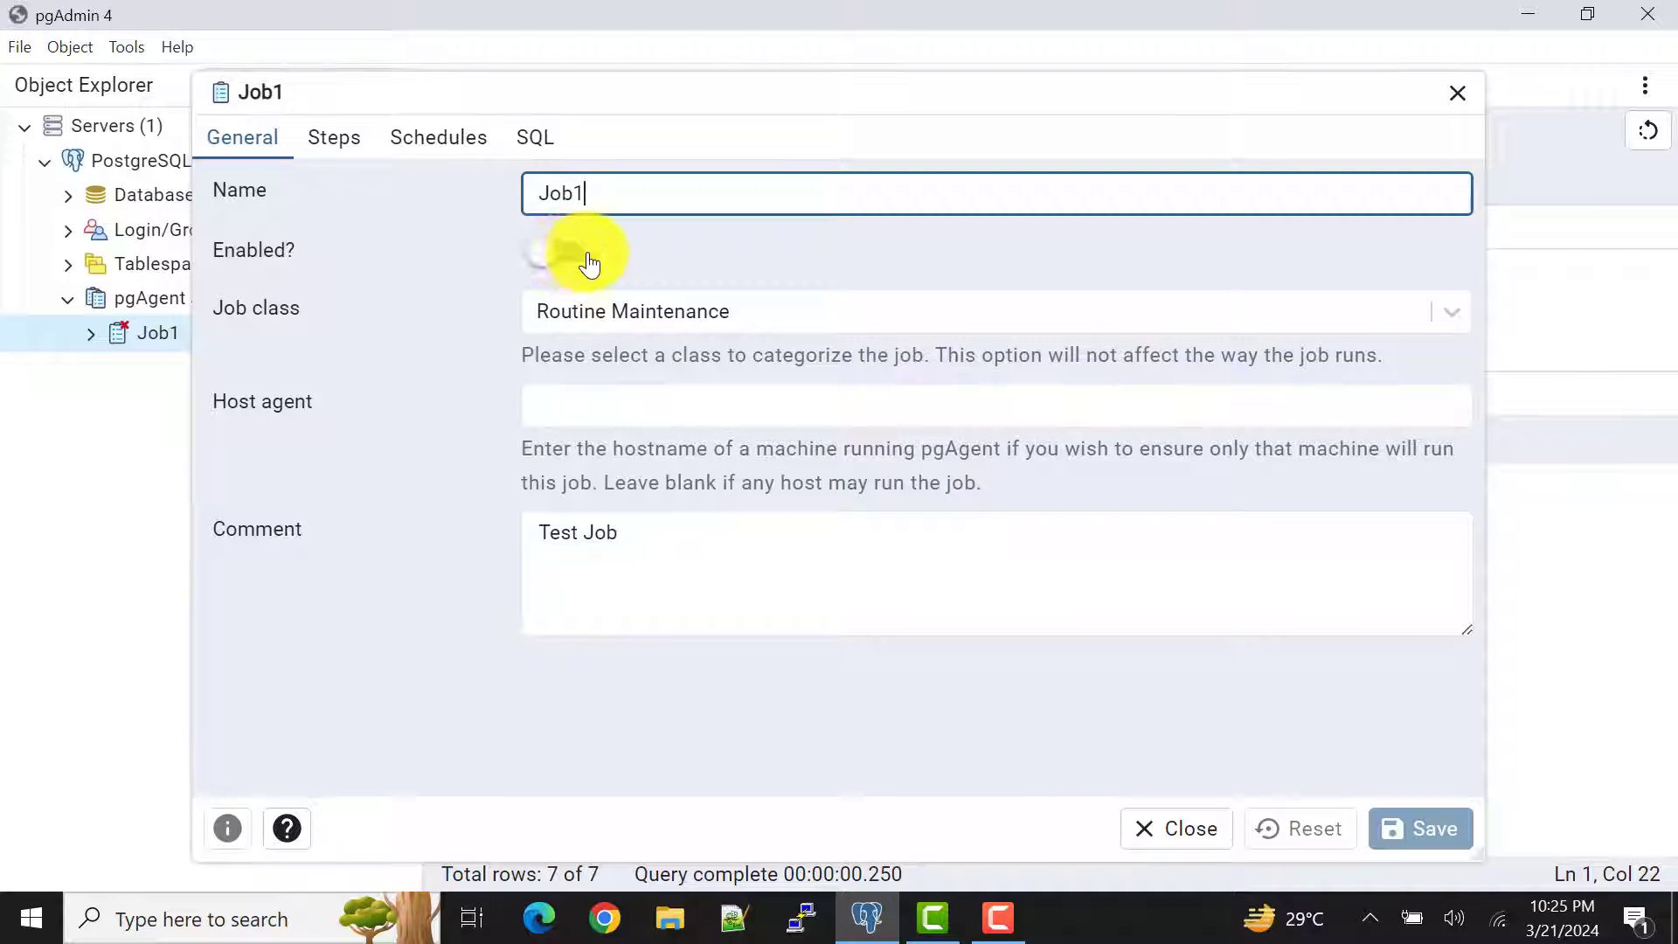
pyautogui.click(556, 260)
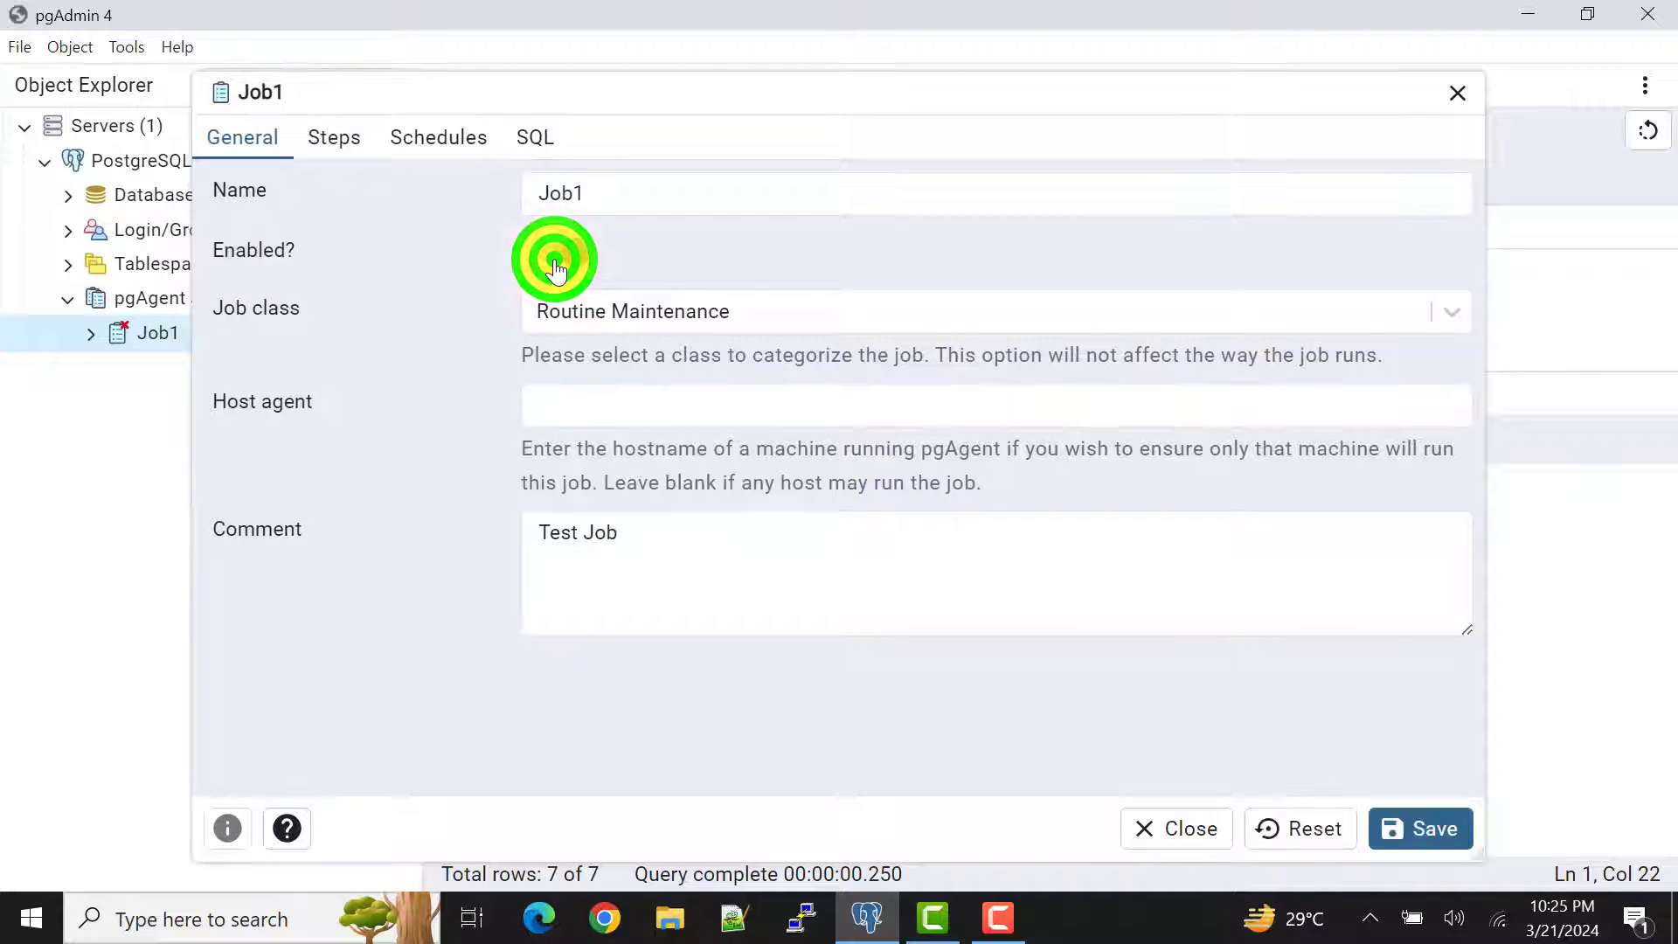
pyautogui.click(1423, 826)
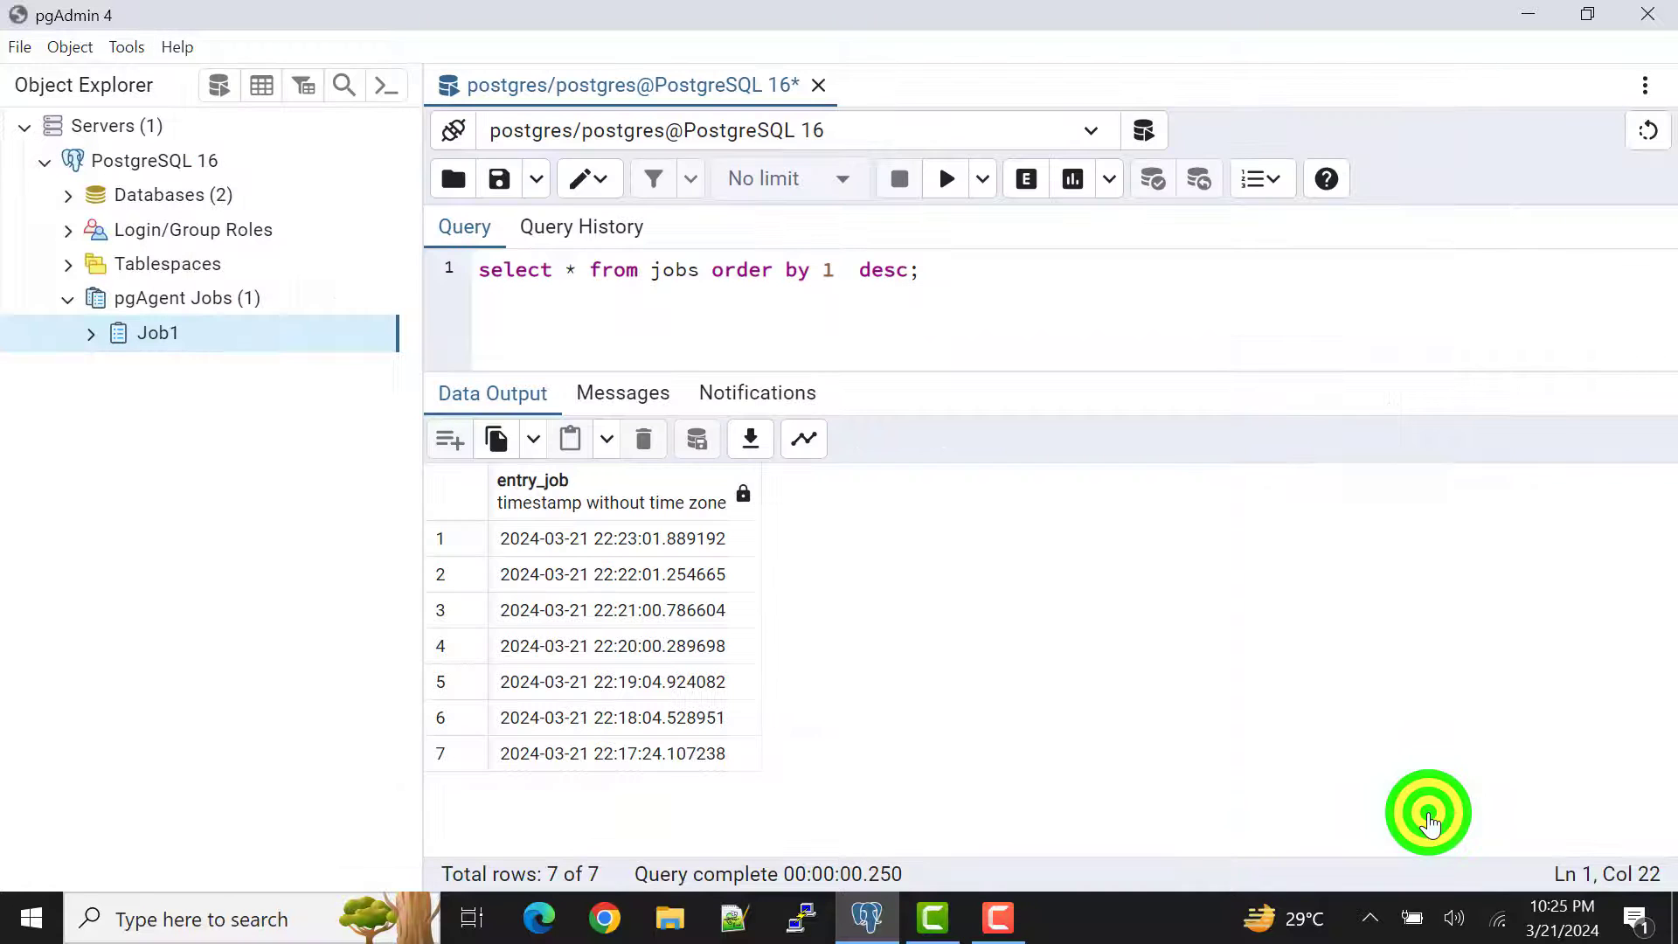
# Step: Trigger Job1 with Run now and rerun the jobs query repeatedly, still seven rows
pyautogui.rightClick(190, 333)
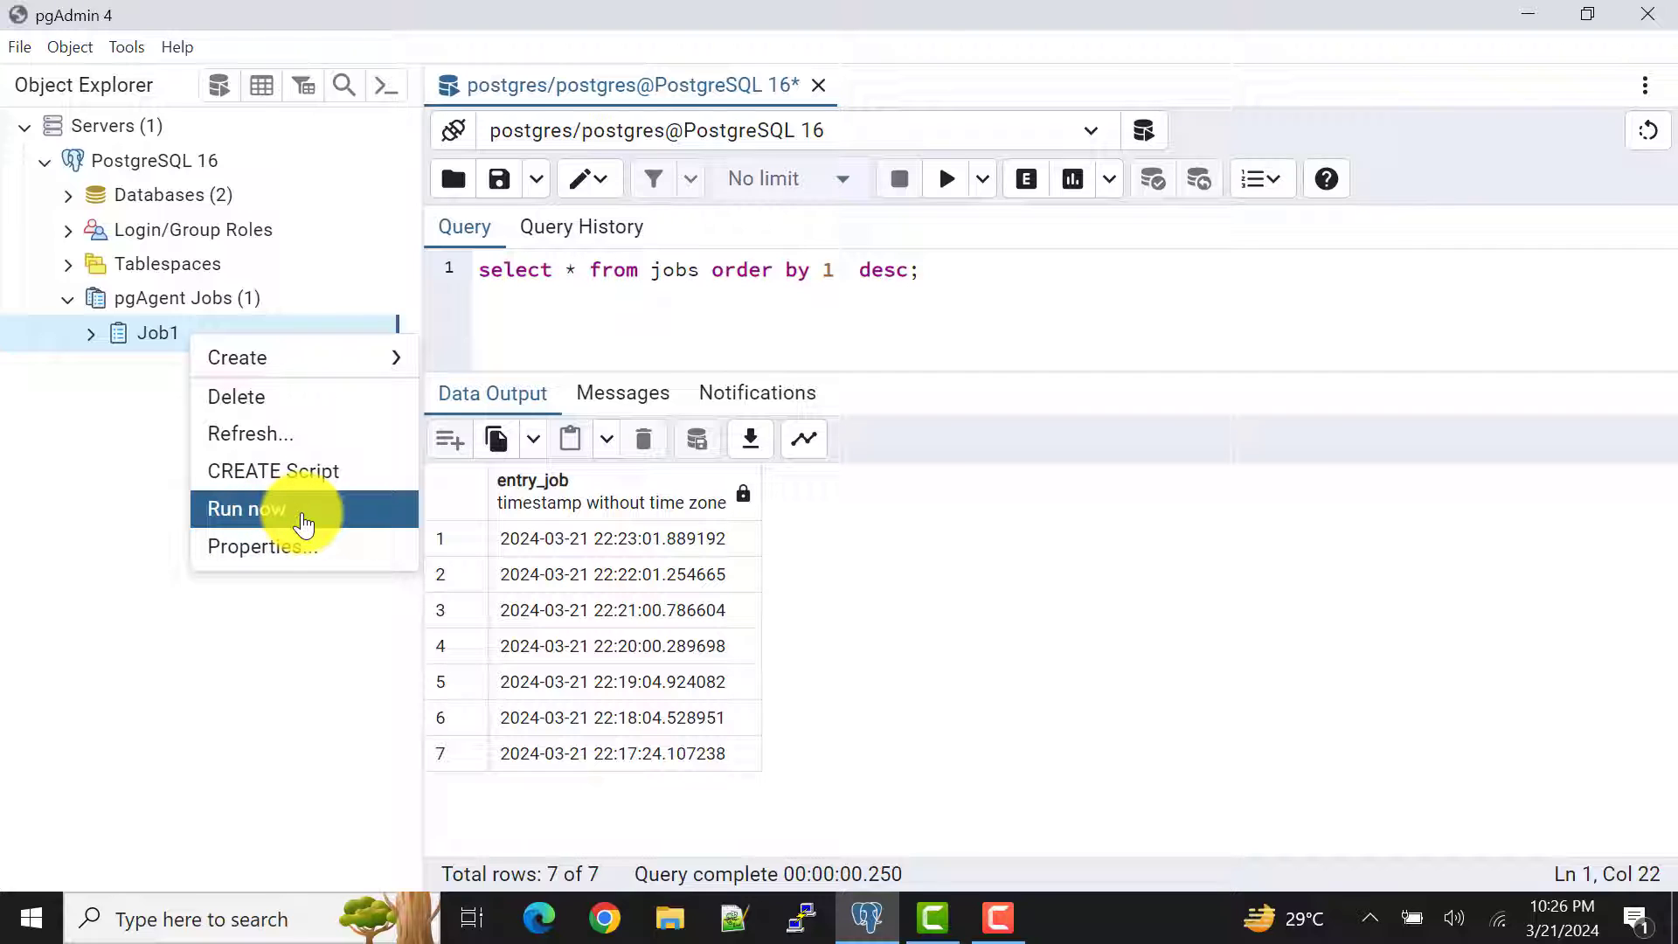
pyautogui.click(302, 523)
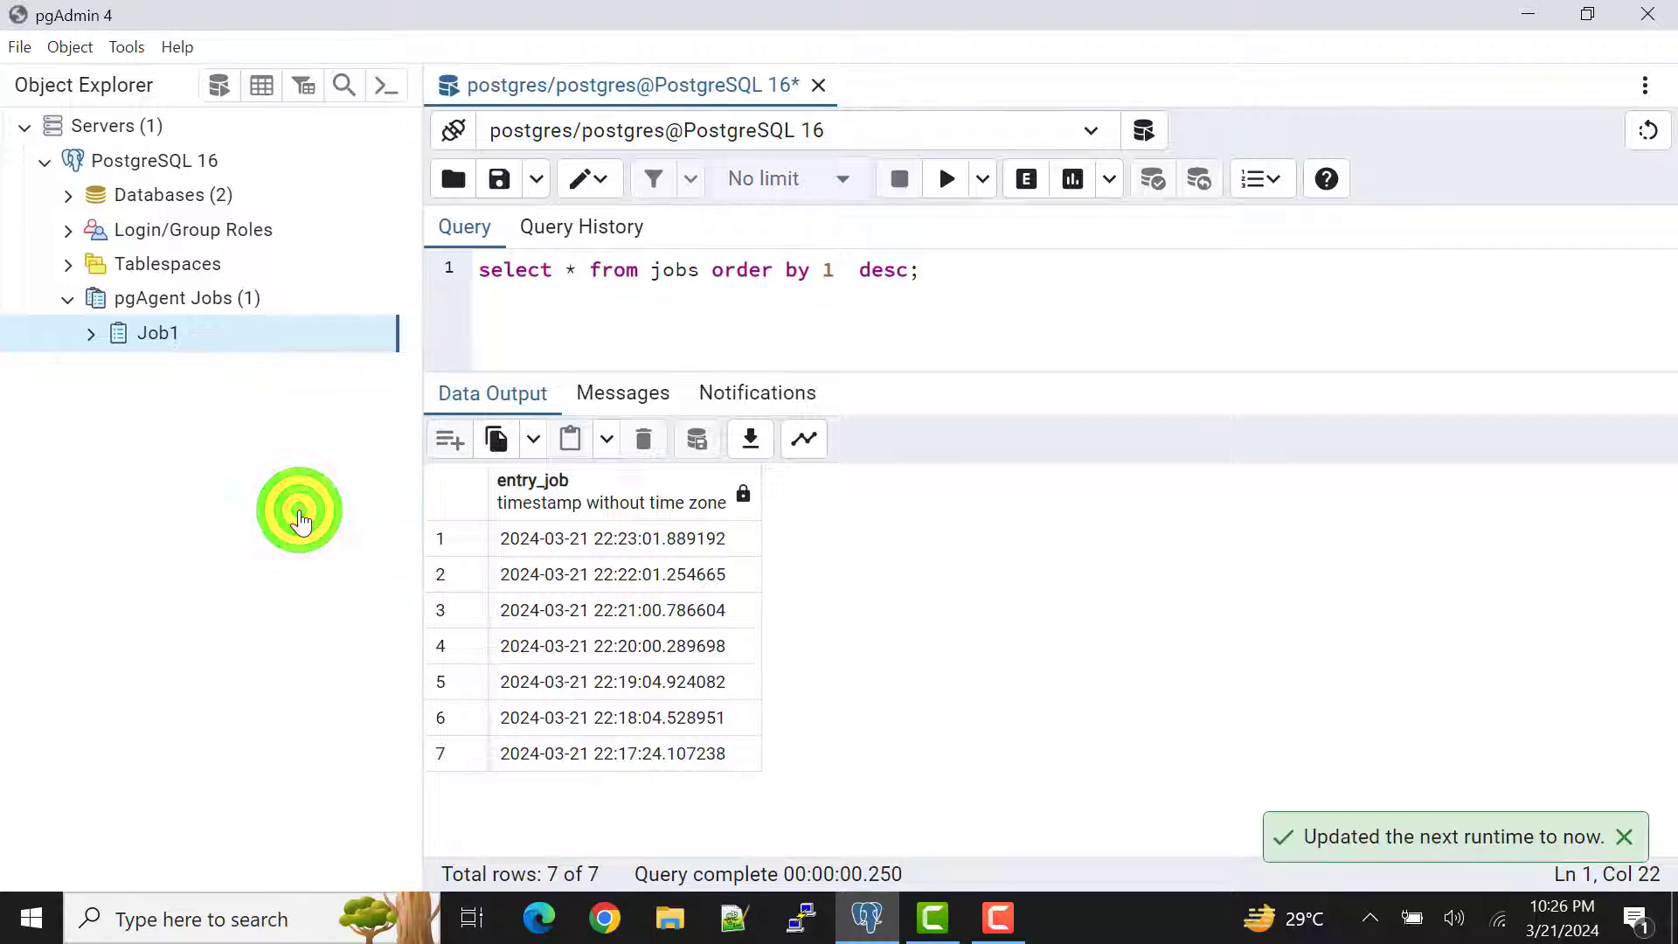
pyautogui.click(926, 269)
pyautogui.click(940, 179)
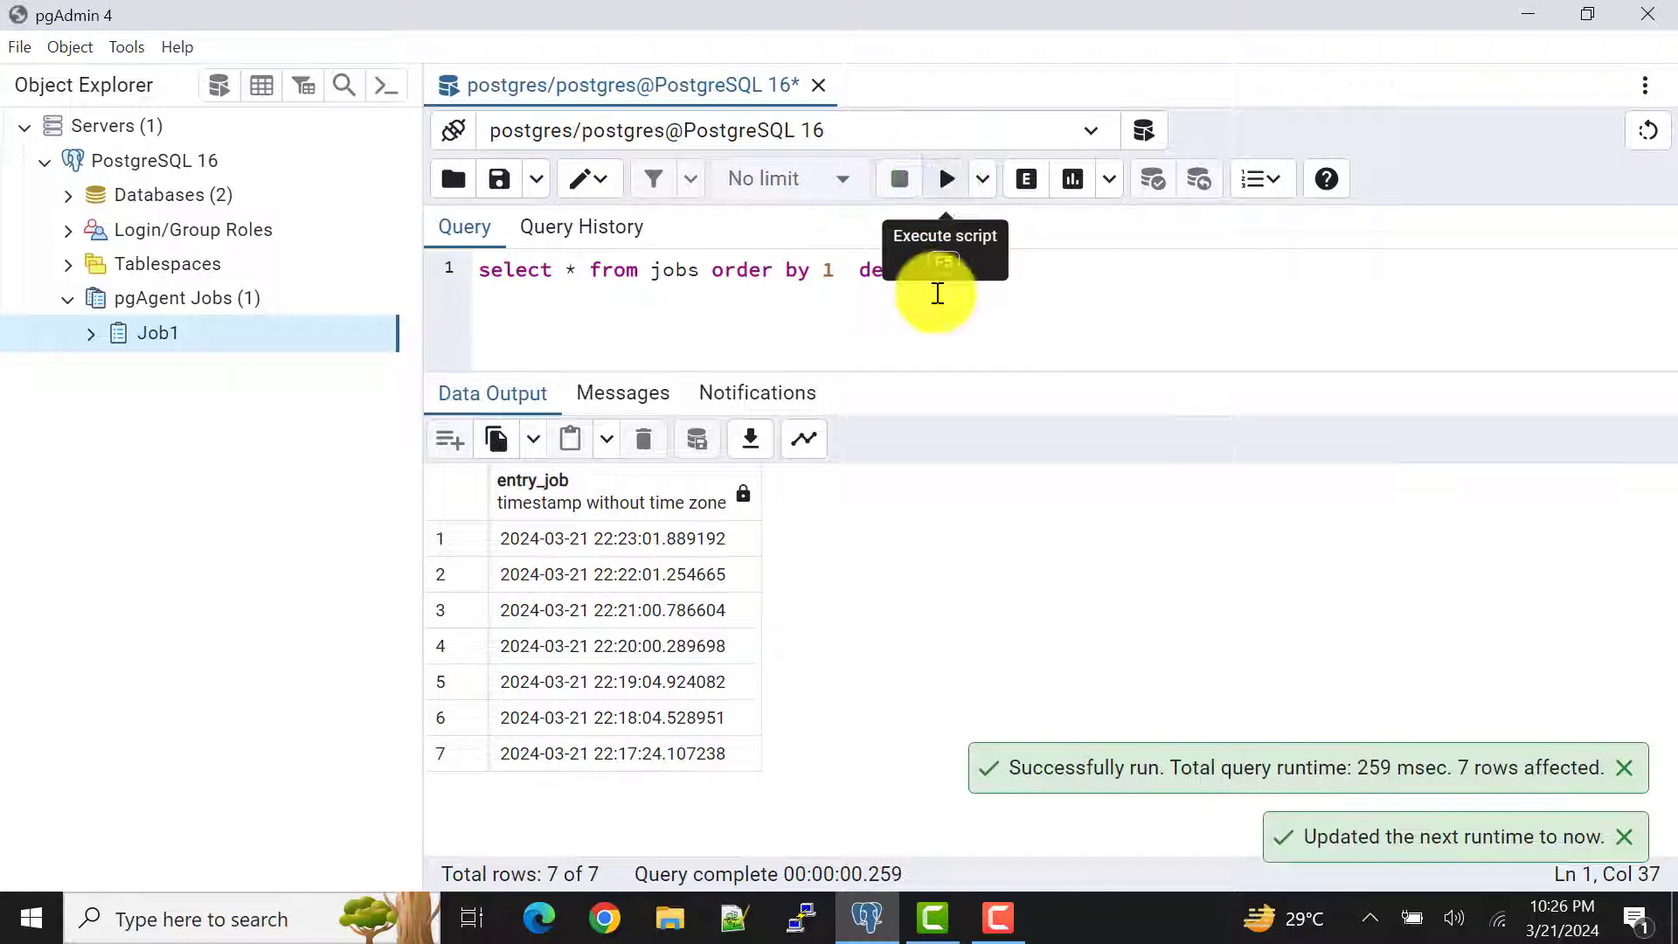
pyautogui.click(945, 177)
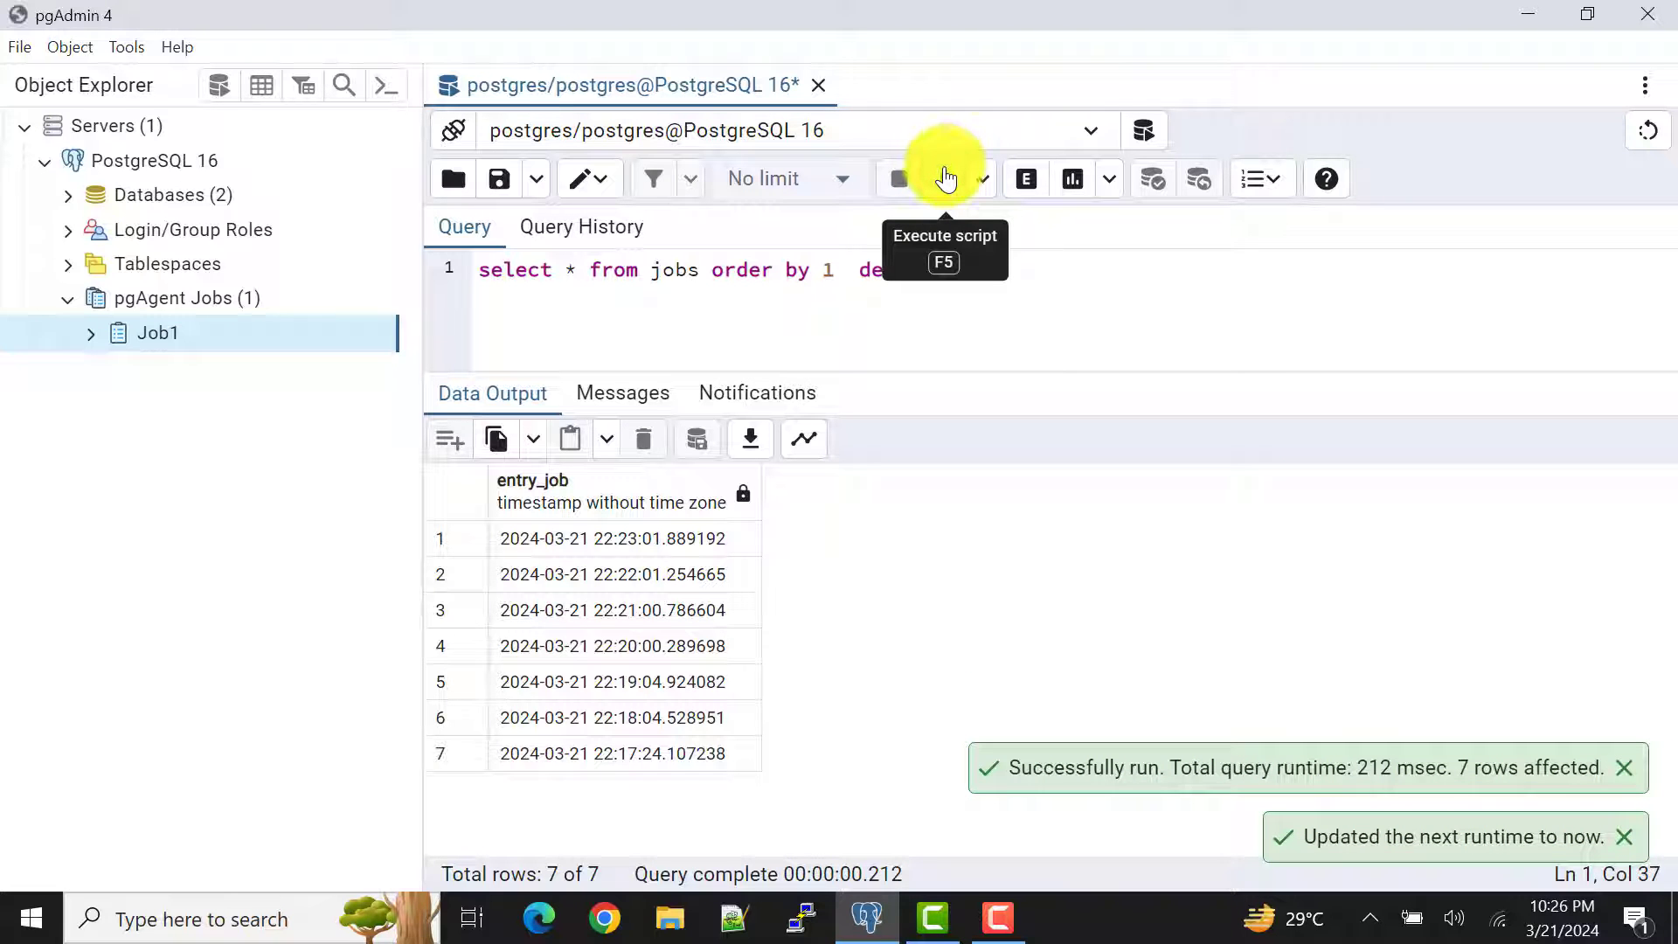
pyautogui.click(944, 177)
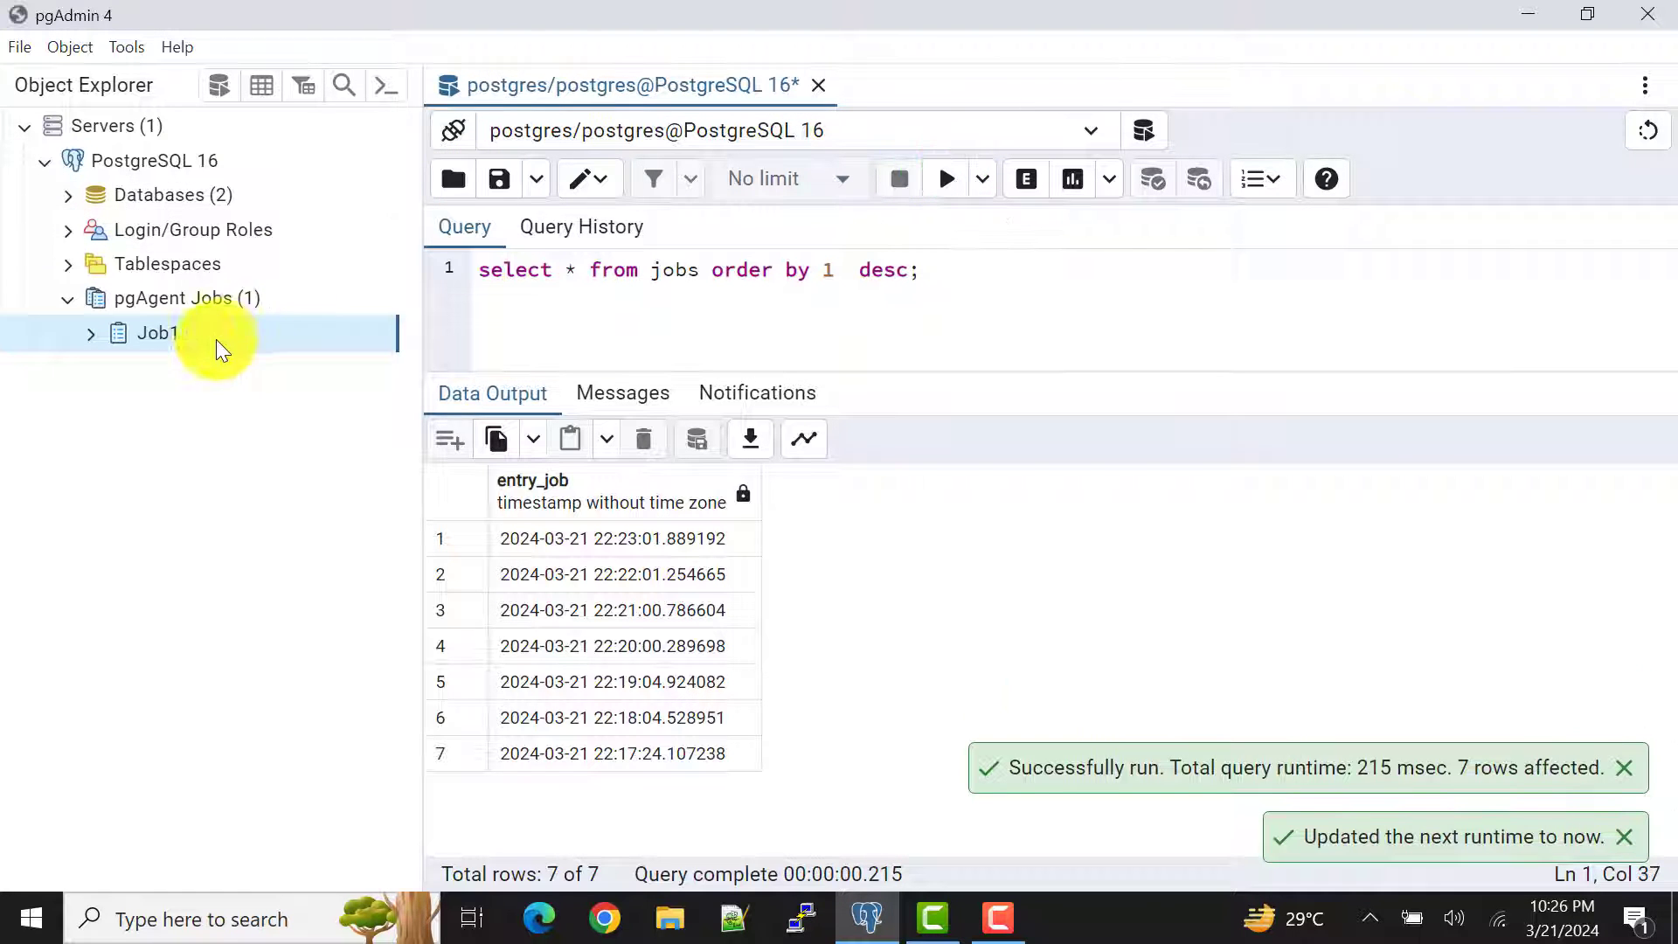
# Step: Enable Step1 on Job1's Steps tab and save the job
pyautogui.rightClick(150, 333)
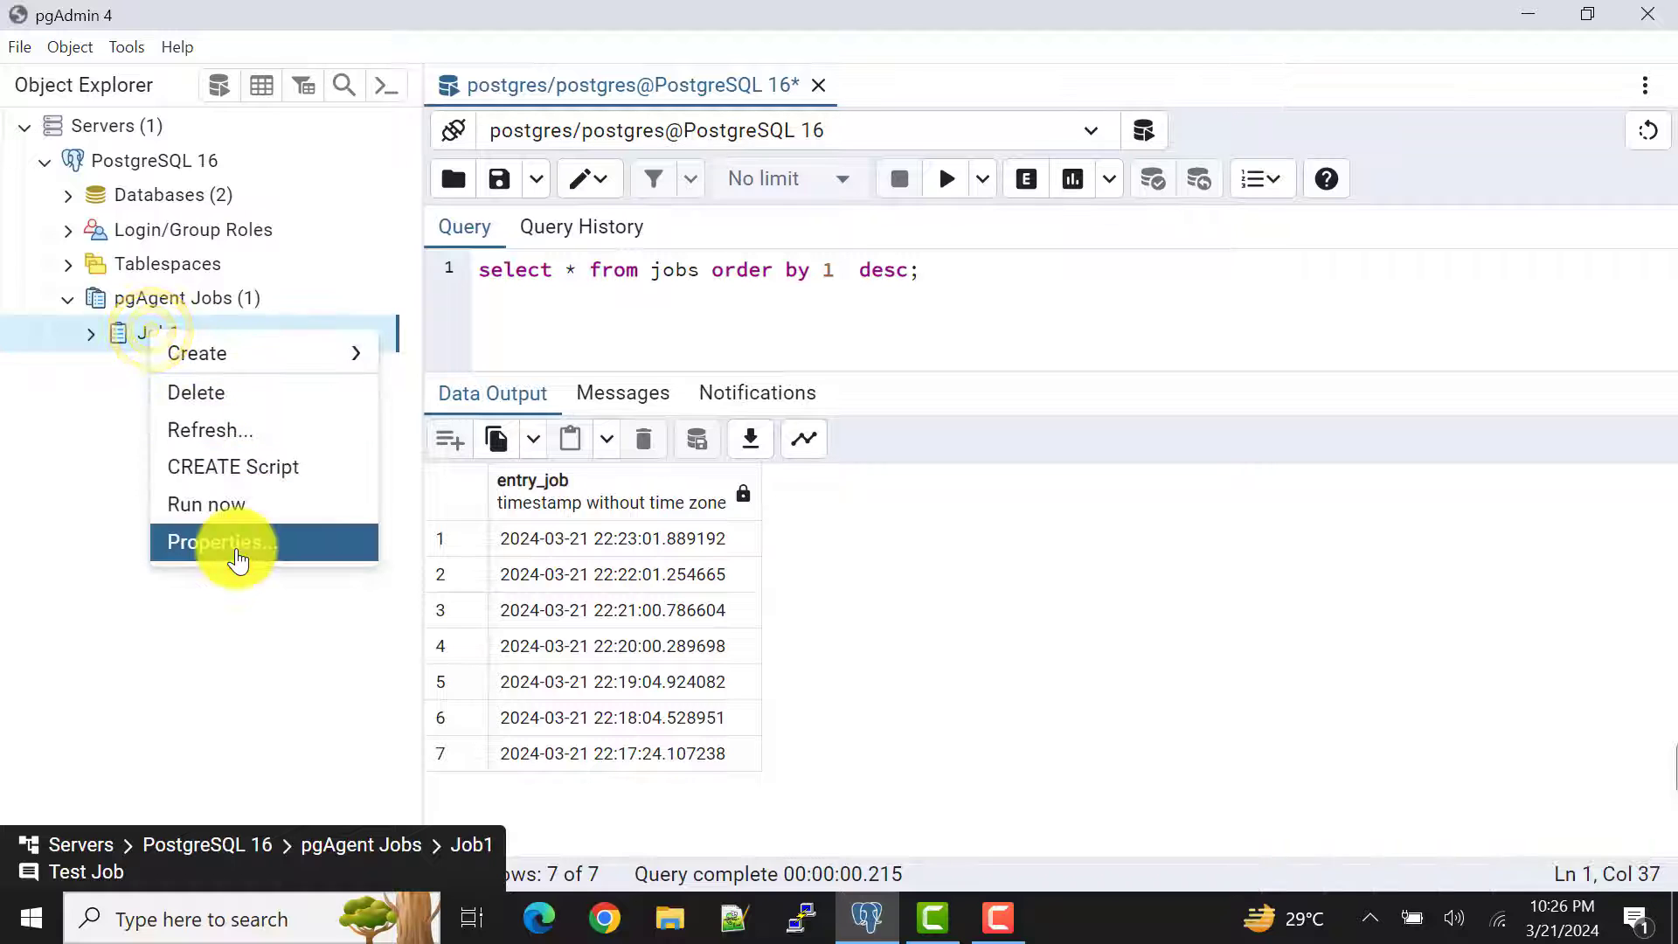
pyautogui.click(257, 542)
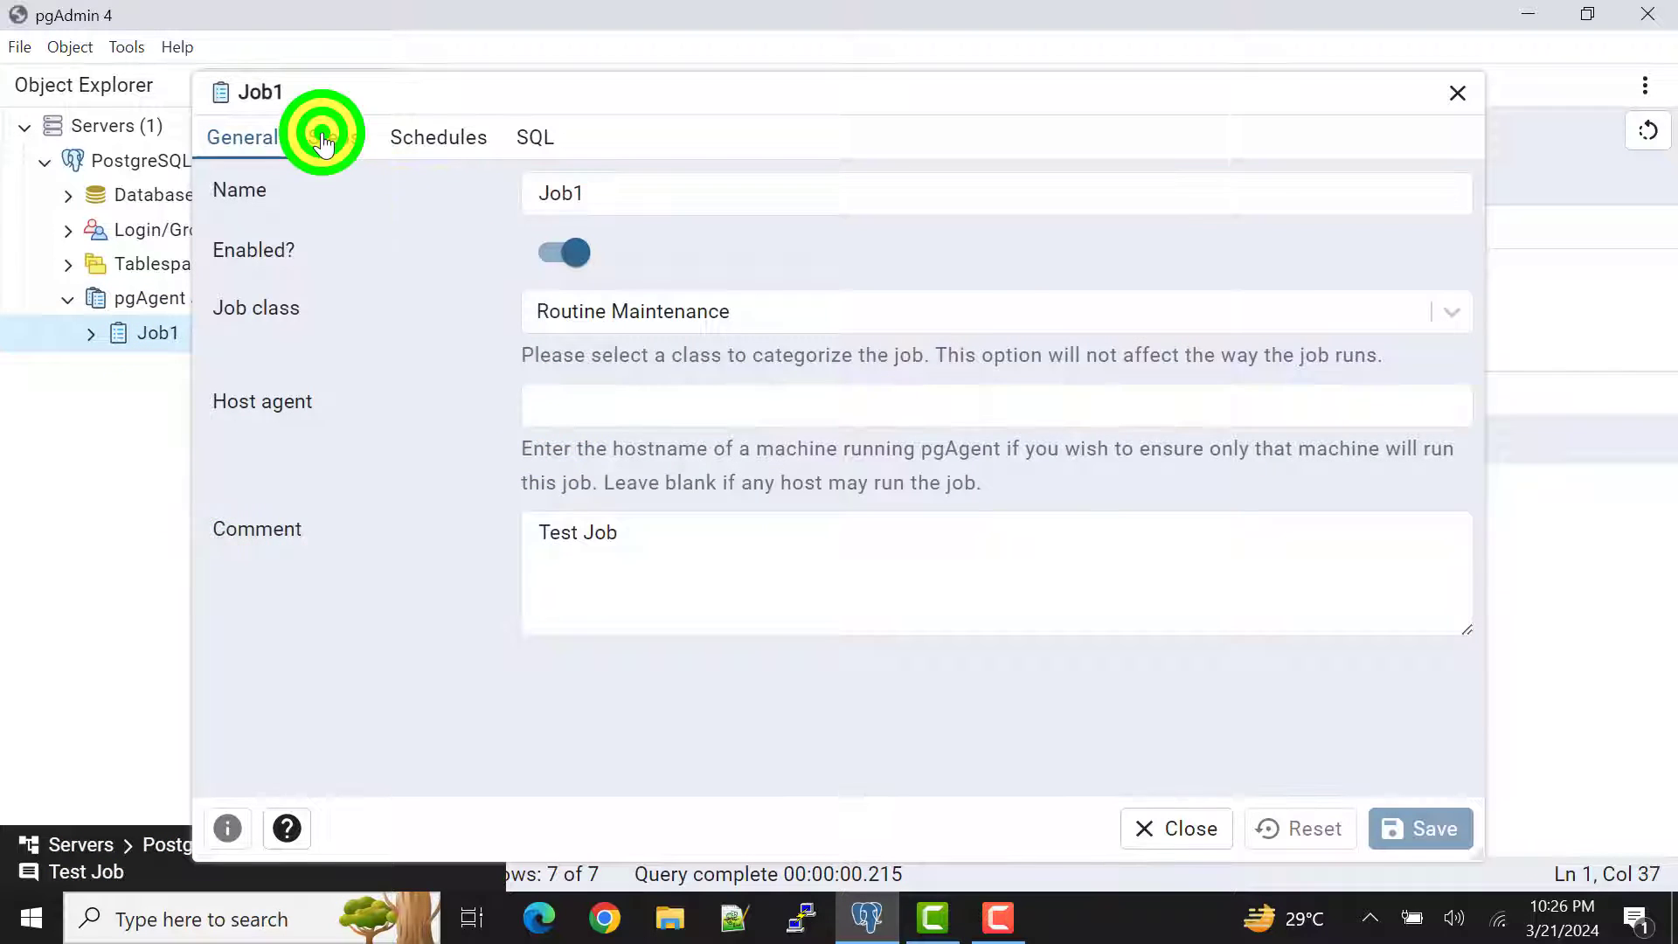
pyautogui.click(322, 137)
pyautogui.click(250, 137)
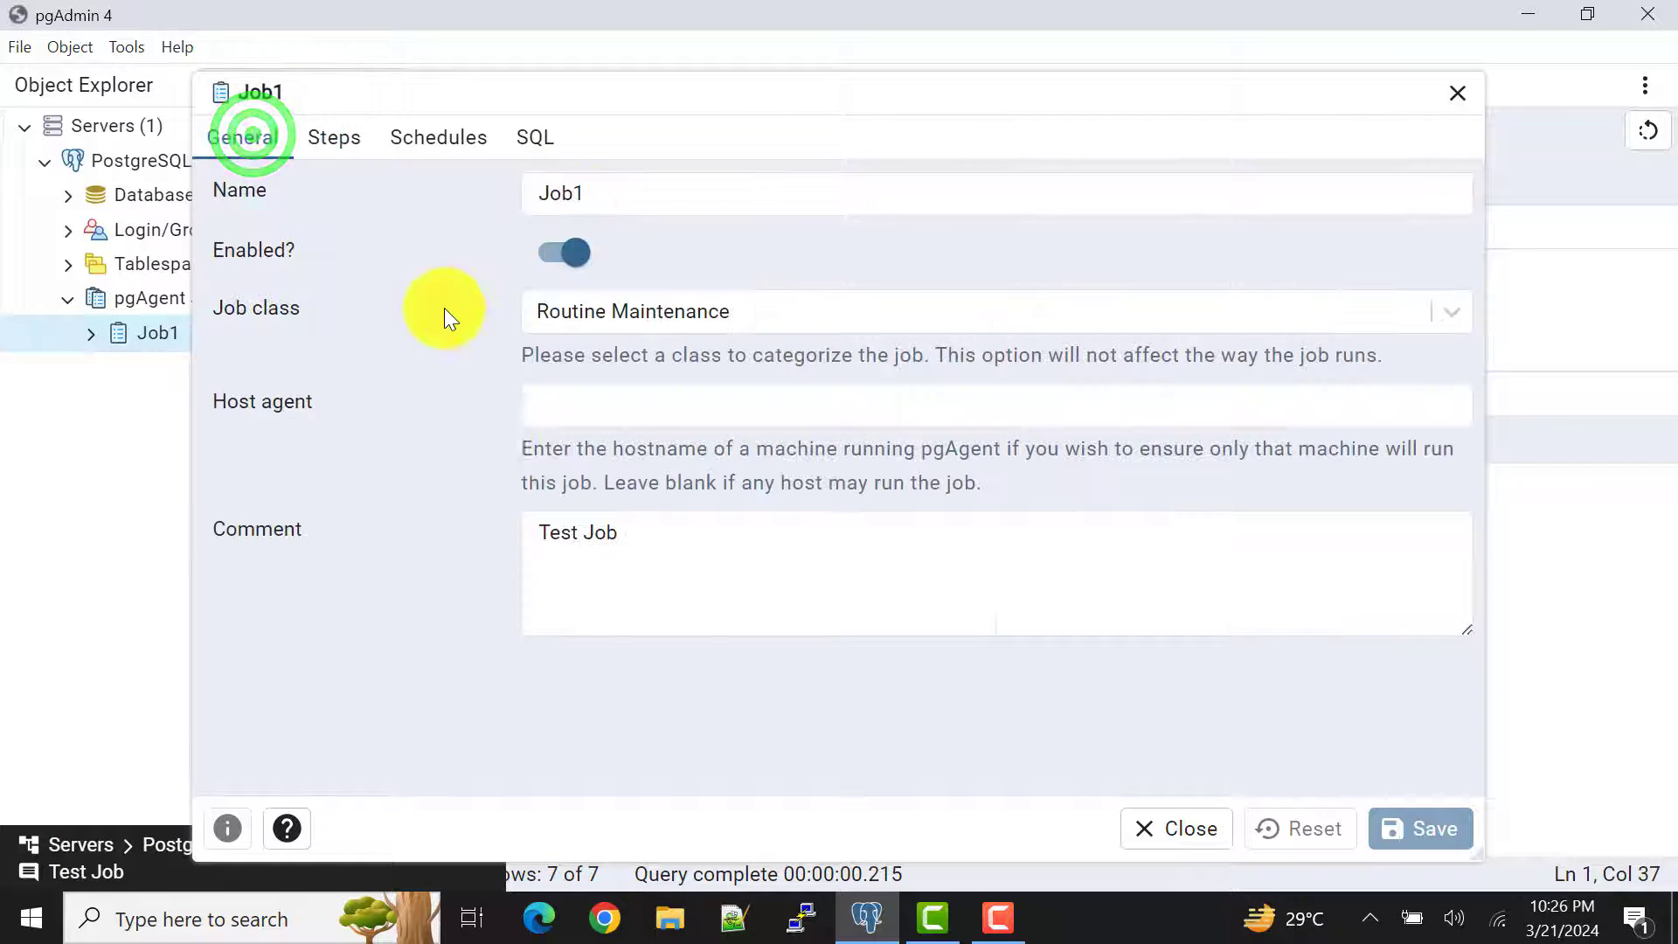
pyautogui.click(333, 138)
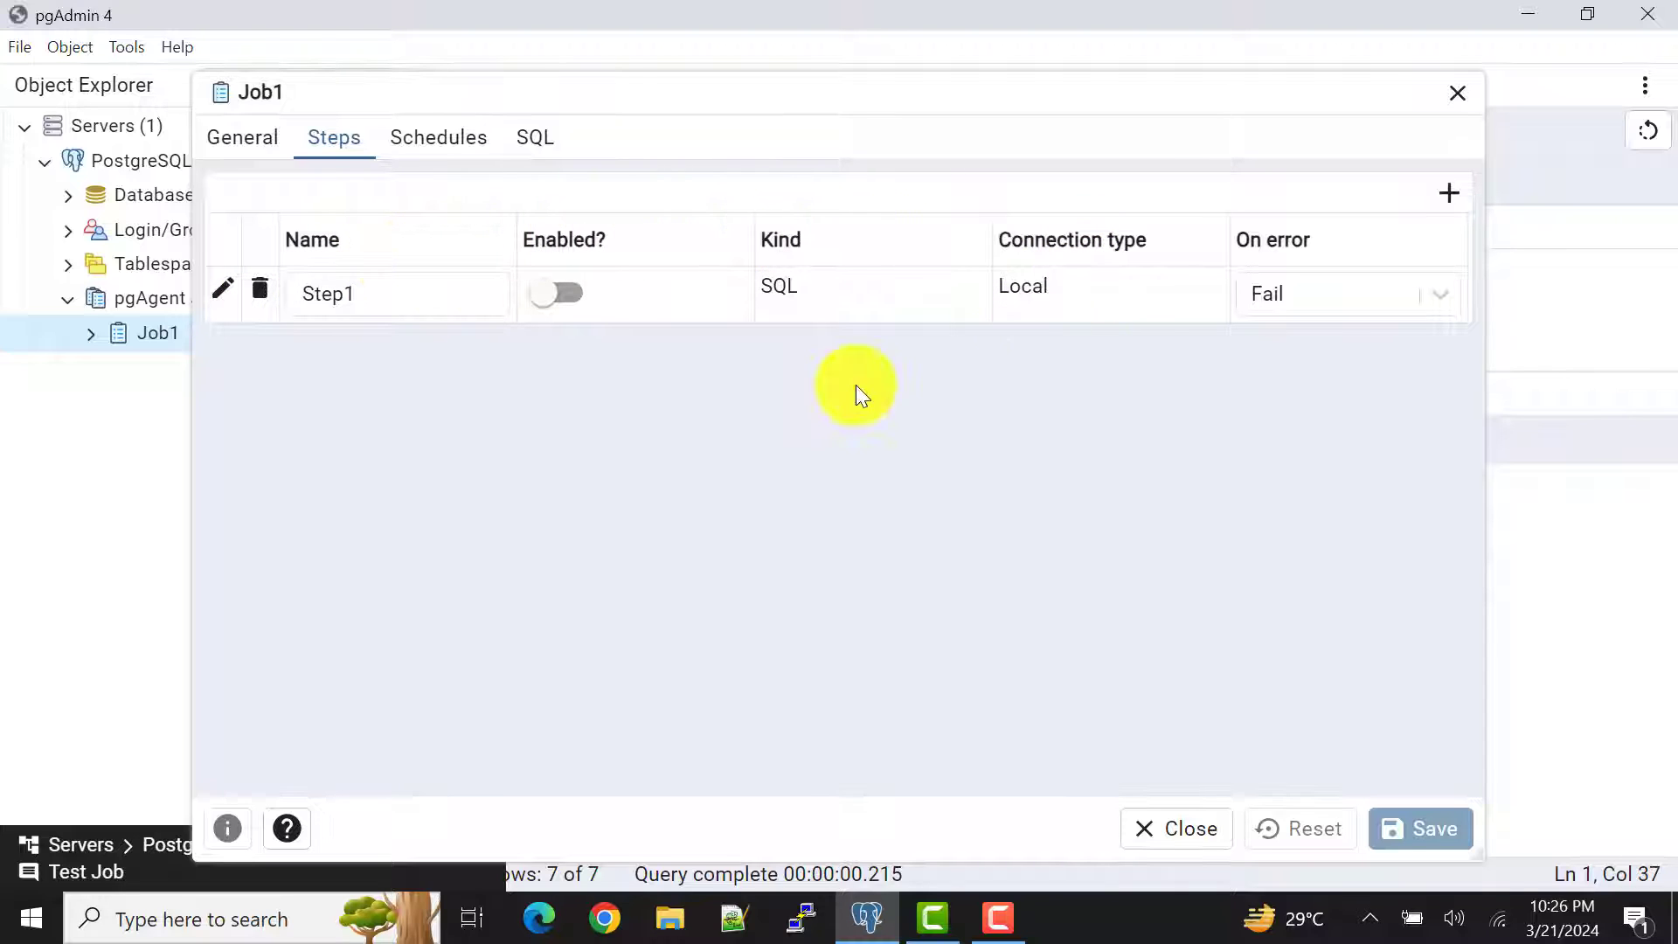
pyautogui.click(550, 304)
pyautogui.click(550, 304)
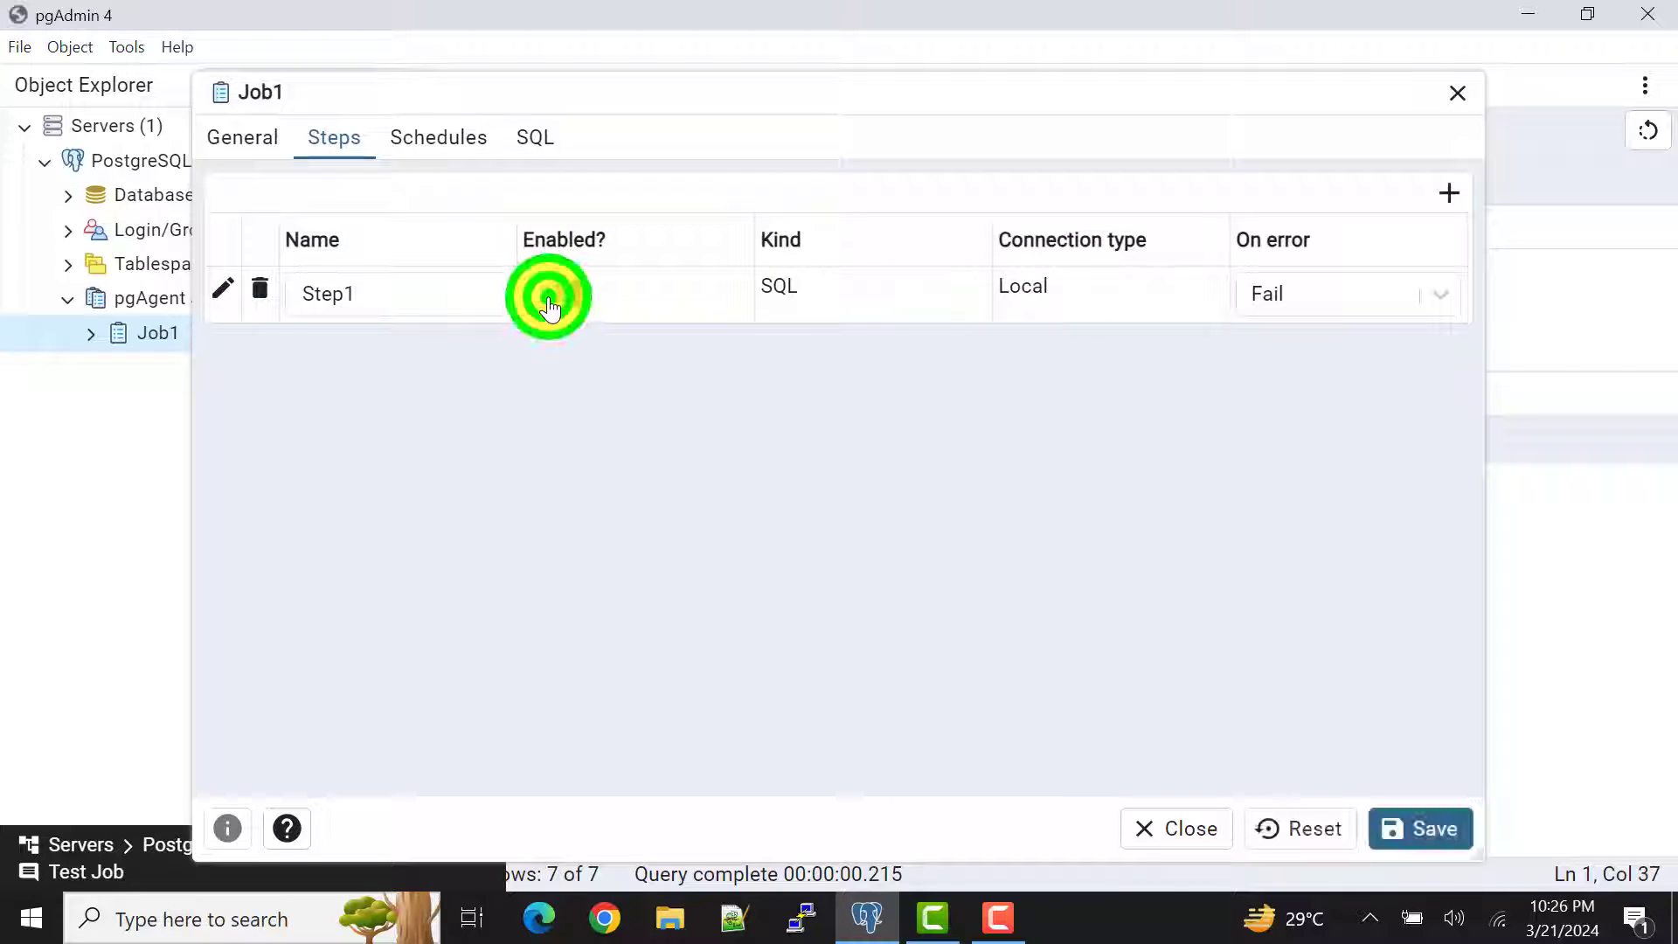
pyautogui.click(1429, 820)
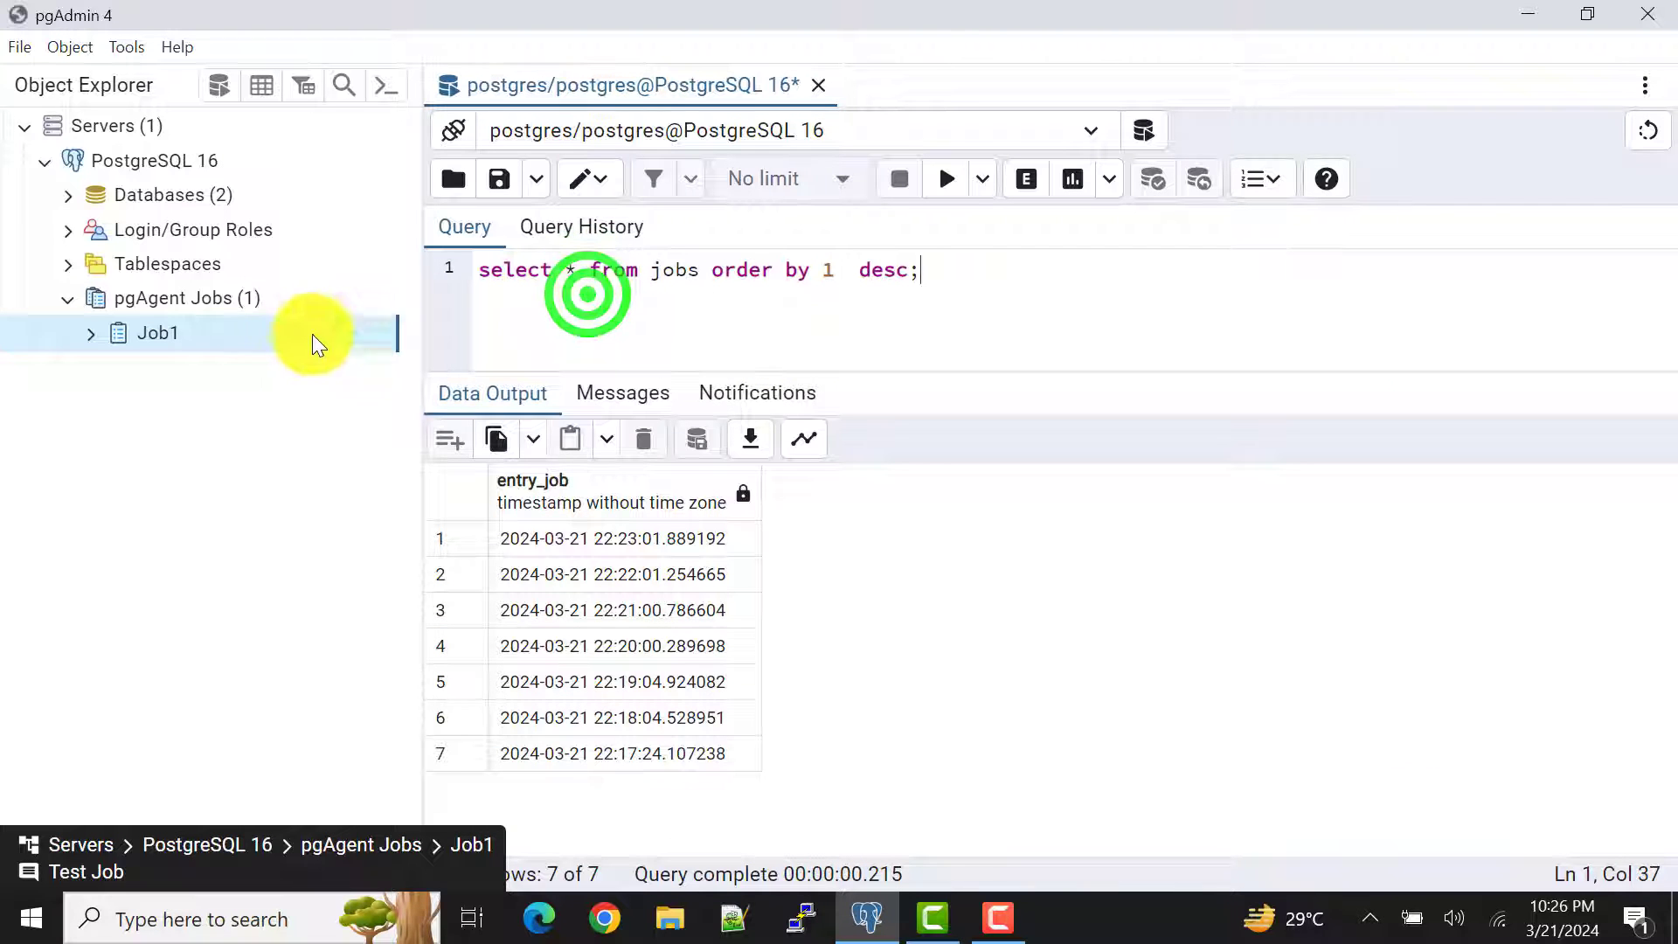
# Step: Run Job1 immediately and rerun the jobs query, still seven rows
pyautogui.rightClick(263, 338)
pyautogui.click(383, 524)
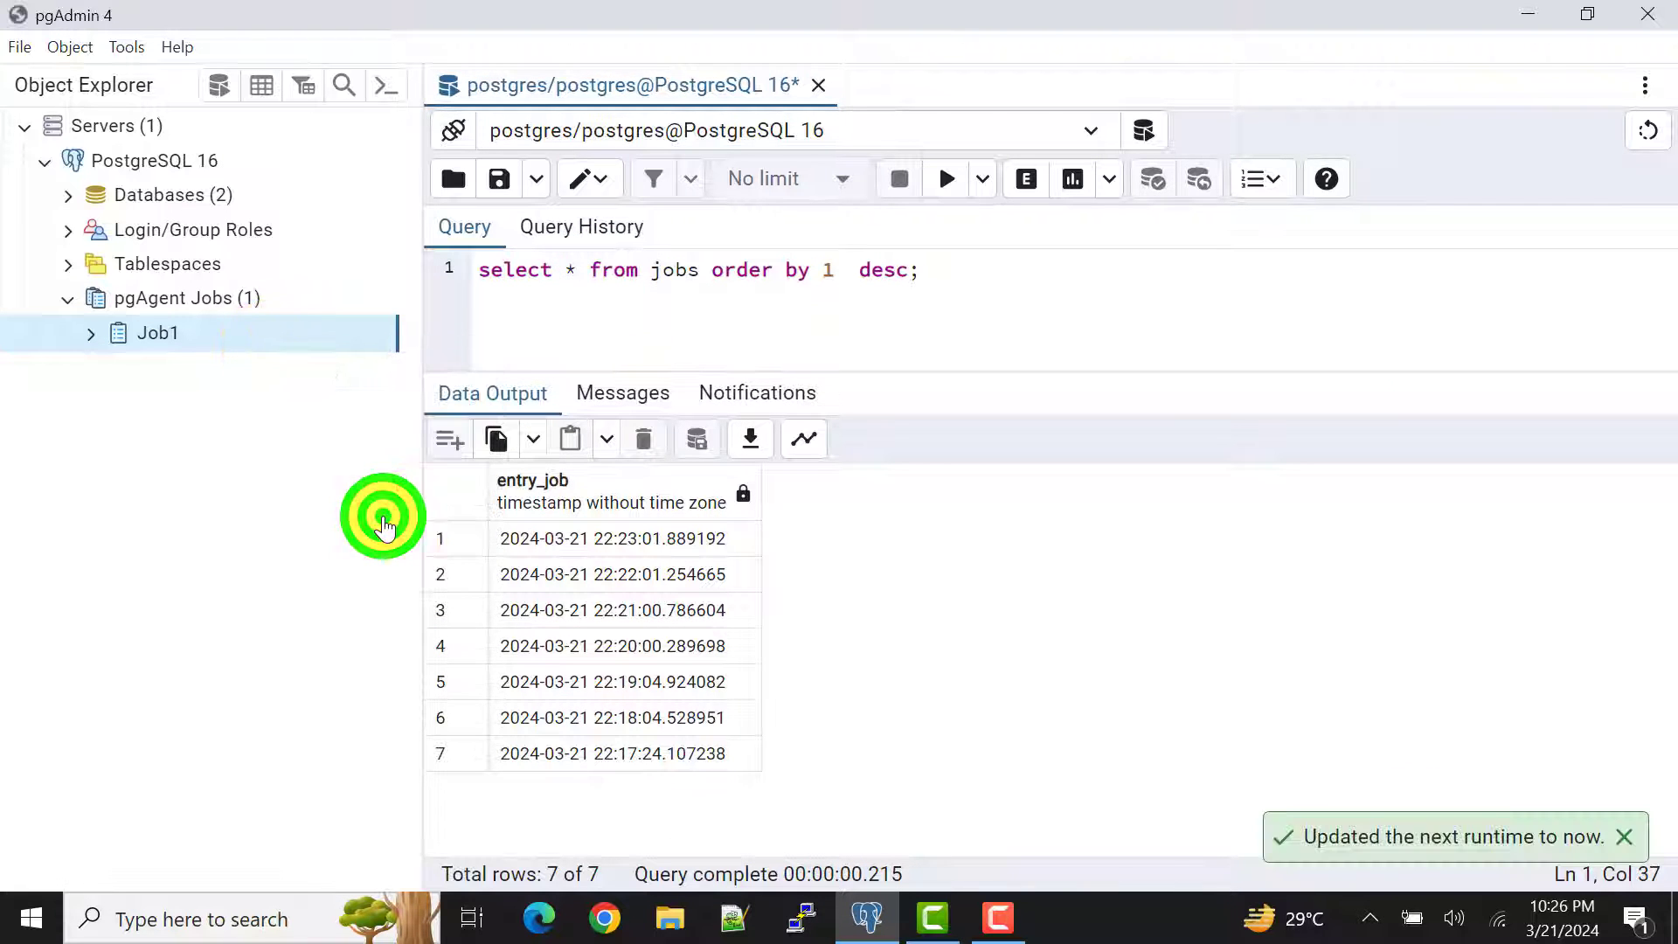
pyautogui.click(937, 179)
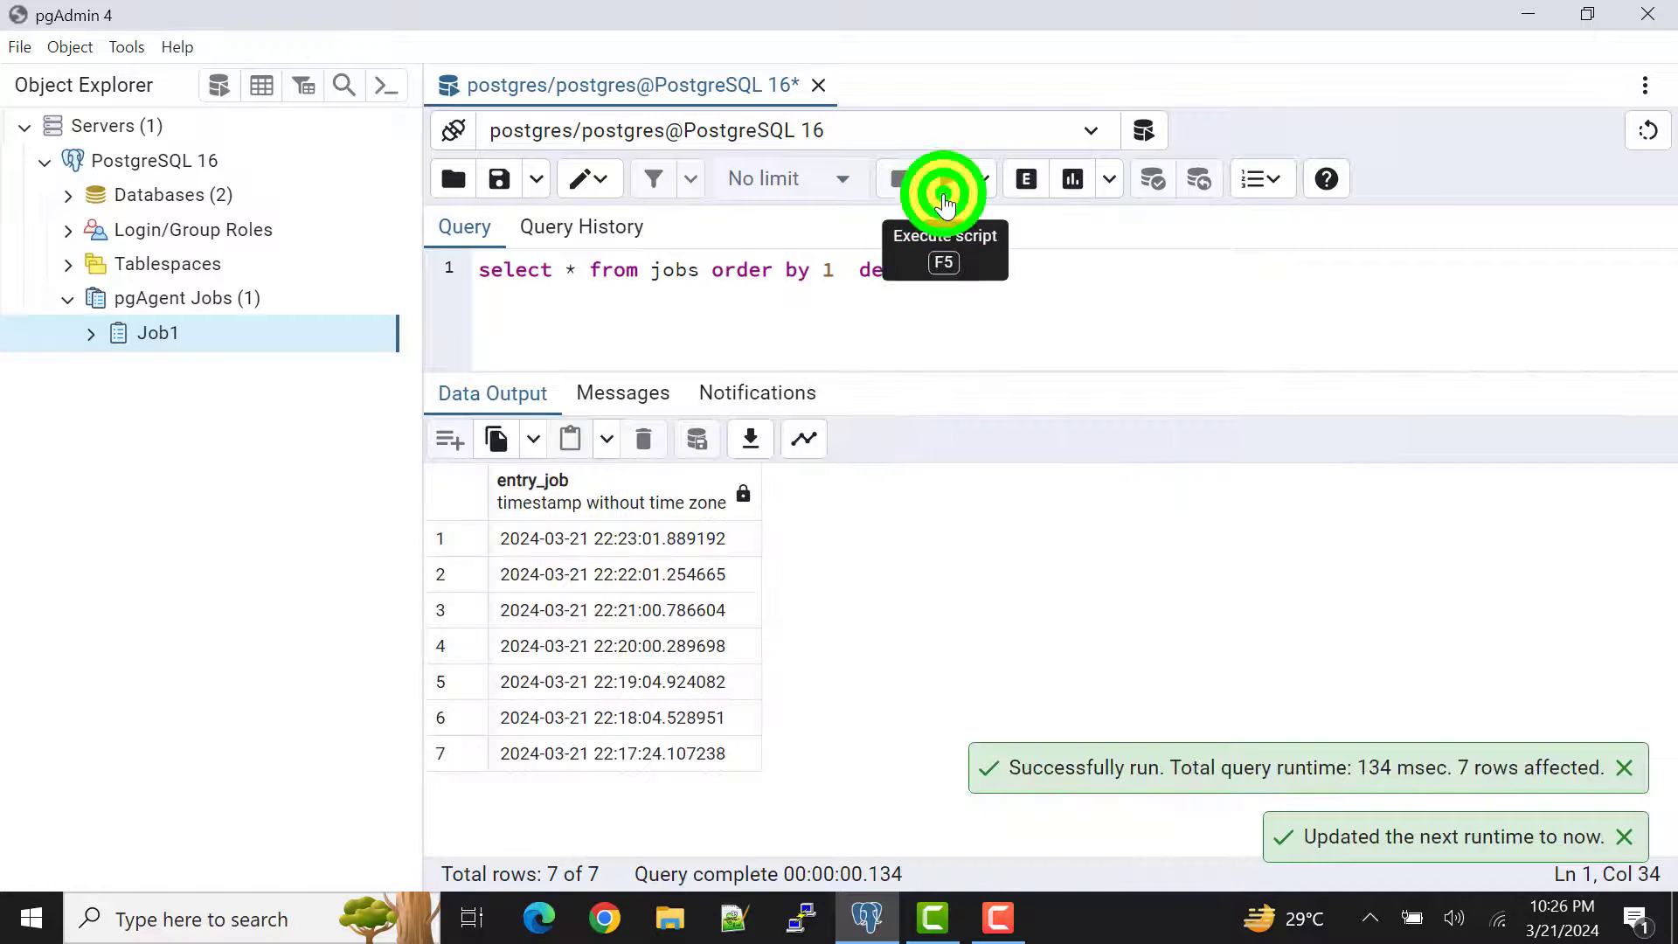
# Step: Rerun the query, then enable Scheduler1 on Job1's Schedules tab
pyautogui.click(936, 178)
pyautogui.rightClick(199, 338)
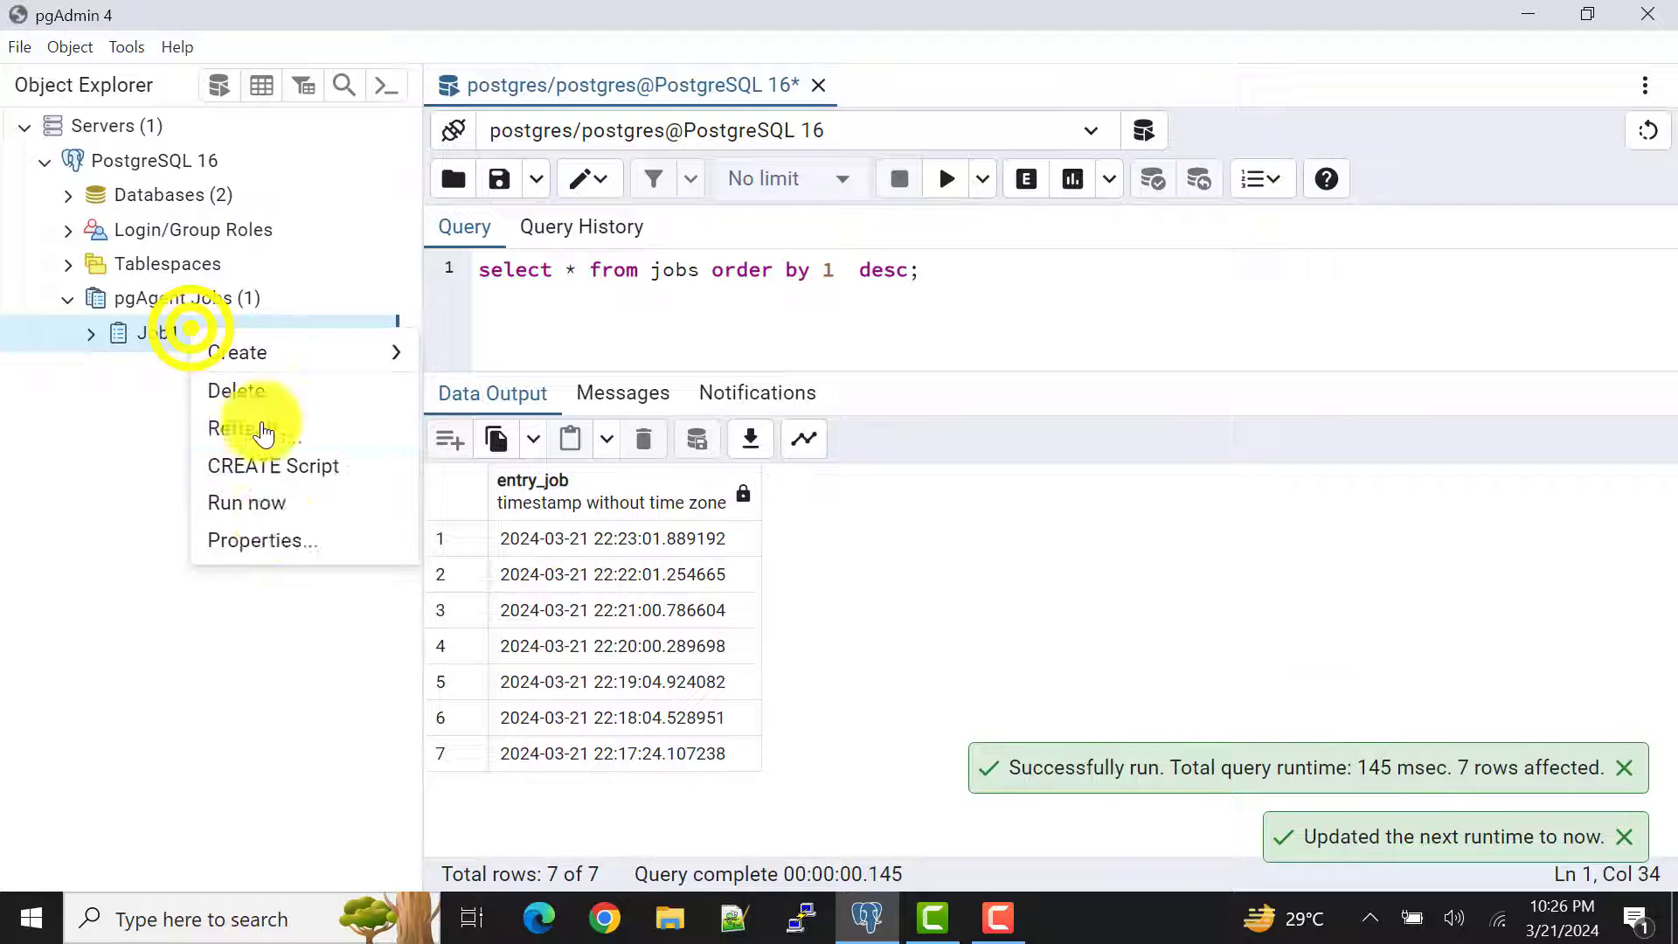
pyautogui.click(259, 552)
pyautogui.click(352, 140)
pyautogui.click(414, 139)
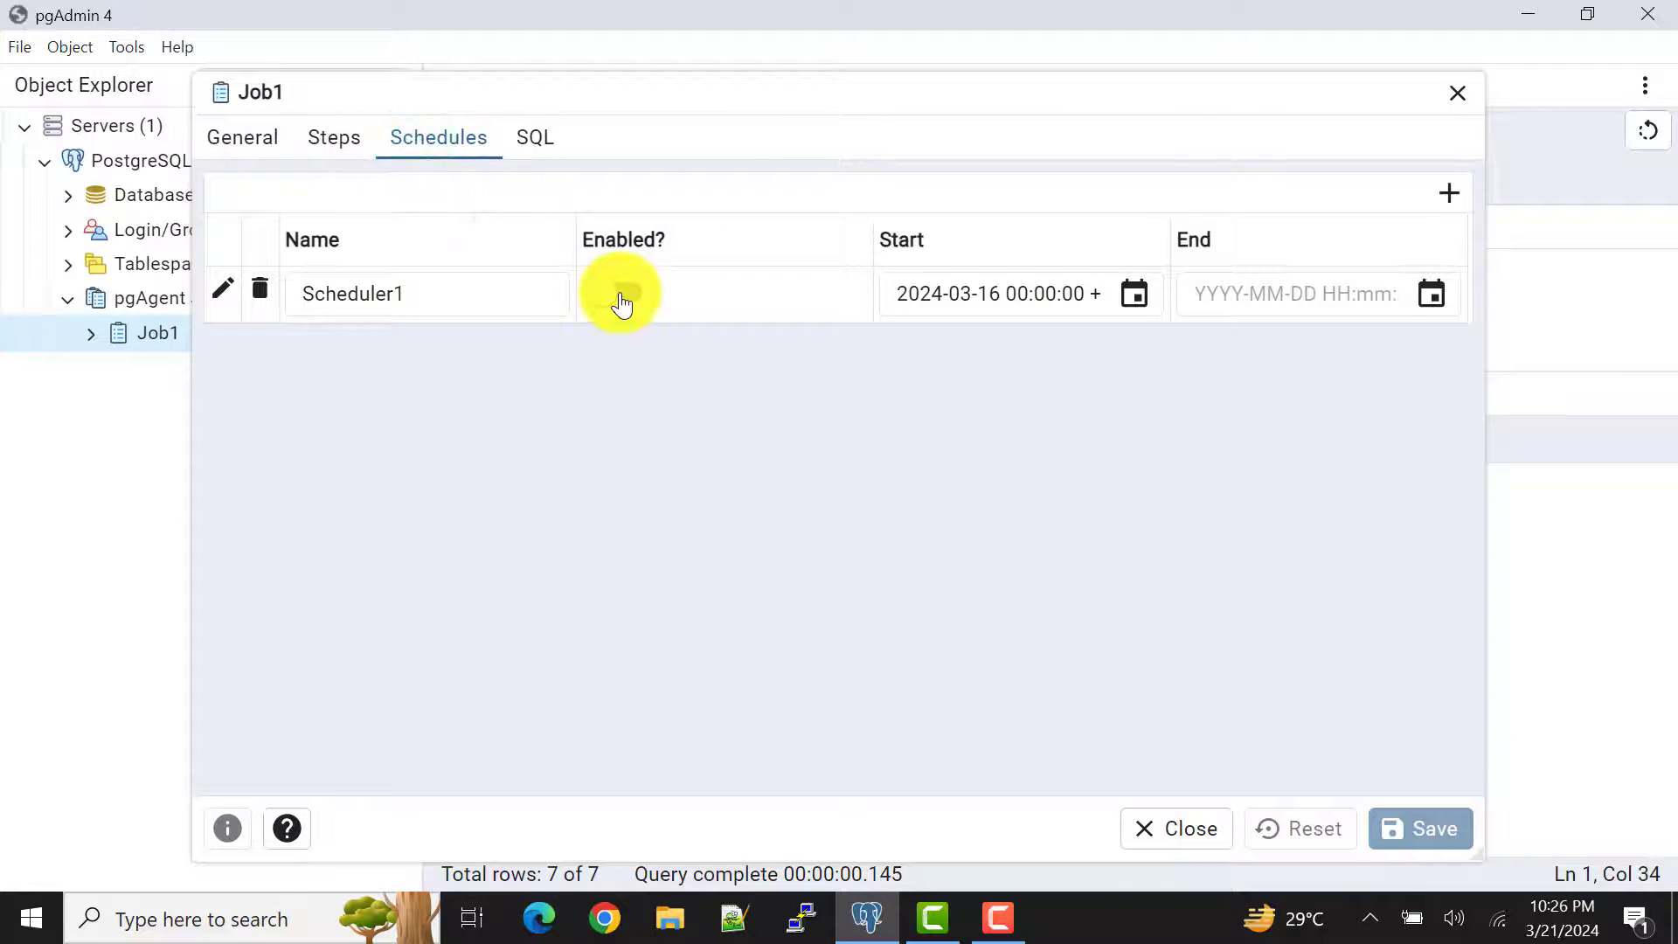
pyautogui.click(621, 299)
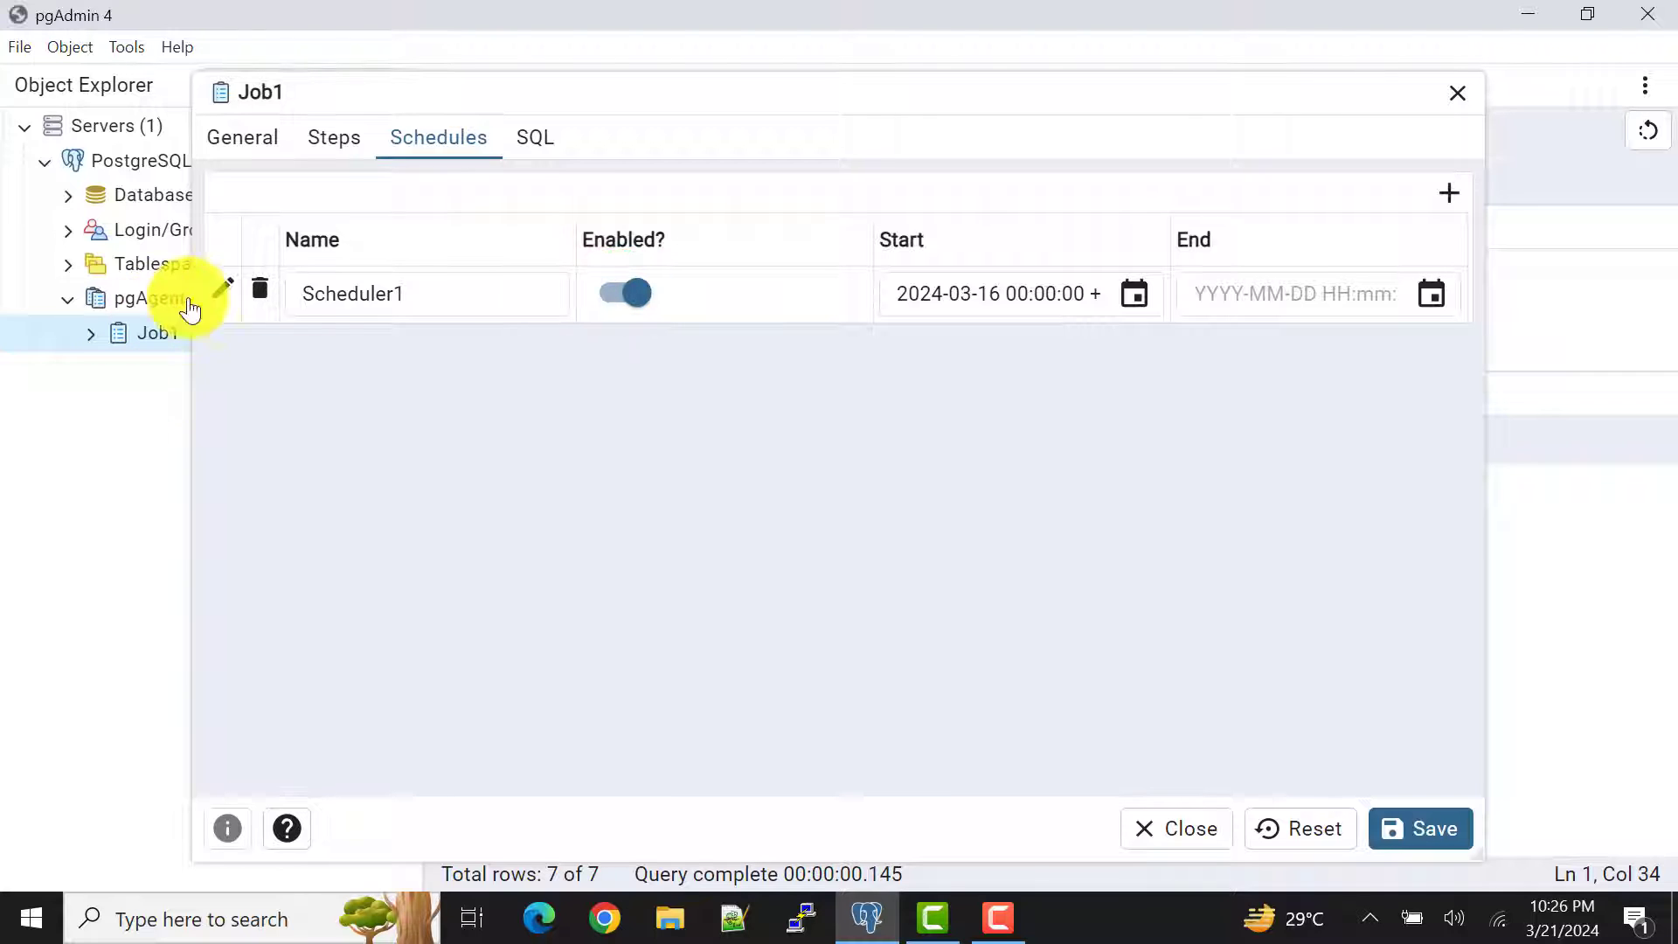
# Step: Check Scheduler1 repeats every minute 00–59 and save the job
pyautogui.click(224, 288)
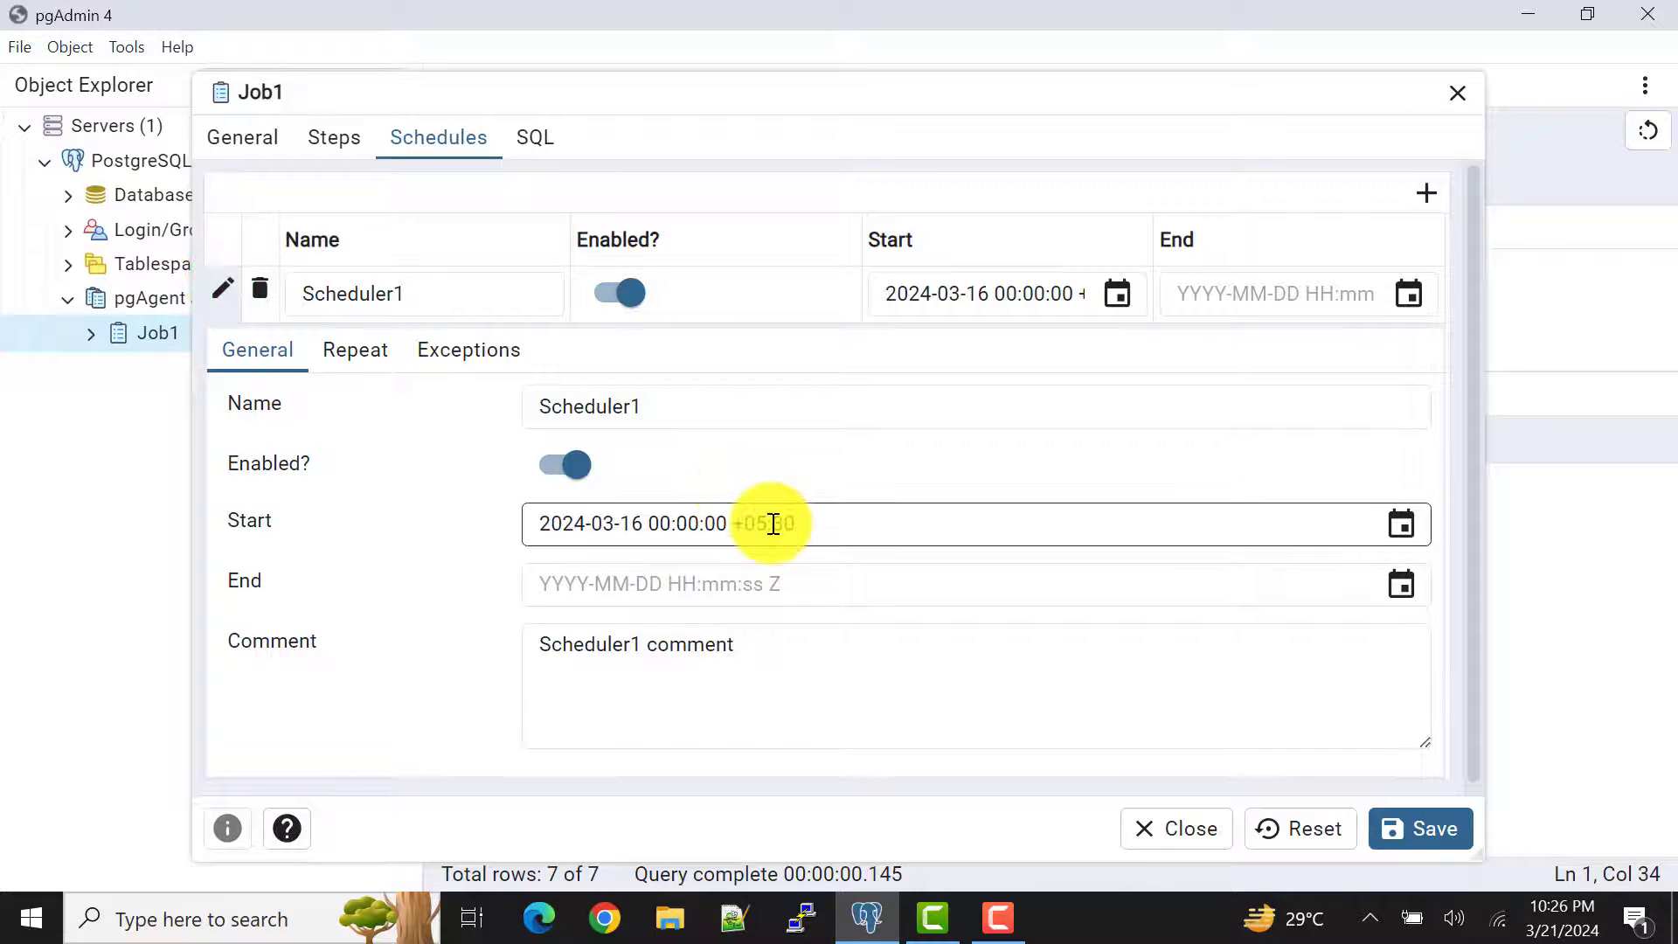
pyautogui.click(361, 347)
pyautogui.scroll(-5, 961, 541)
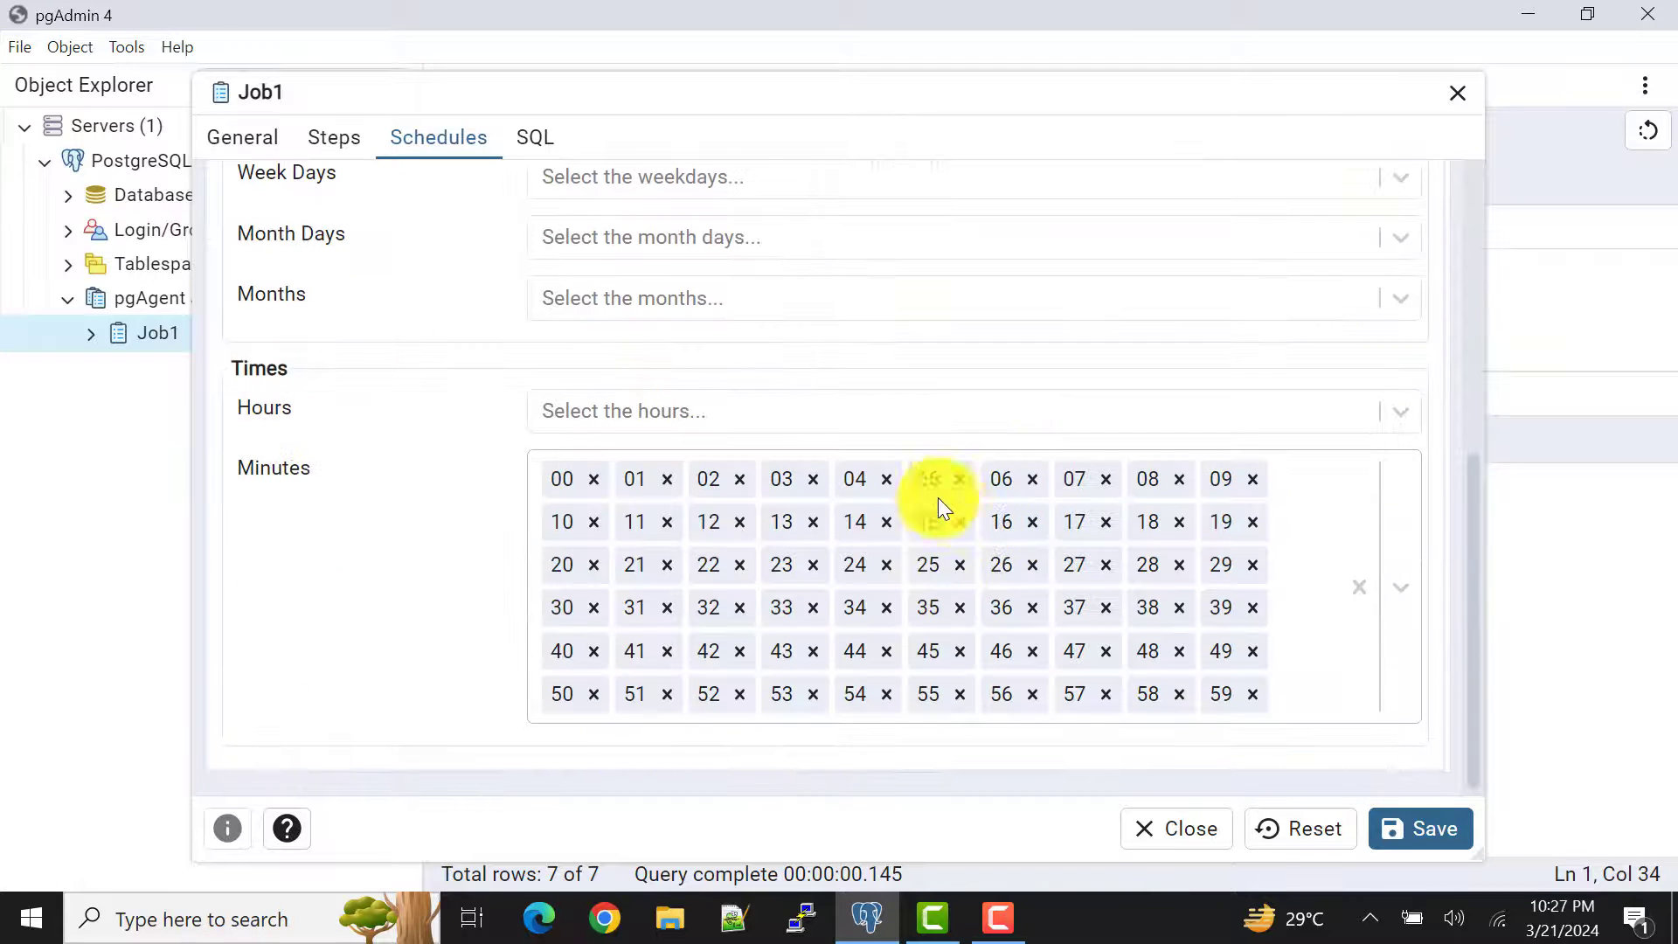
pyautogui.scroll(3, 905, 485)
pyautogui.scroll(-3, 603, 467)
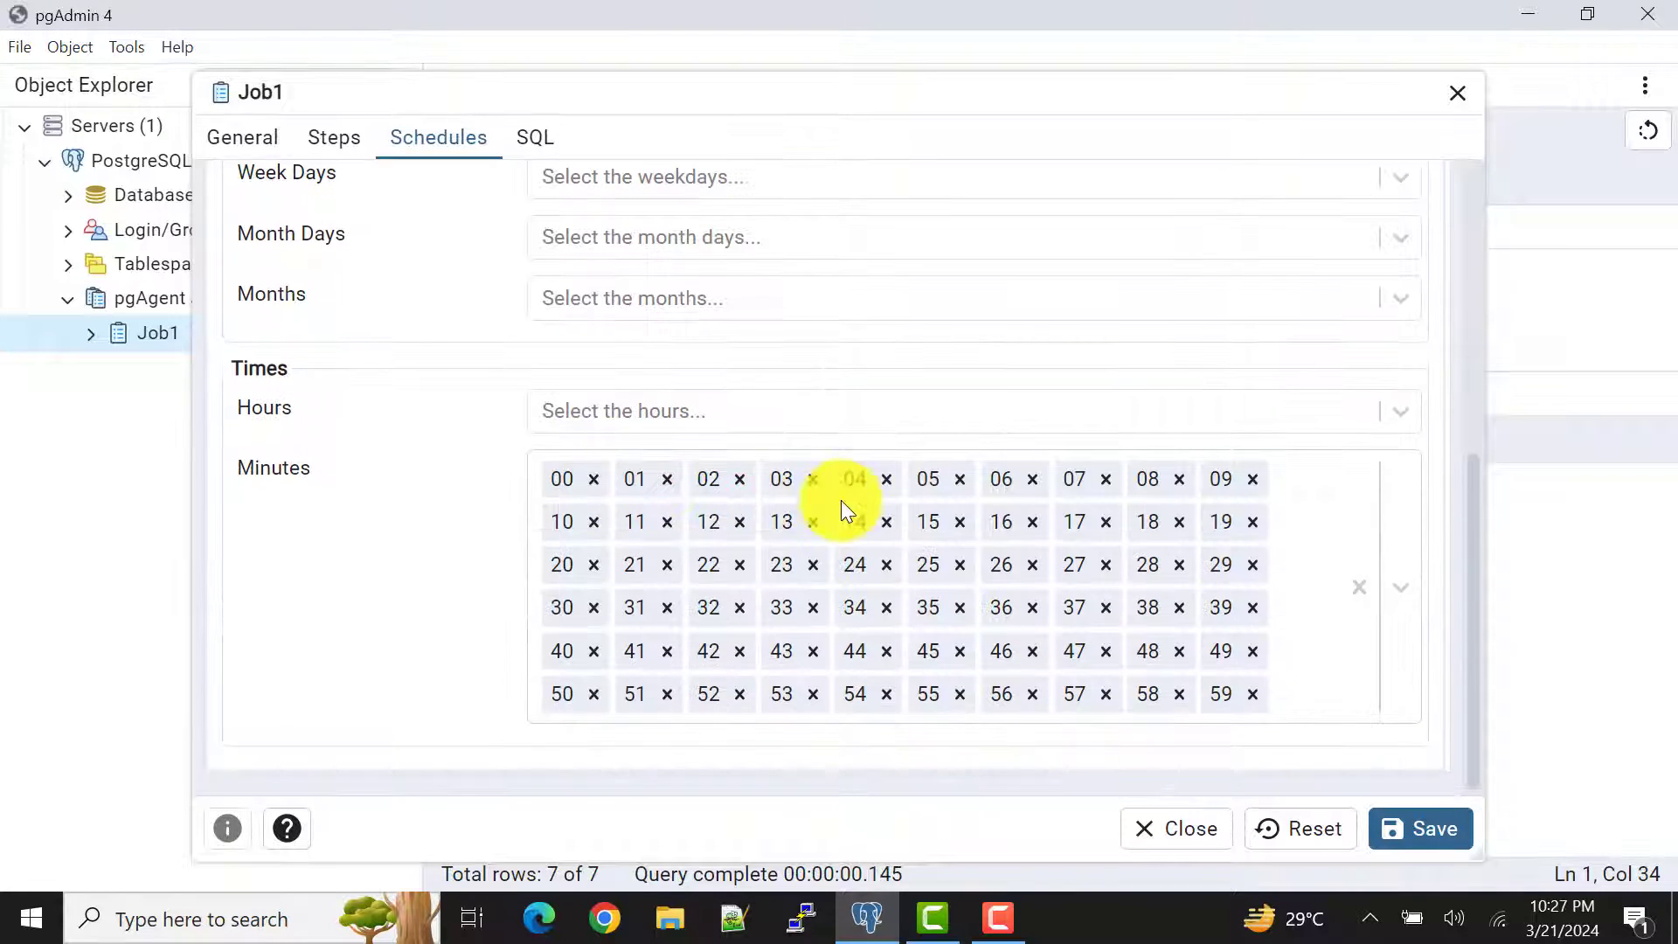
pyautogui.scroll(3, 851, 497)
pyautogui.scroll(-2, 851, 496)
pyautogui.scroll(-2, 851, 497)
pyautogui.scroll(2, 851, 497)
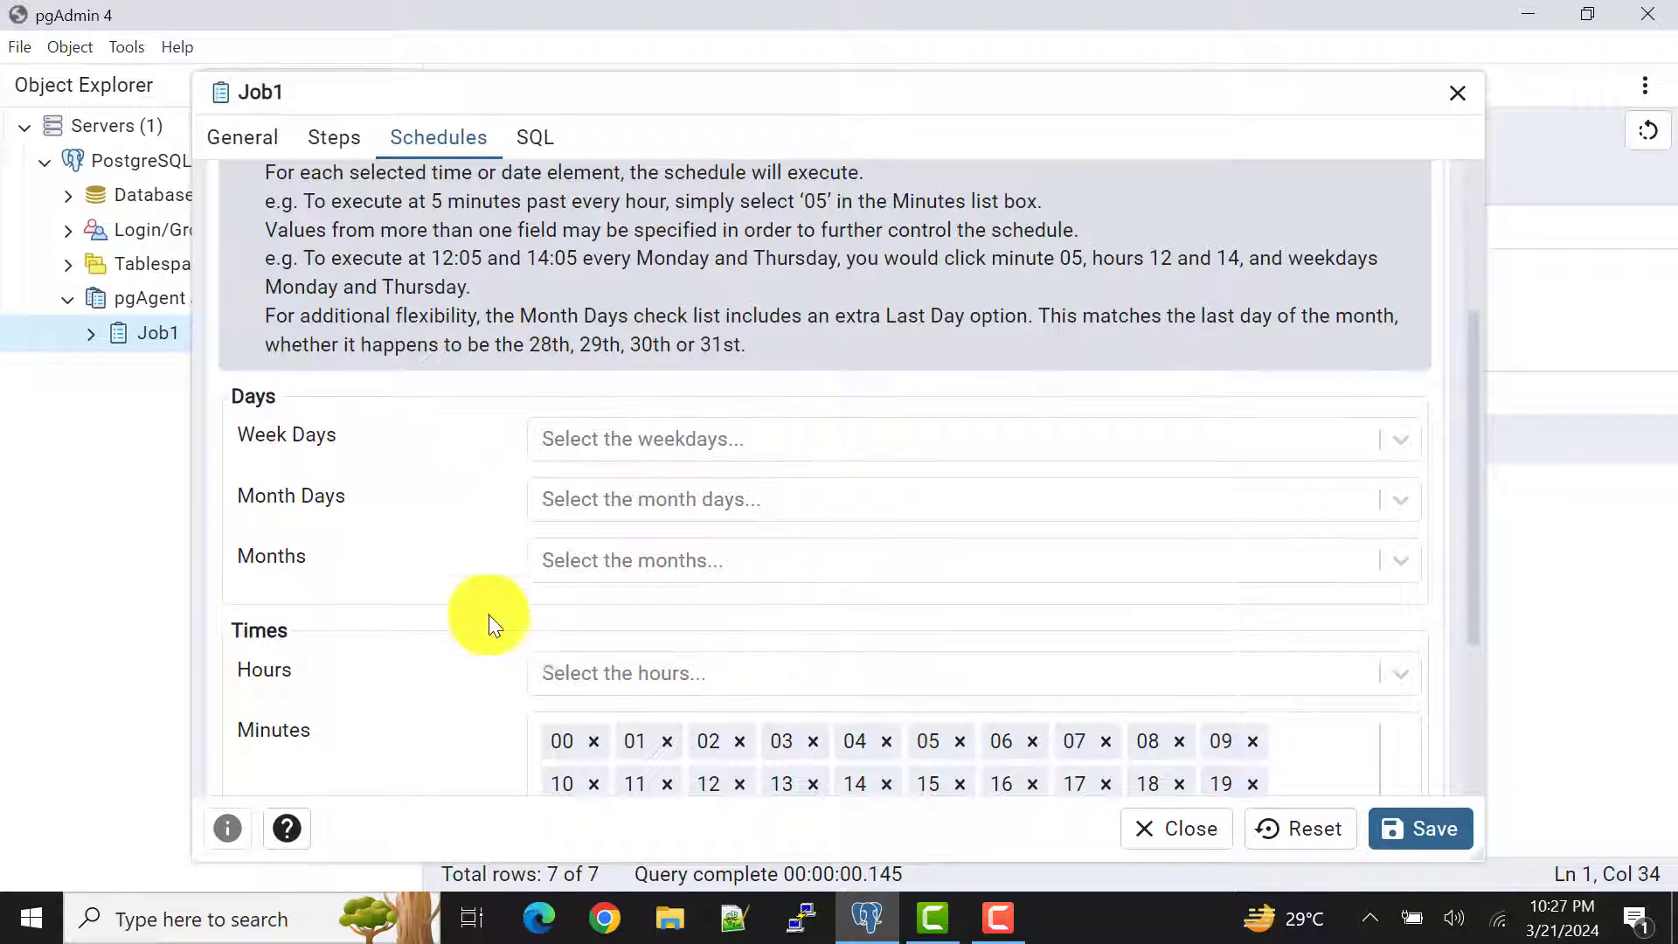
pyautogui.scroll(-2, 556, 597)
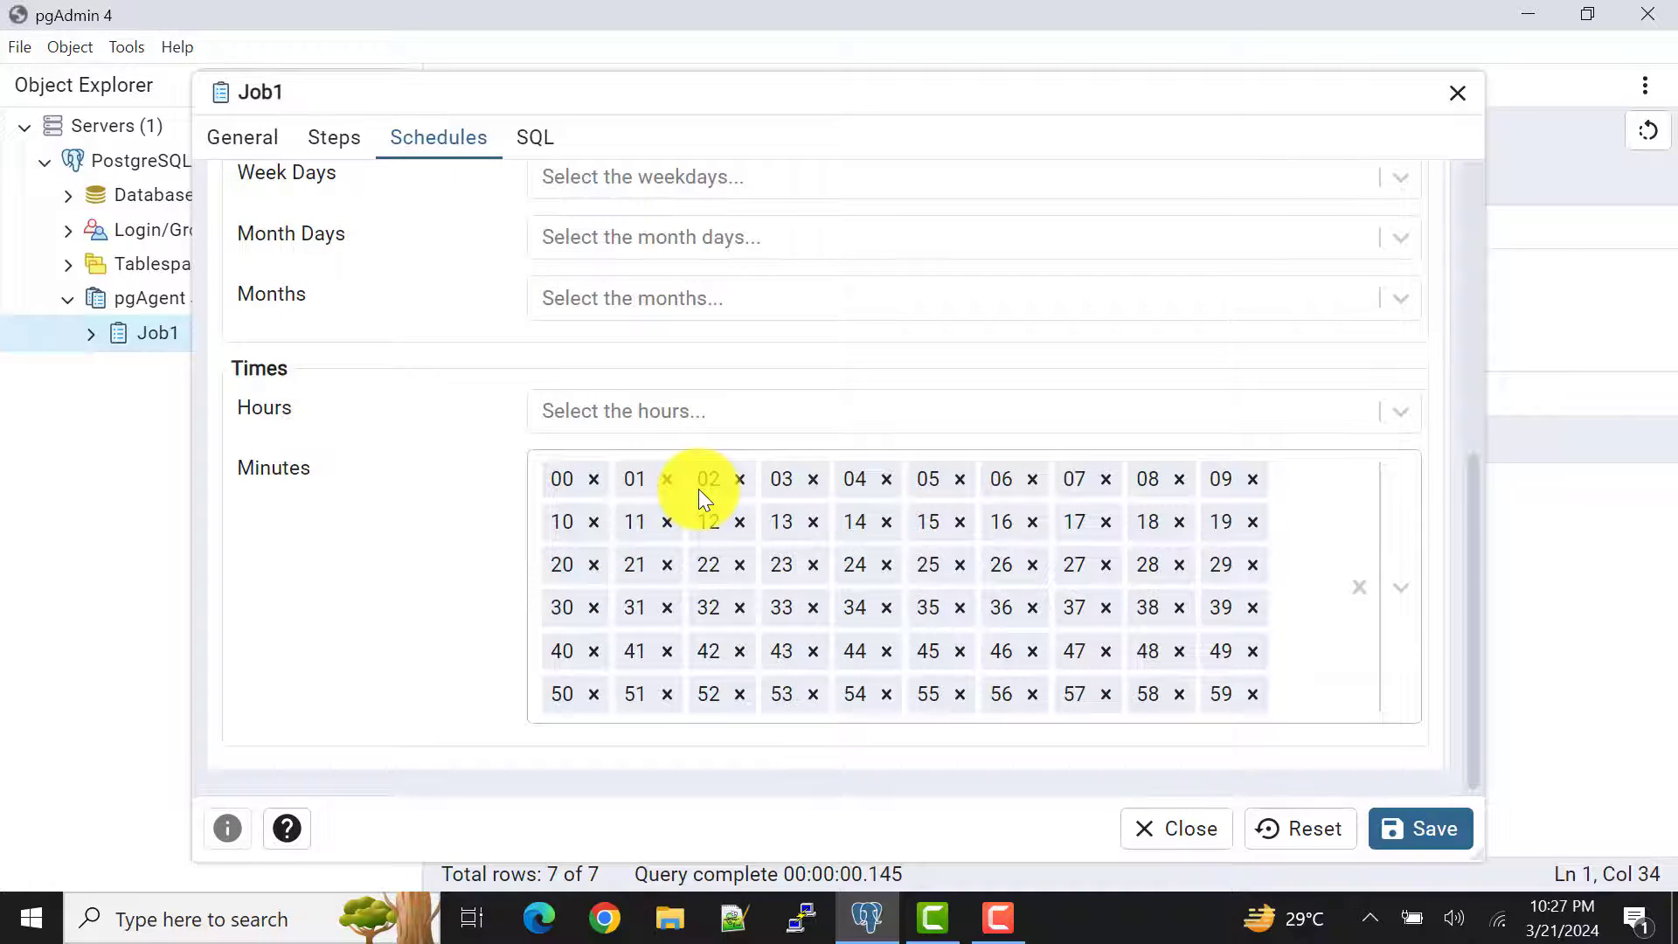
pyautogui.scroll(4, 698, 489)
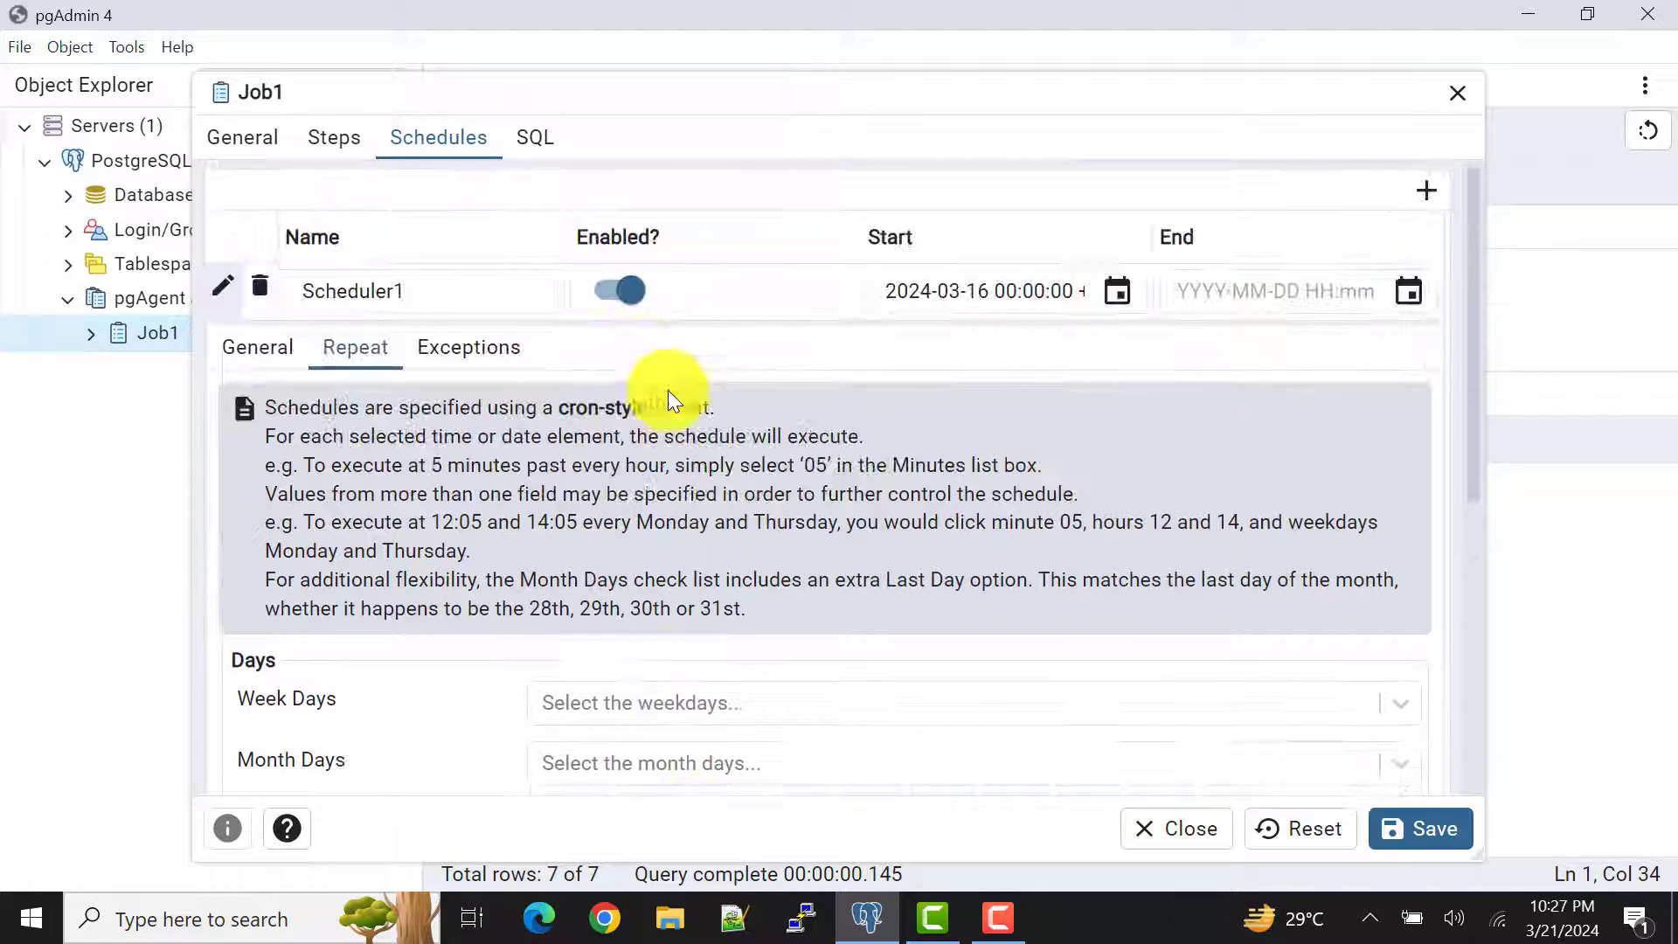
pyautogui.click(610, 292)
pyautogui.click(1417, 827)
pyautogui.click(712, 256)
# Step: Rerun the query, then delete the stray semicolon so Step1 reads values (now());
pyautogui.click(771, 268)
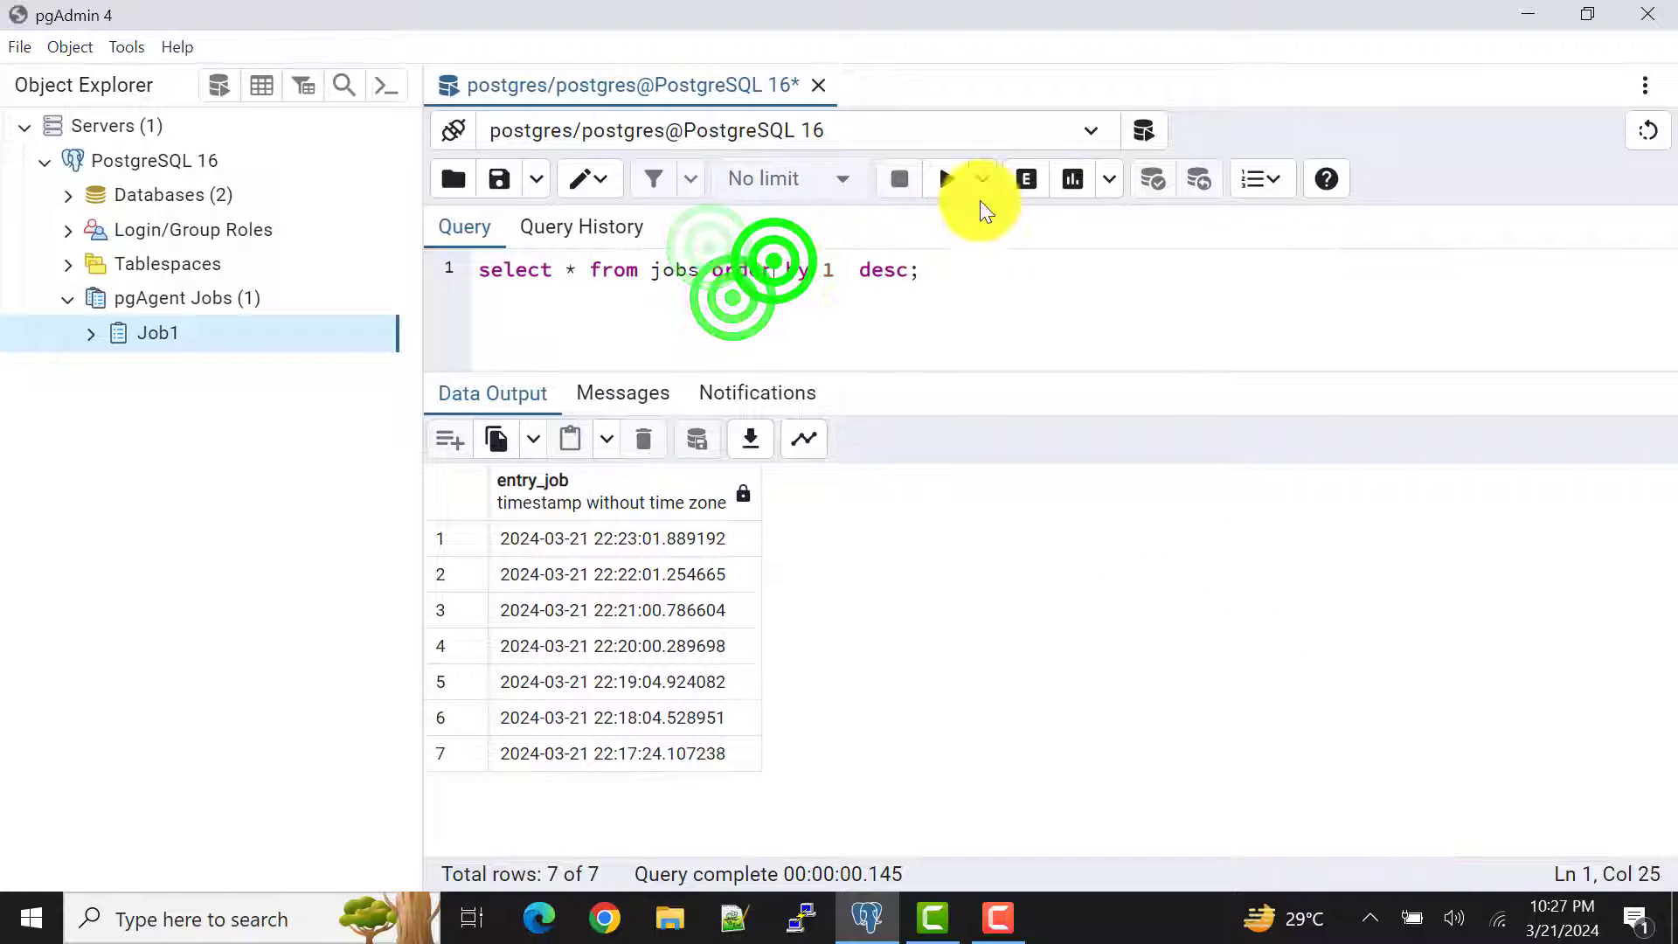
pyautogui.click(947, 178)
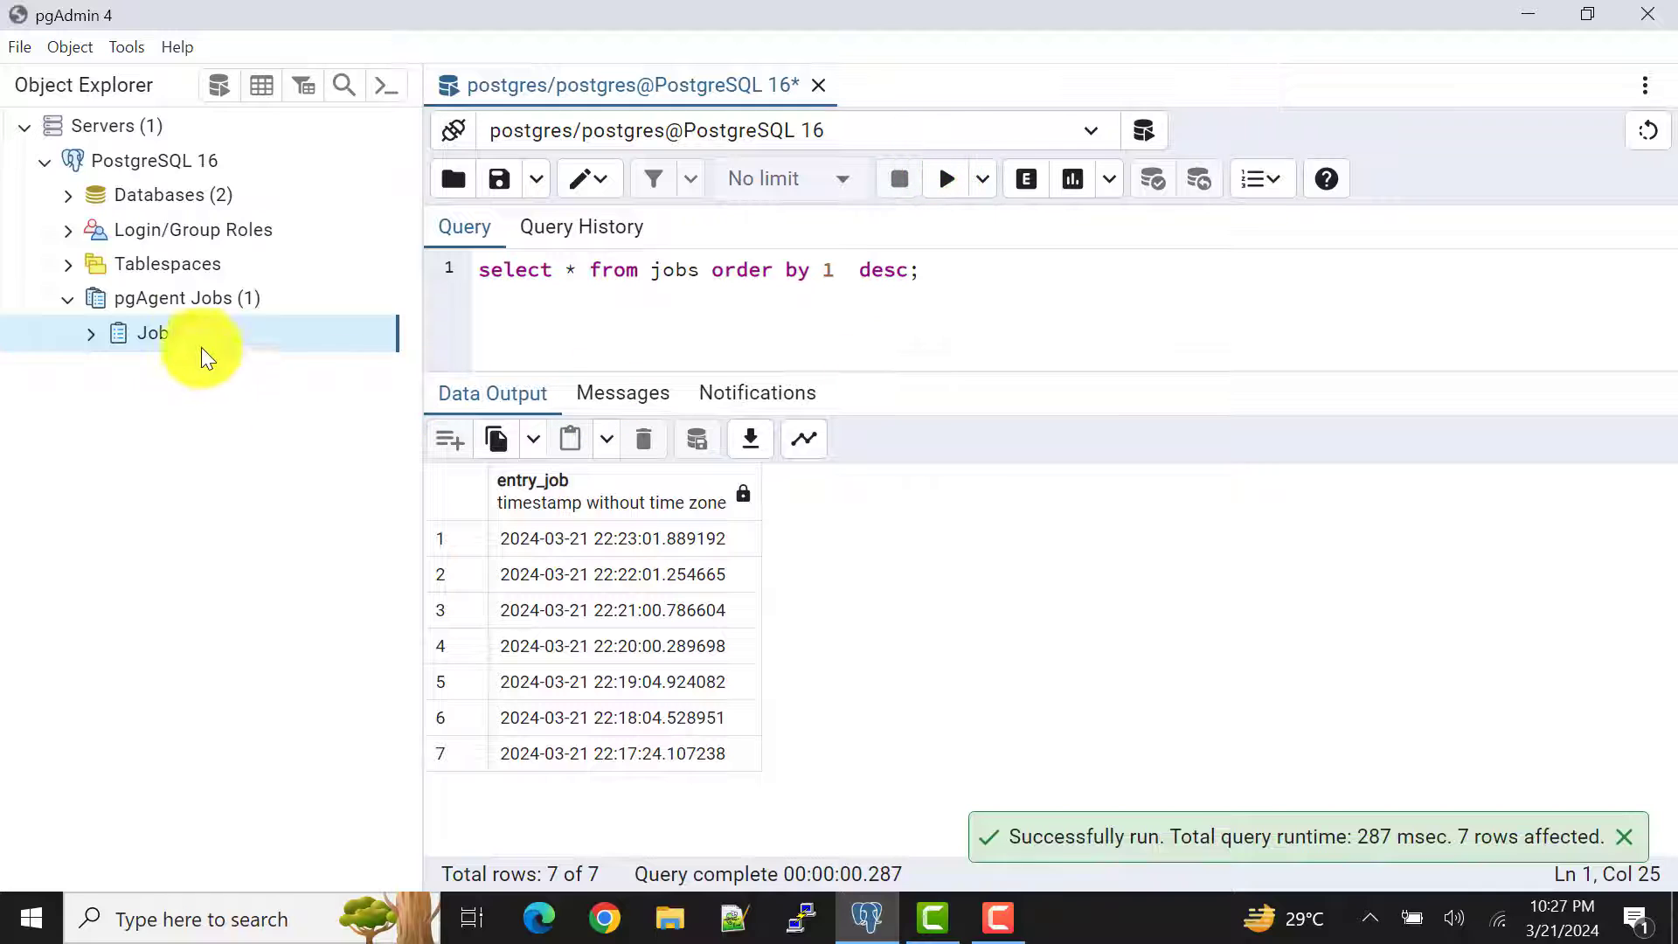
pyautogui.rightClick(196, 343)
pyautogui.click(303, 548)
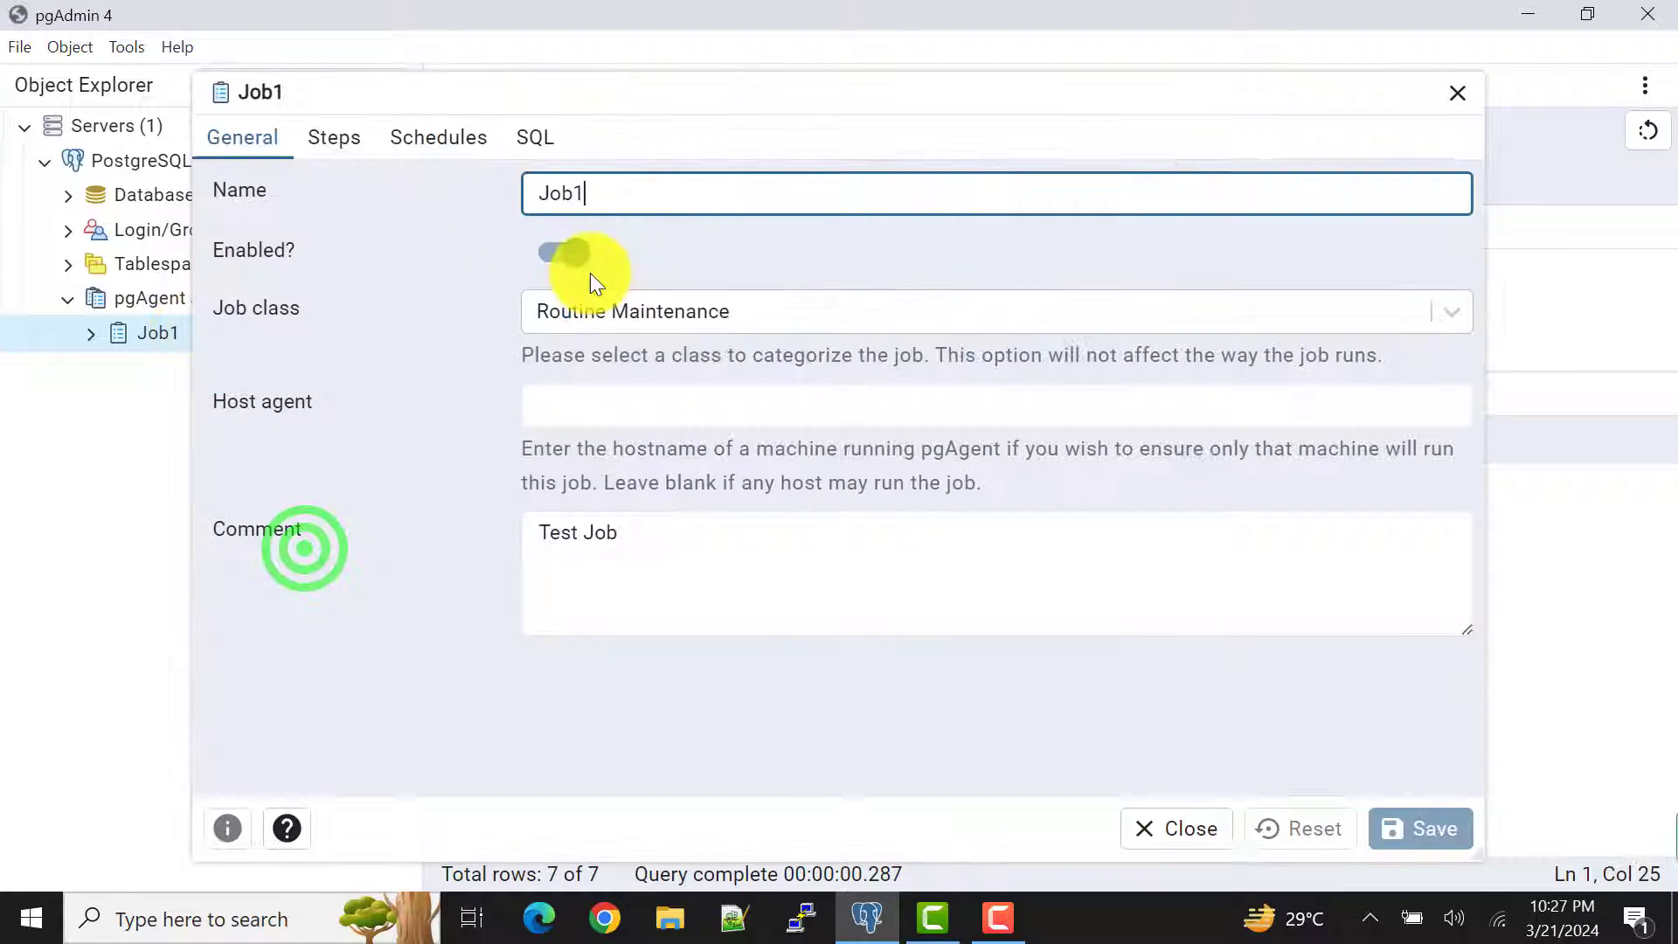
pyautogui.click(333, 137)
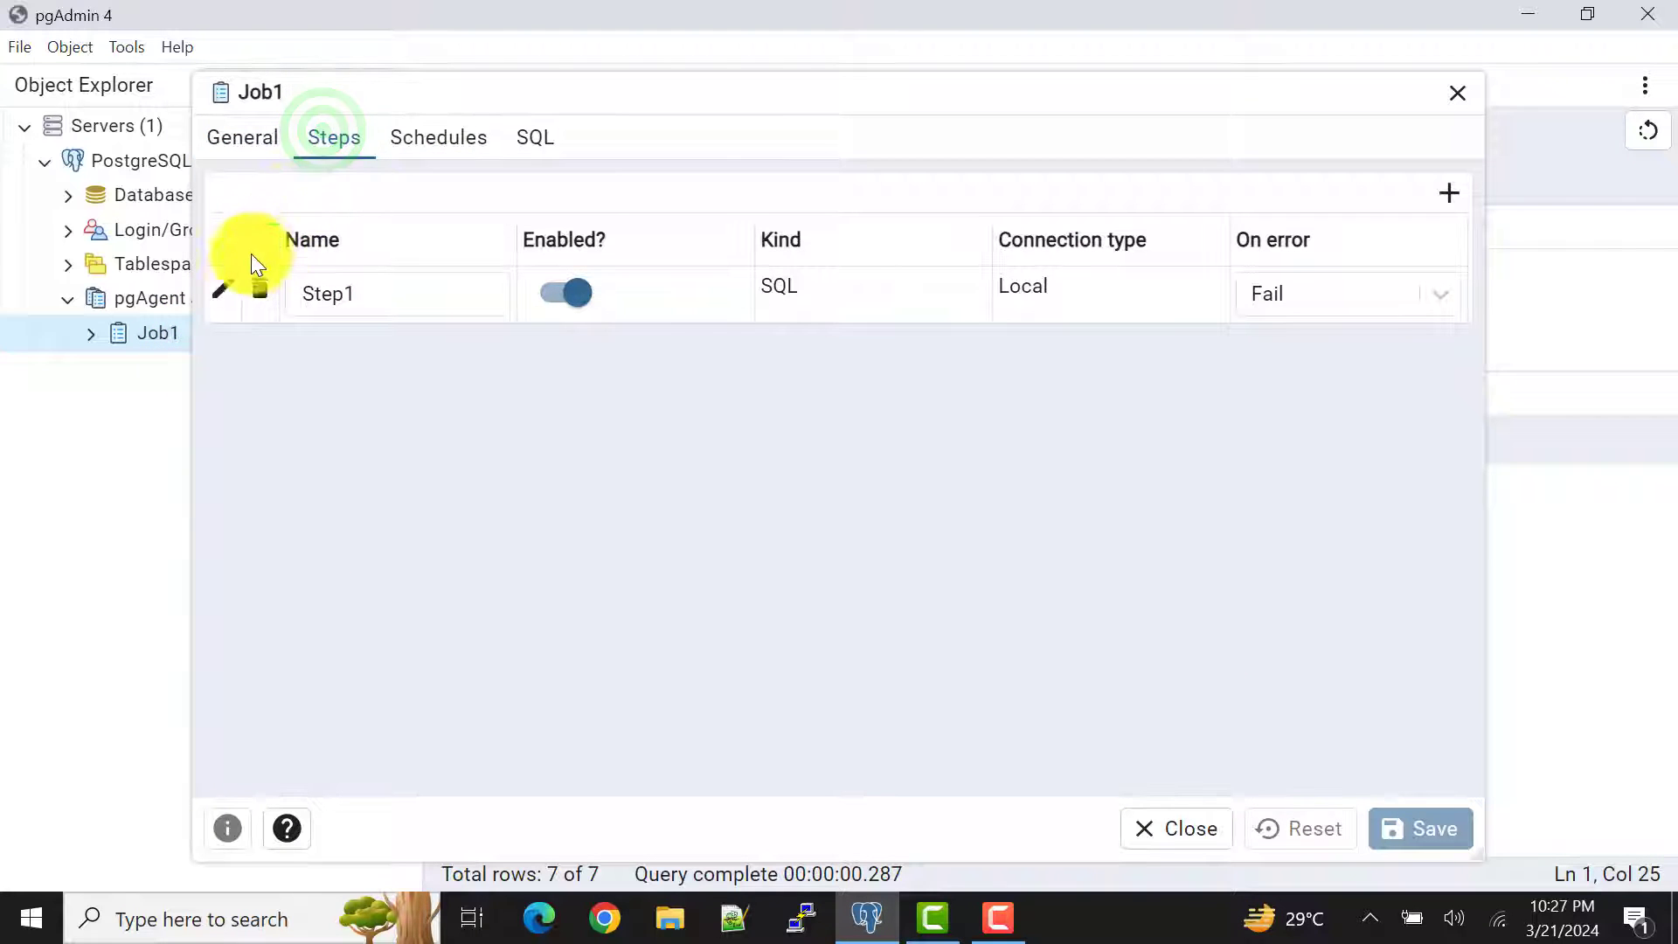
pyautogui.click(222, 291)
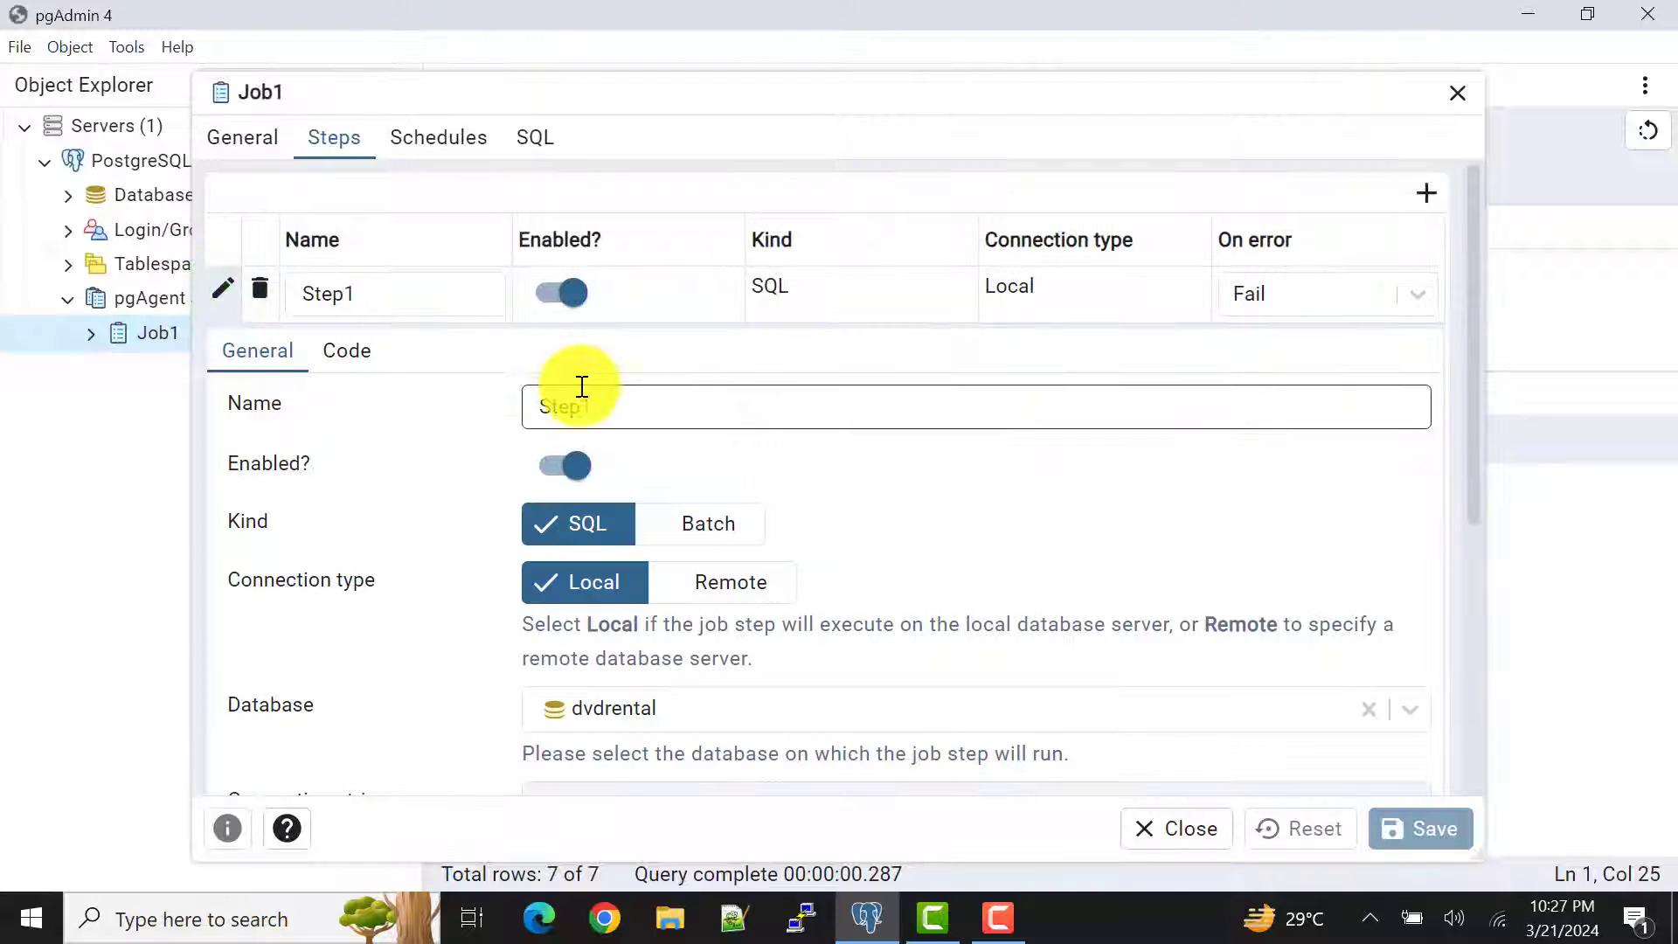
pyautogui.click(346, 351)
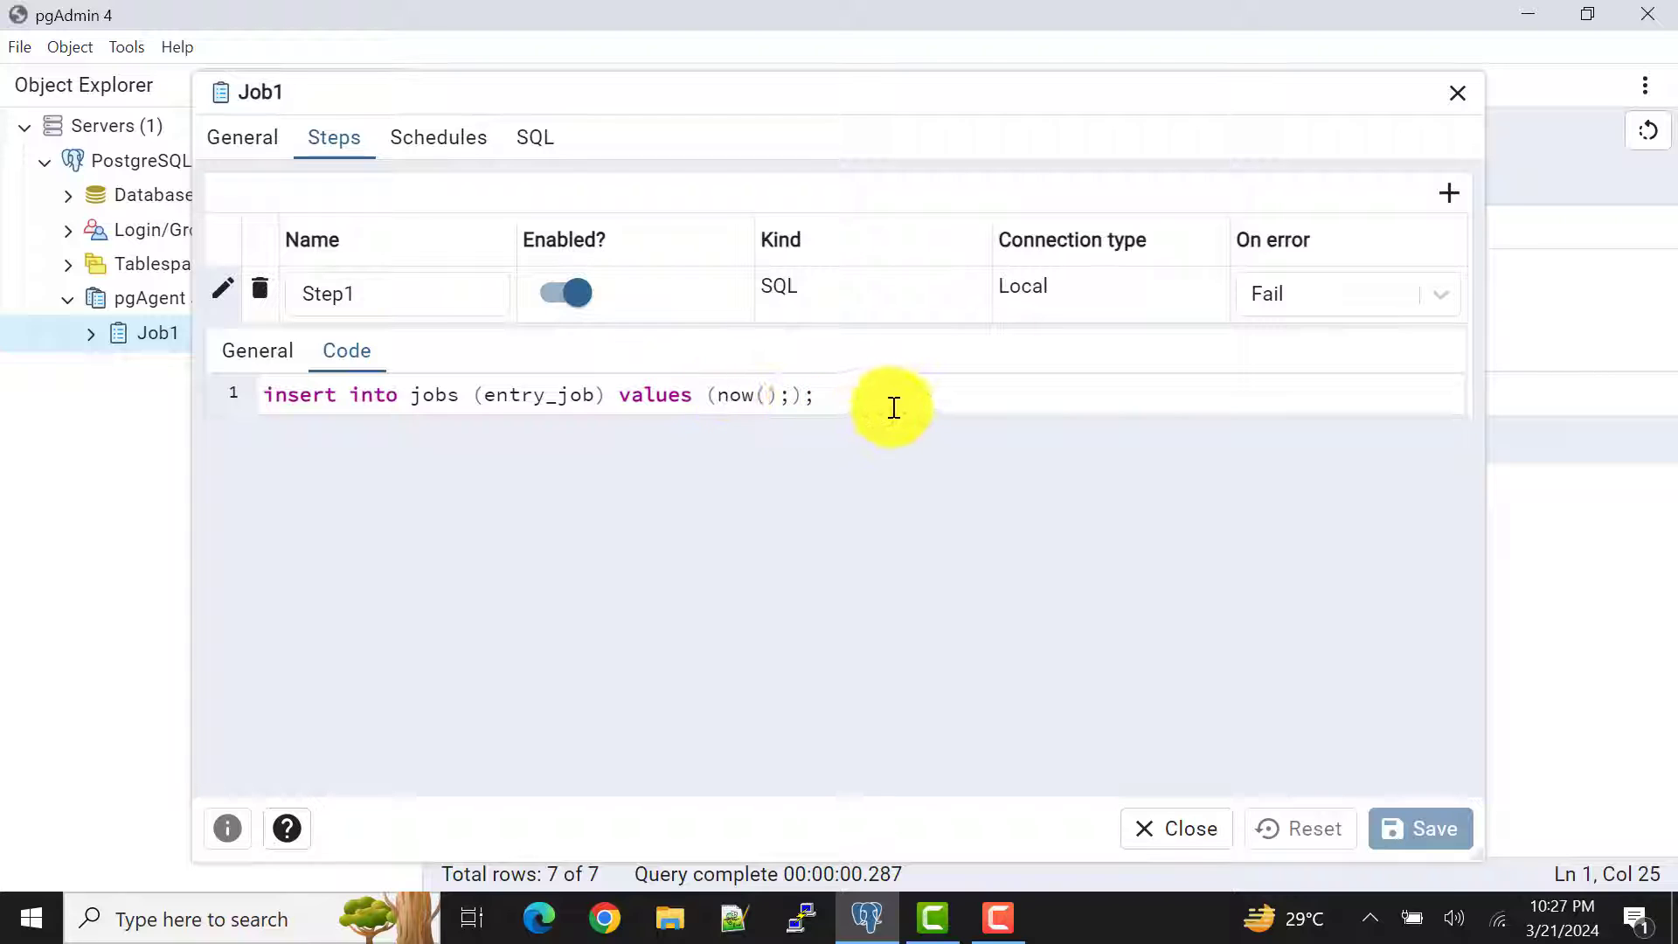
pyautogui.click(794, 395)
pyautogui.press('BackSpace')
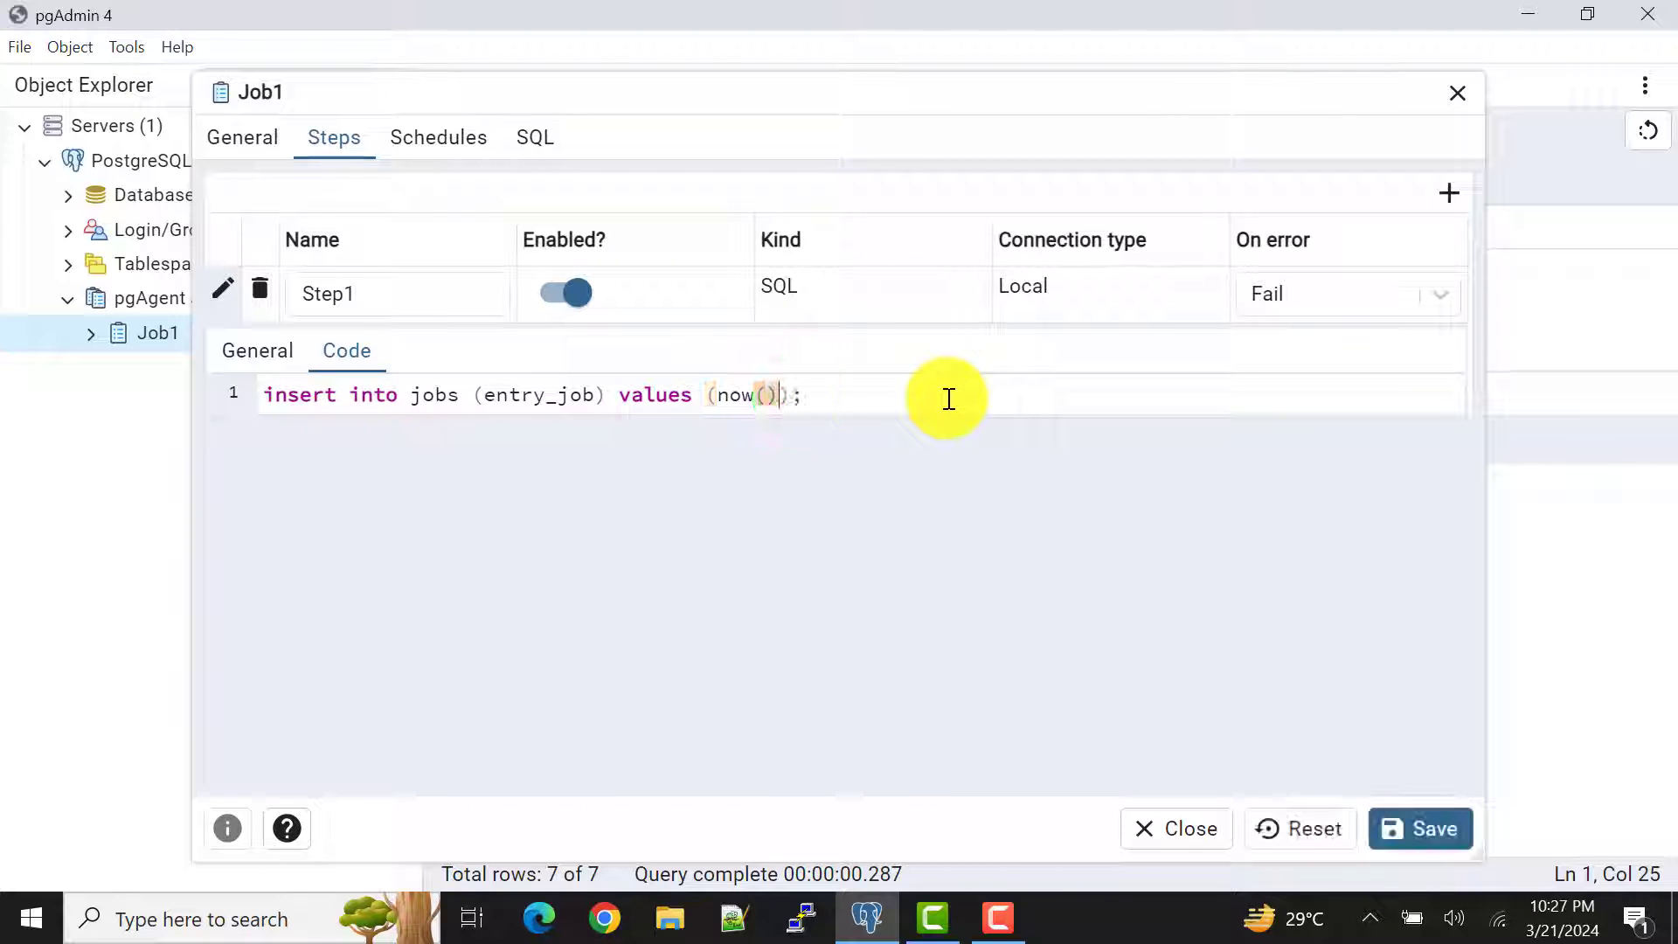
# Step: Save the corrected step, run Job1 now, and rerun the jobs query twice, still seven rows
pyautogui.click(1429, 829)
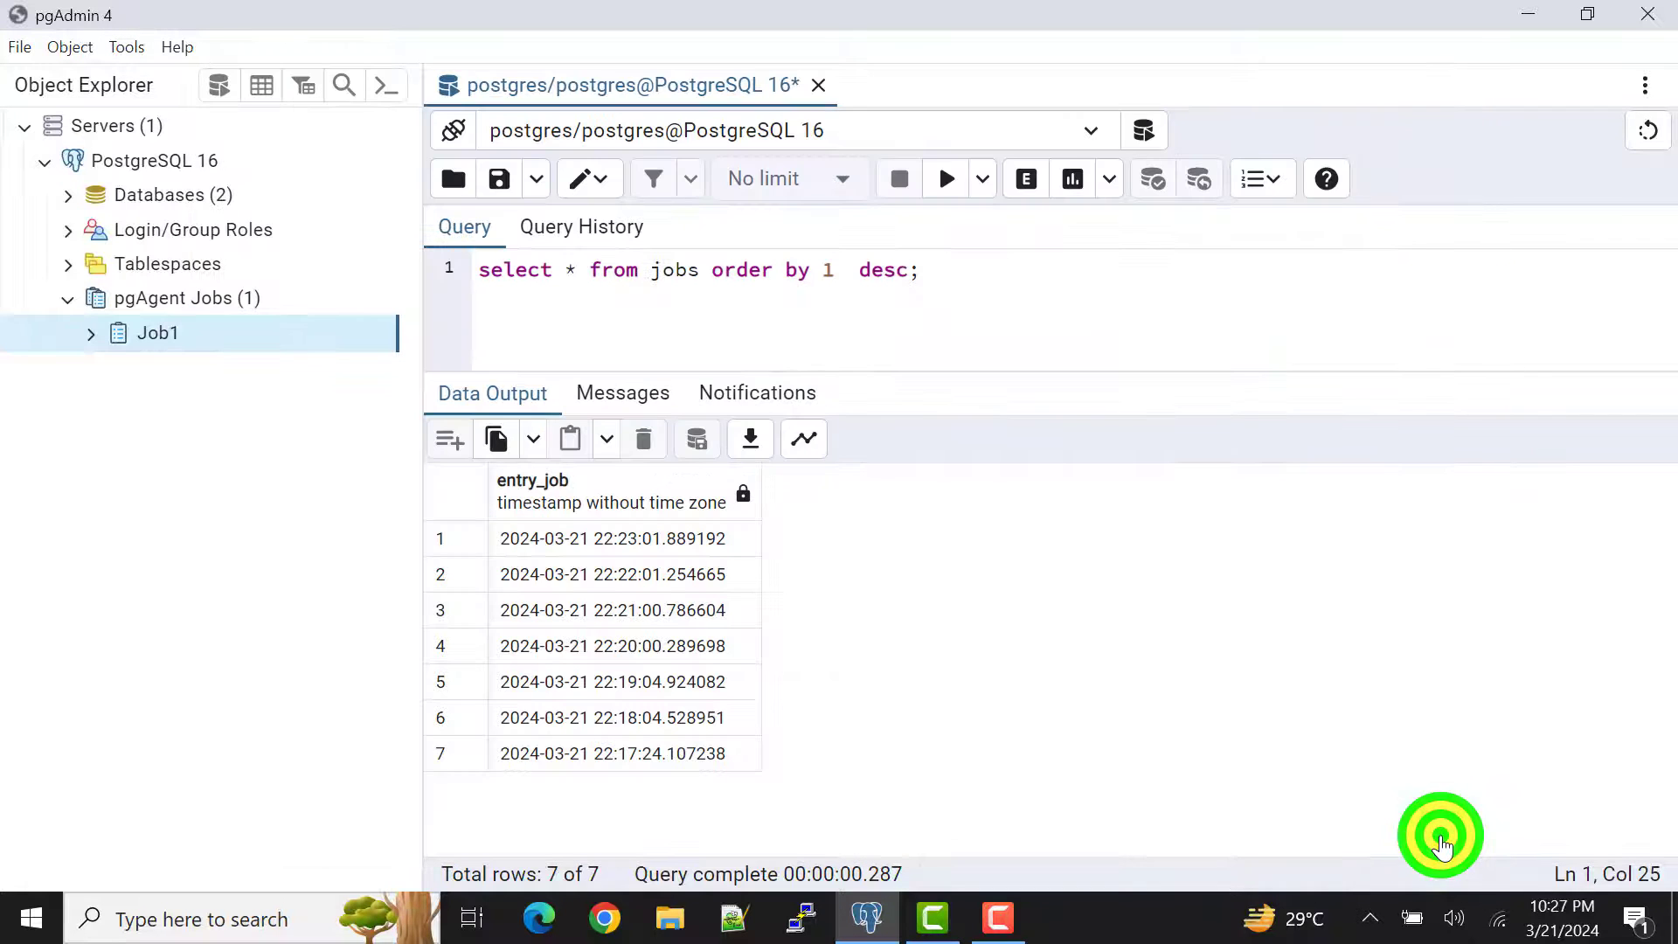
pyautogui.click(736, 270)
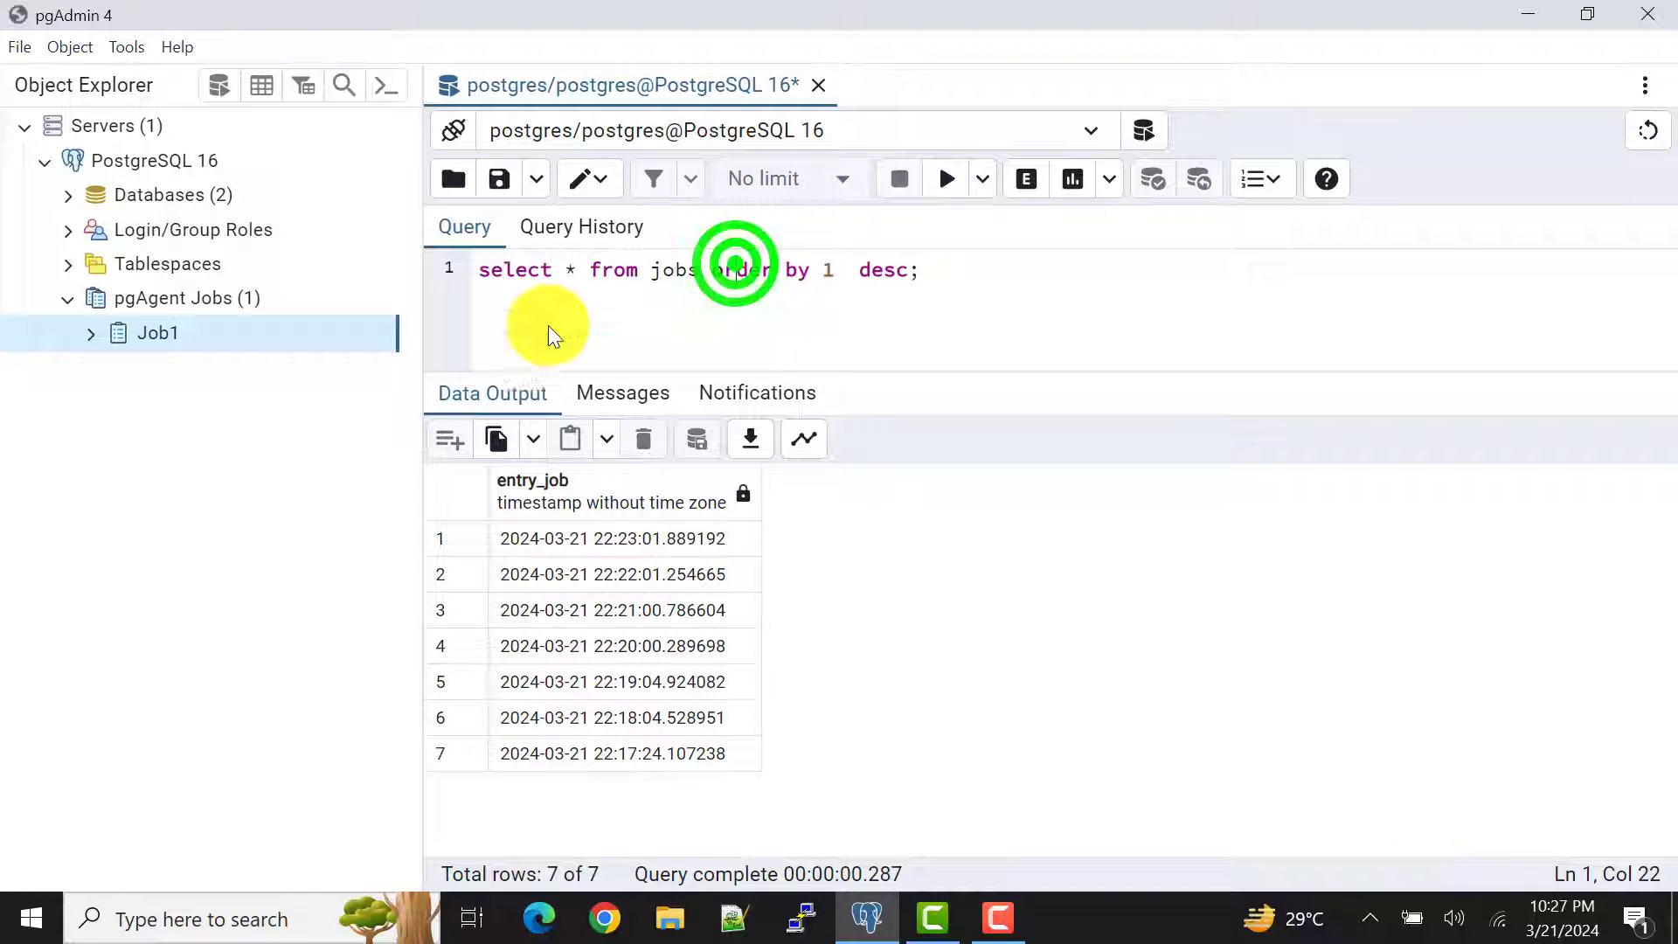
pyautogui.rightClick(239, 336)
pyautogui.click(268, 514)
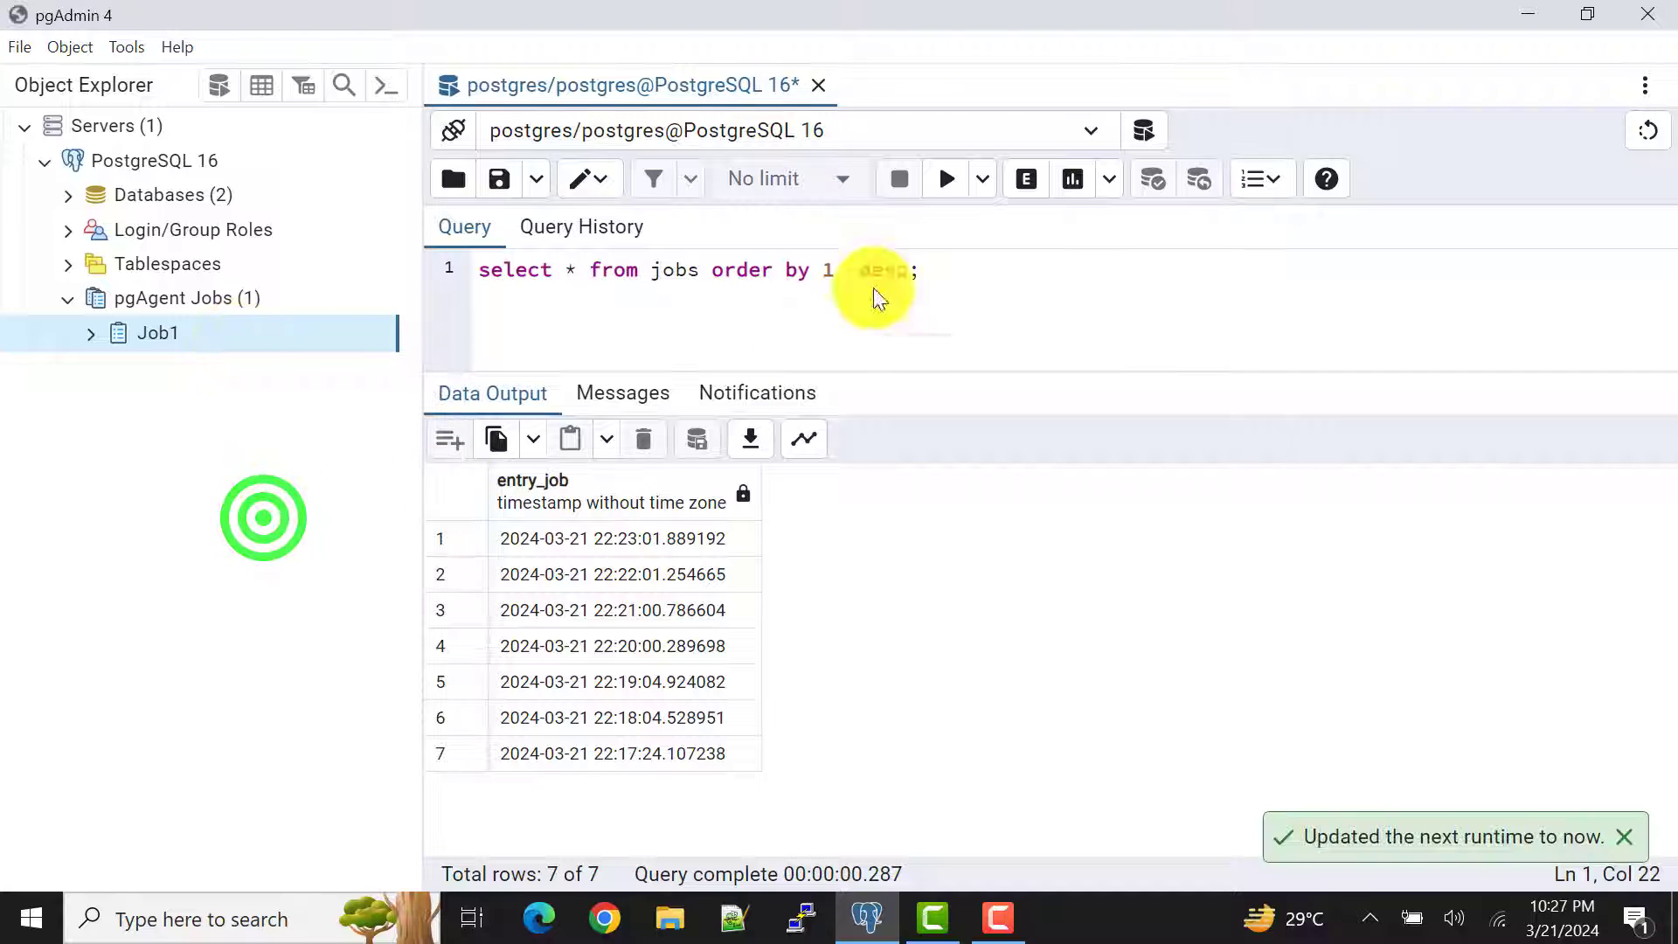
pyautogui.click(956, 179)
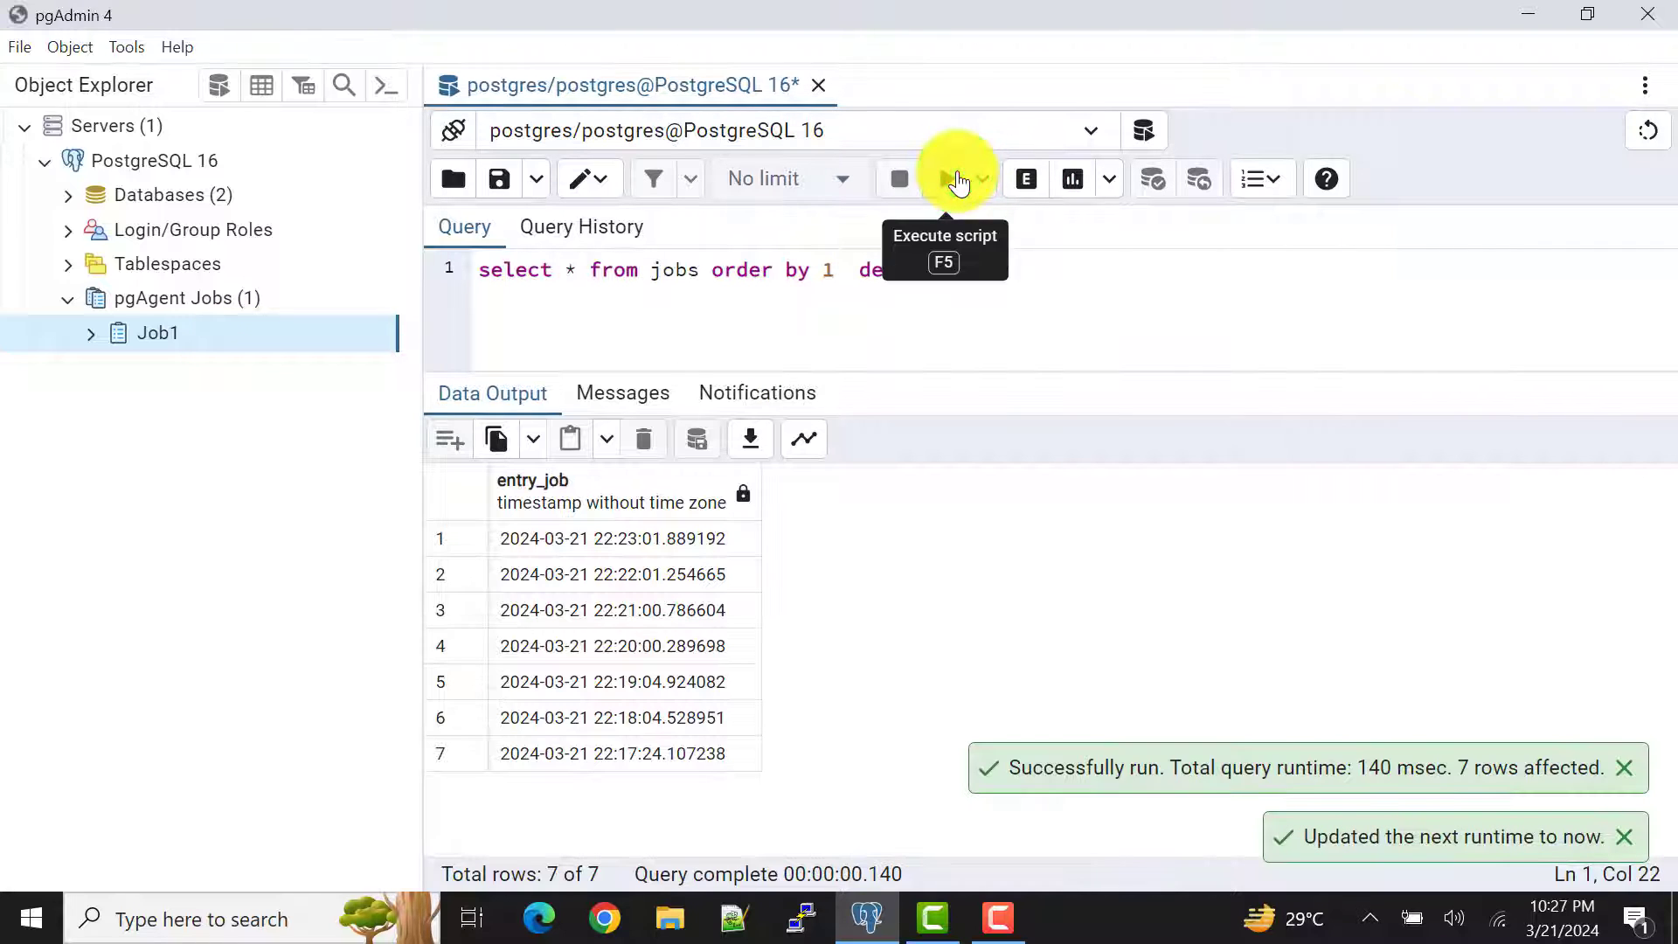
pyautogui.click(704, 268)
pyautogui.click(945, 190)
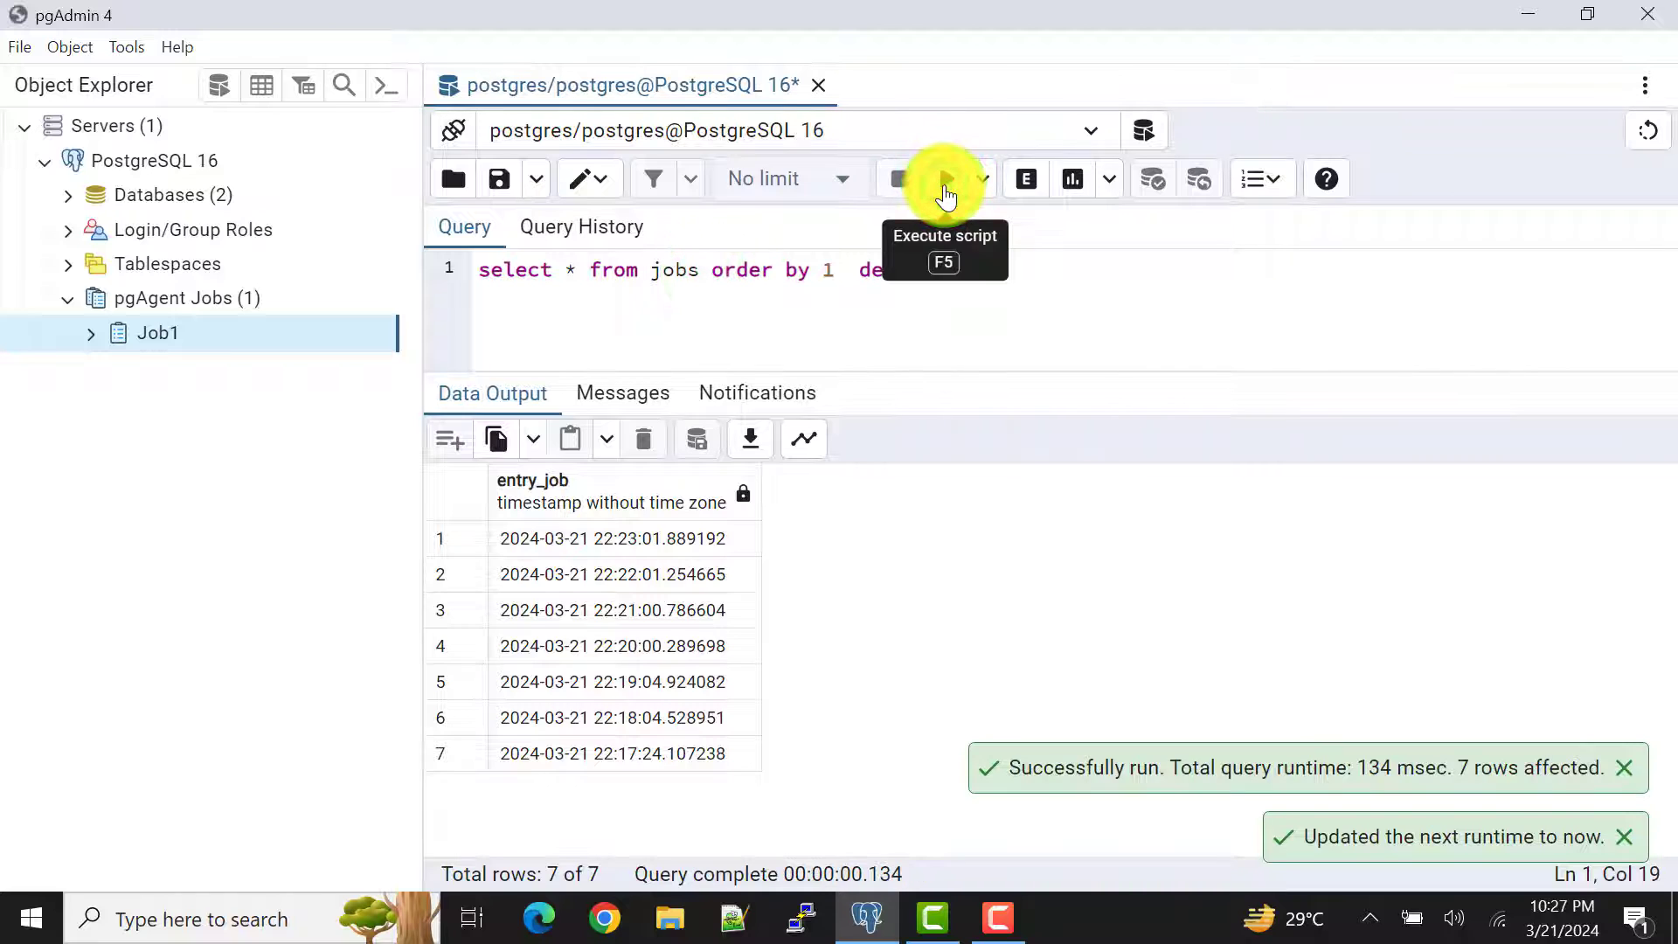
pyautogui.click(946, 190)
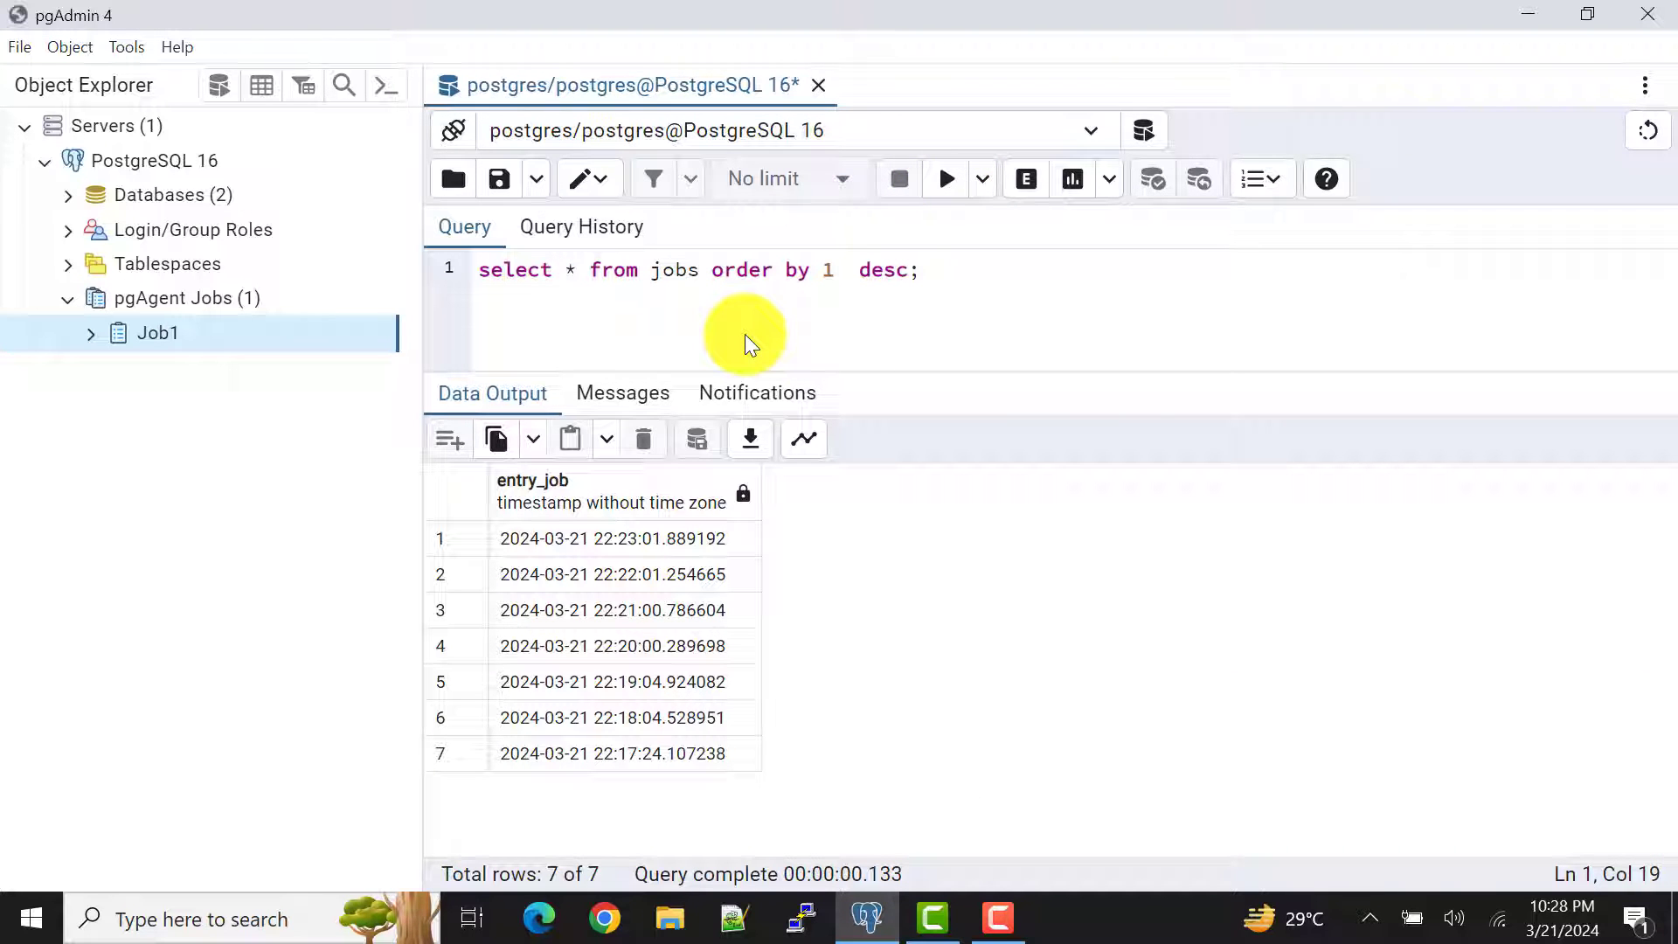
# Step: Review Job1's Steps tab in Properties and close without changes
pyautogui.rightClick(171, 333)
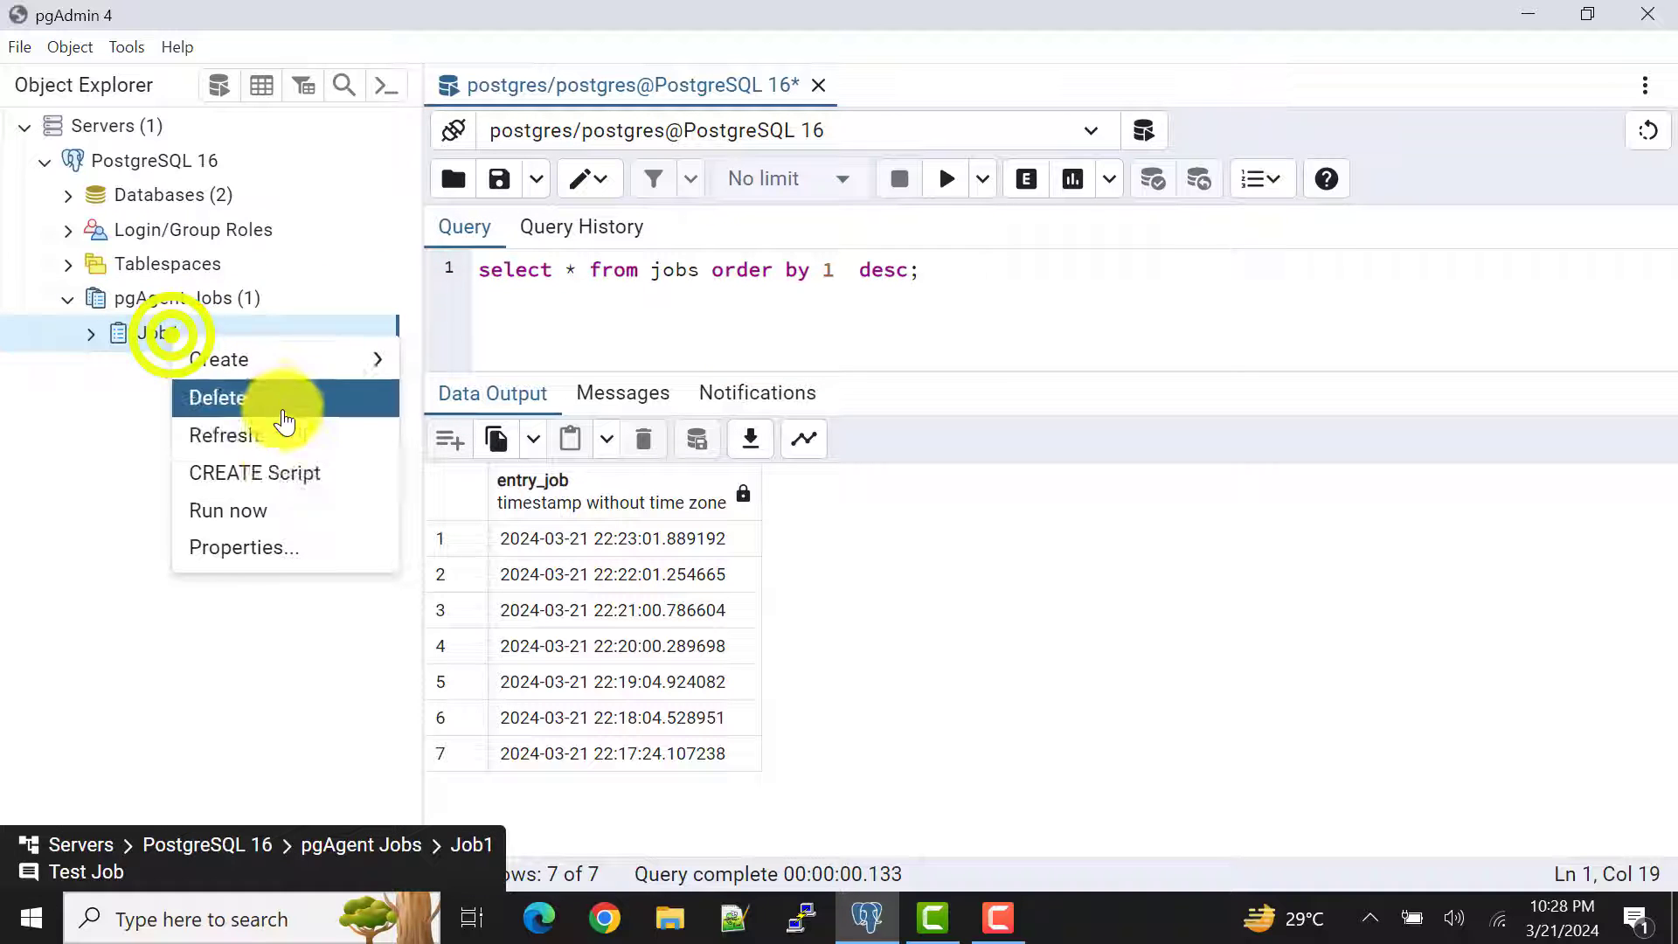
pyautogui.click(244, 547)
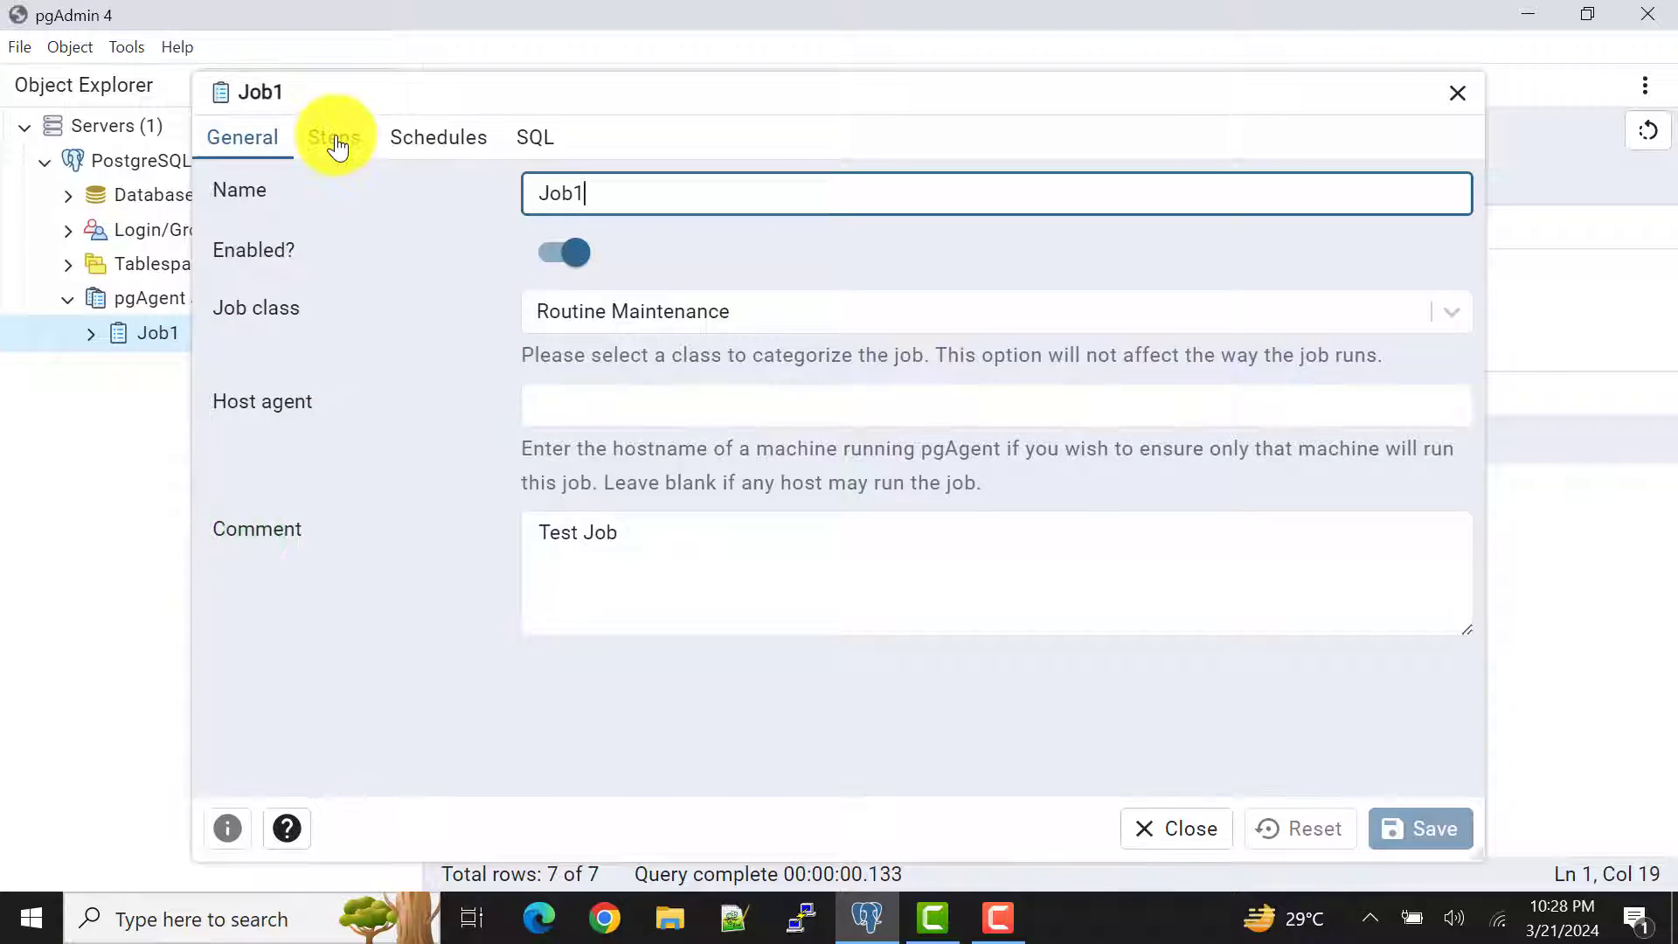
pyautogui.click(334, 137)
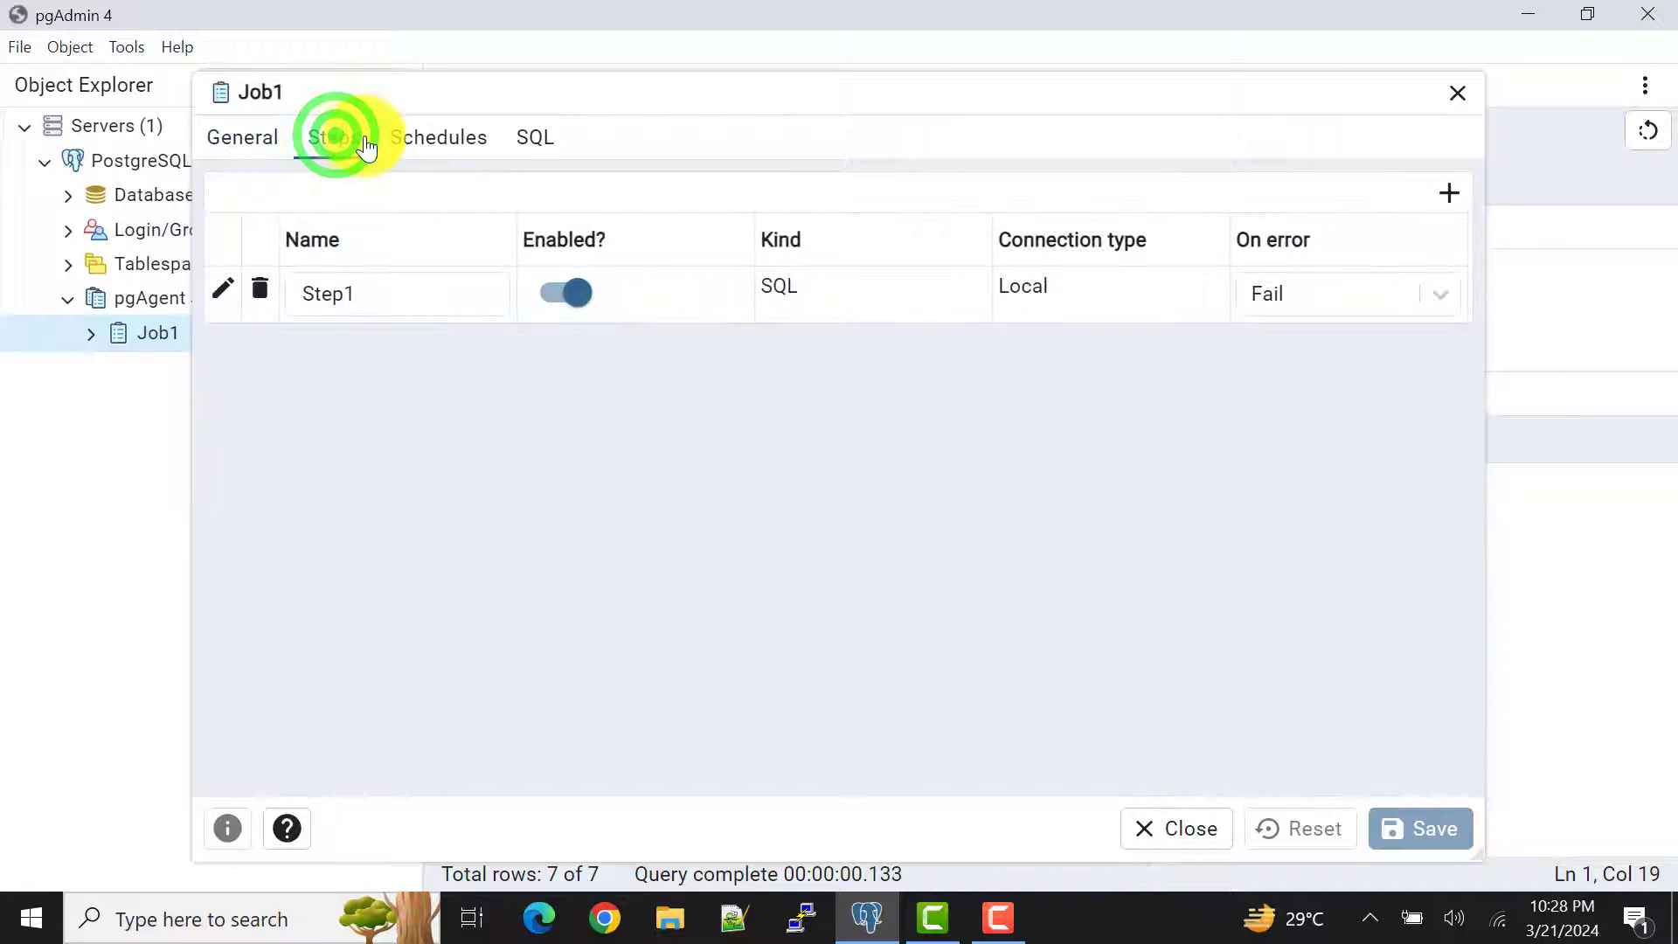
pyautogui.click(1176, 819)
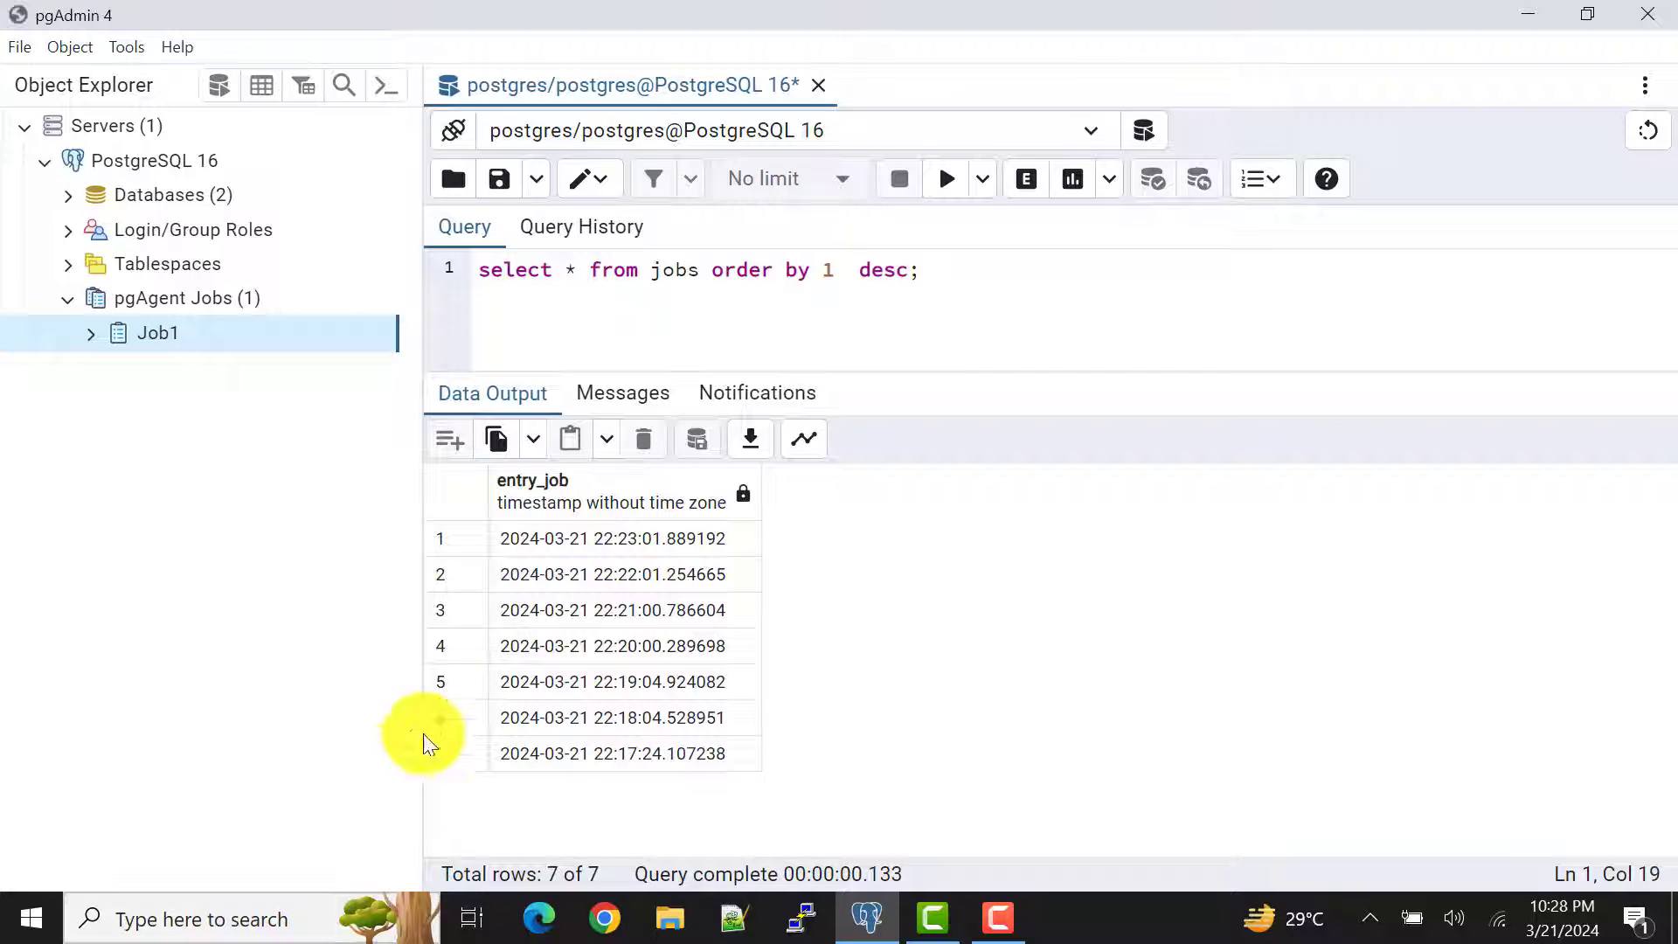
# Step: Select the PostgreSQL 16 server, then bring up the Windows Services console
pyautogui.click(193, 184)
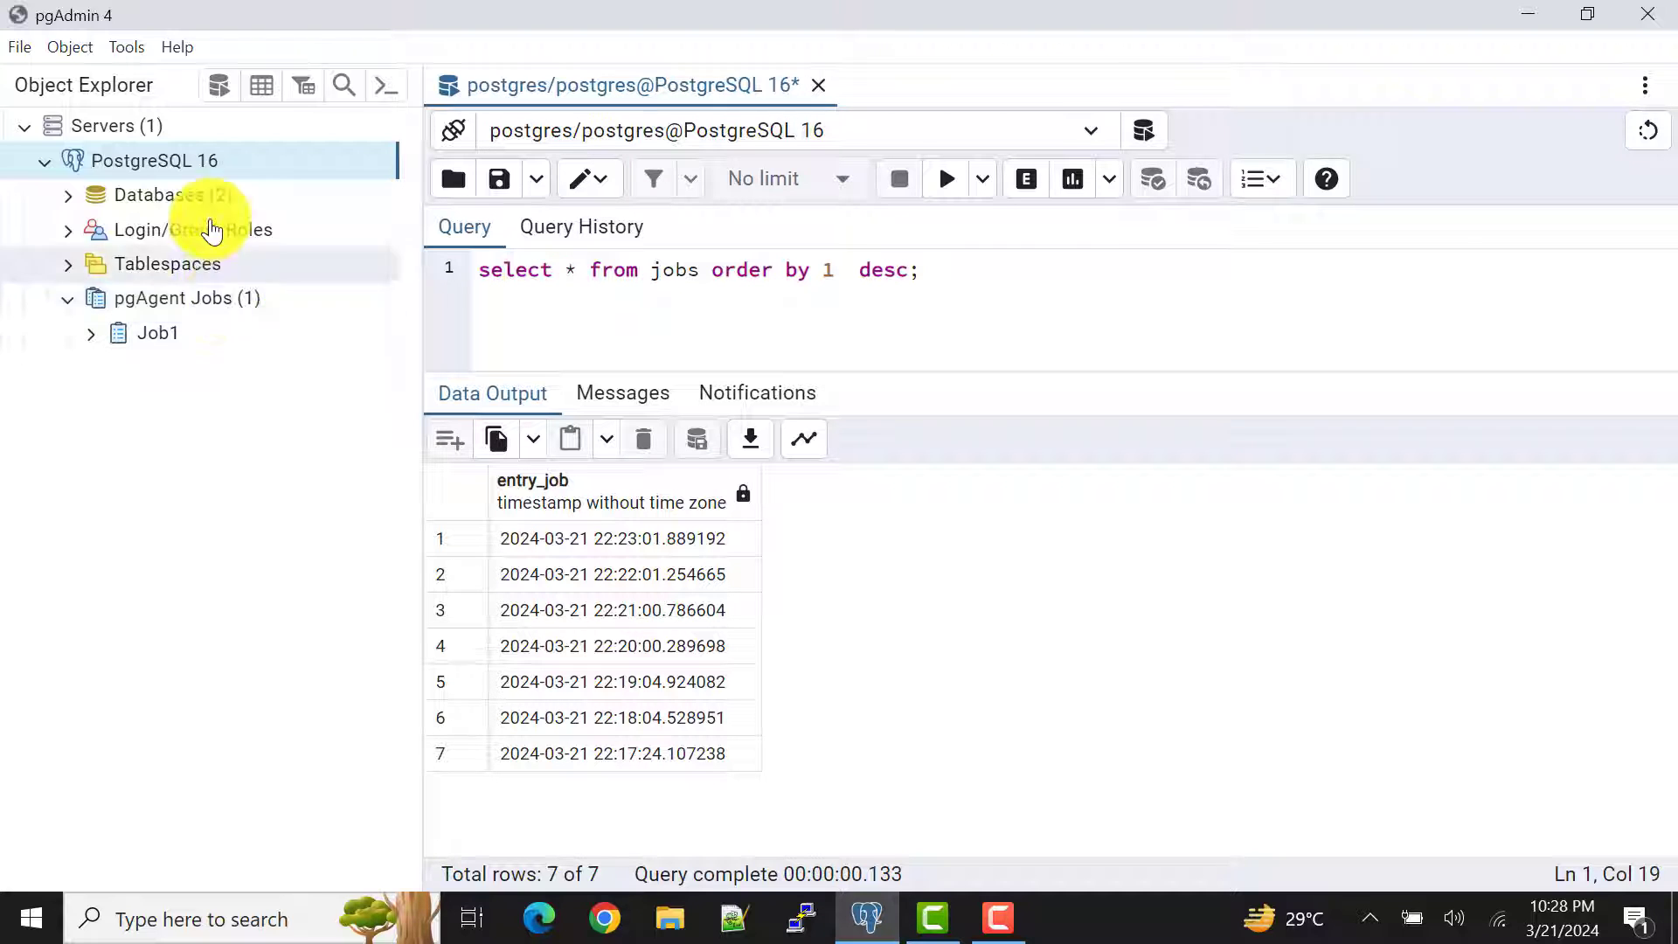
pyautogui.click(196, 167)
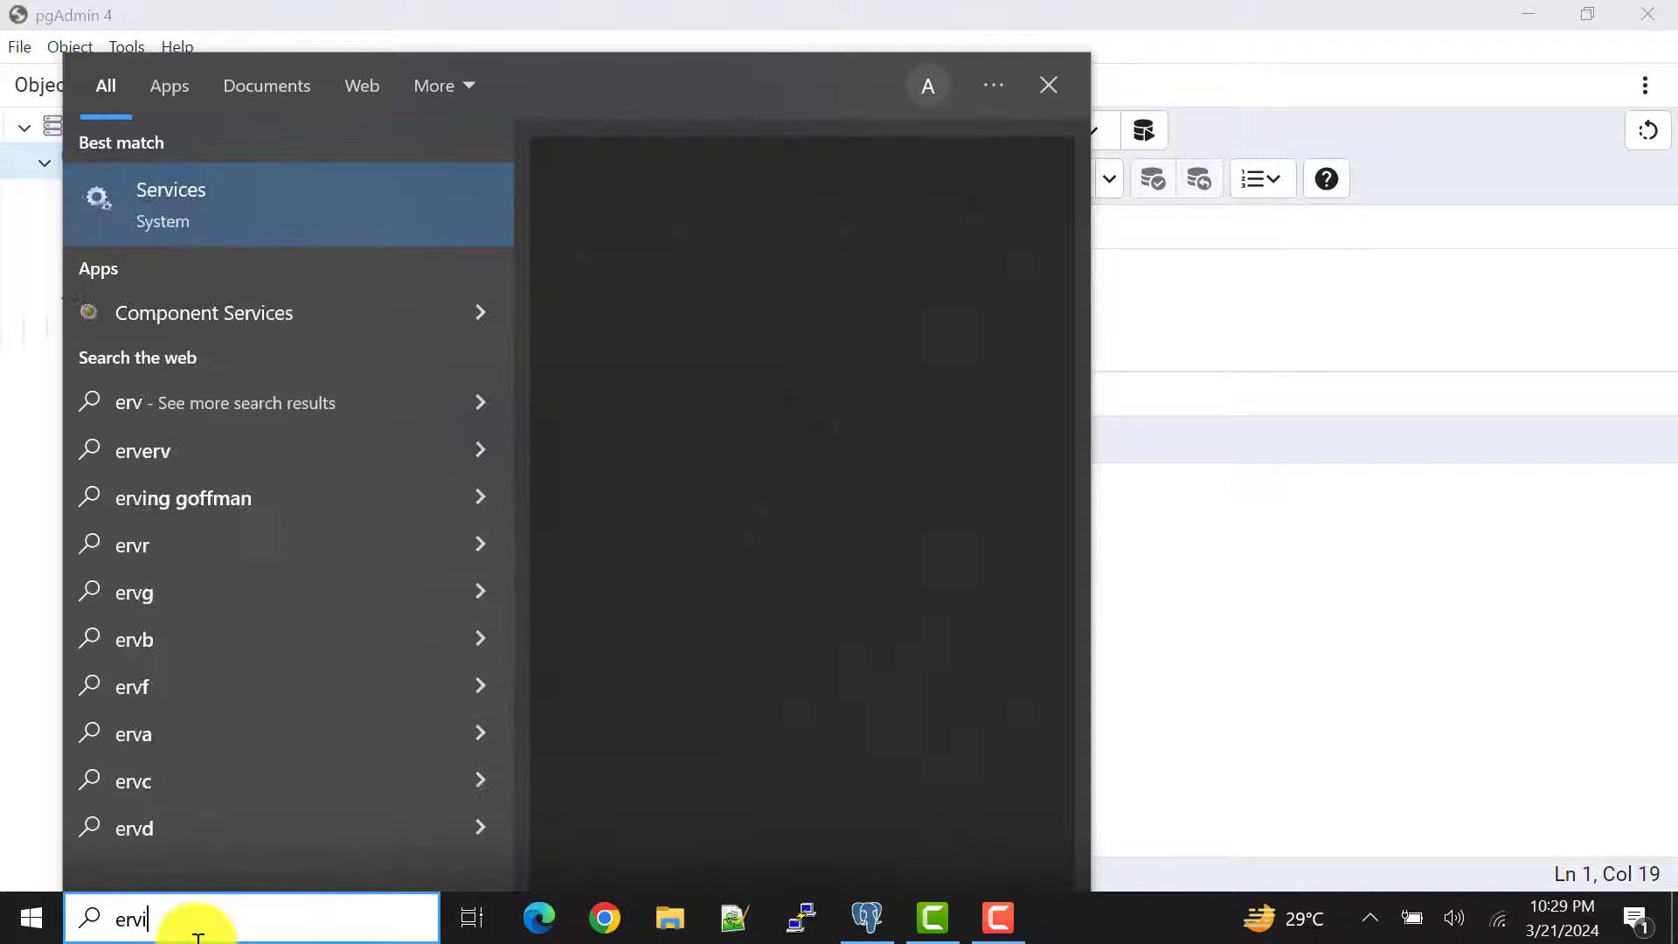
pyautogui.write('i')
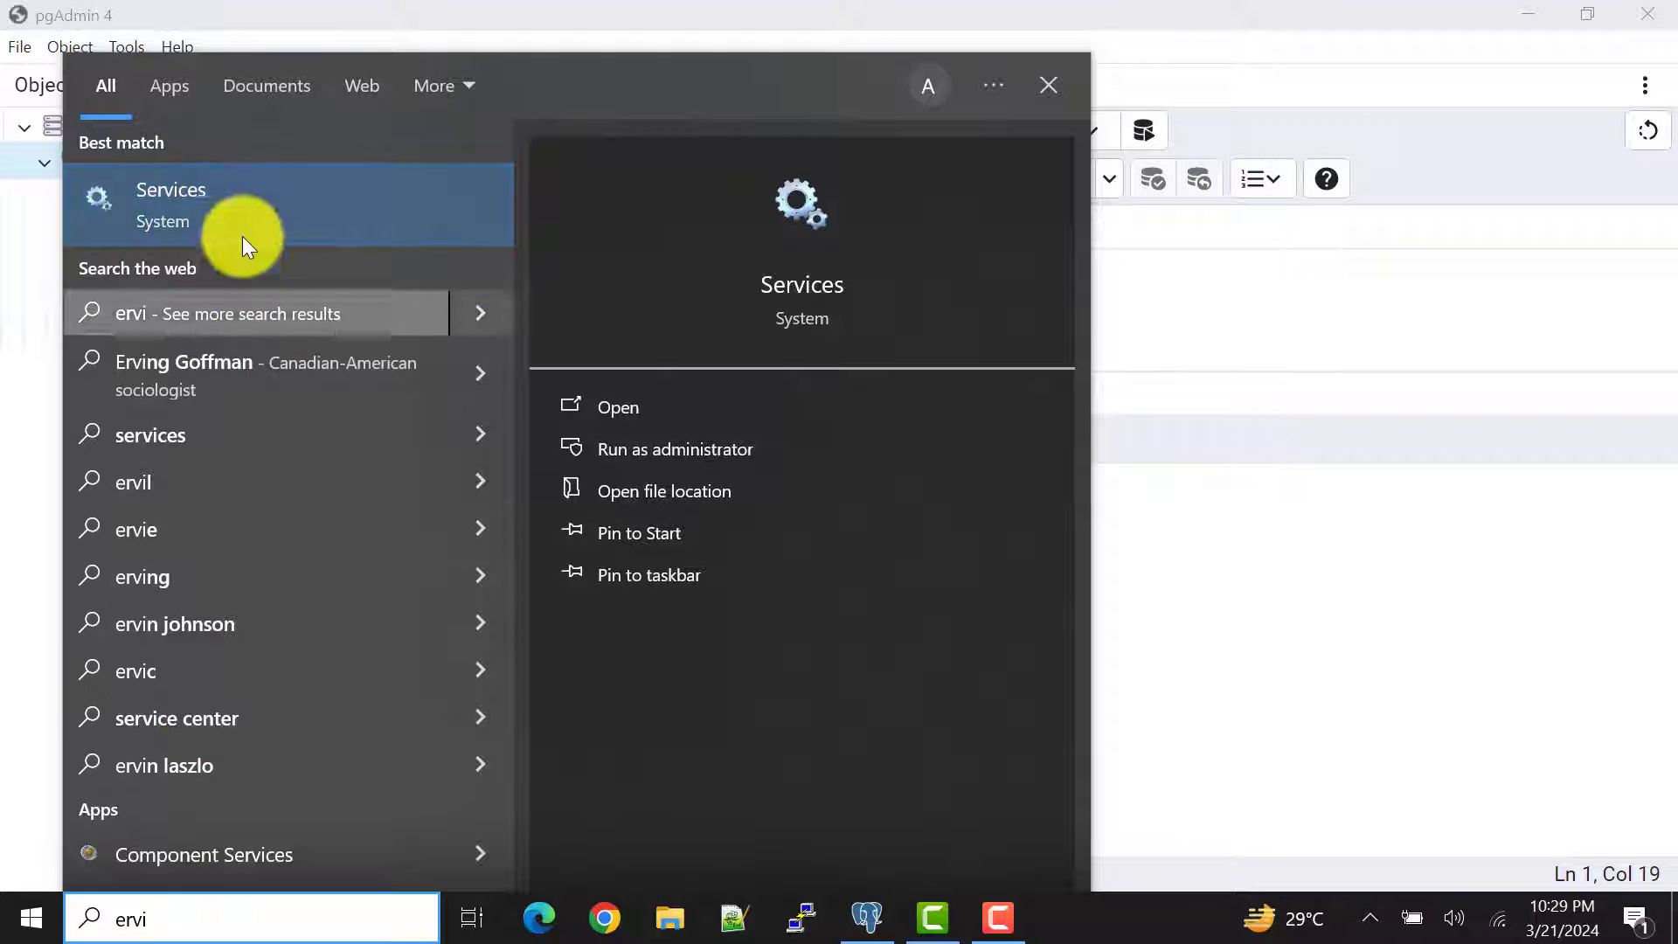
pyautogui.click(226, 208)
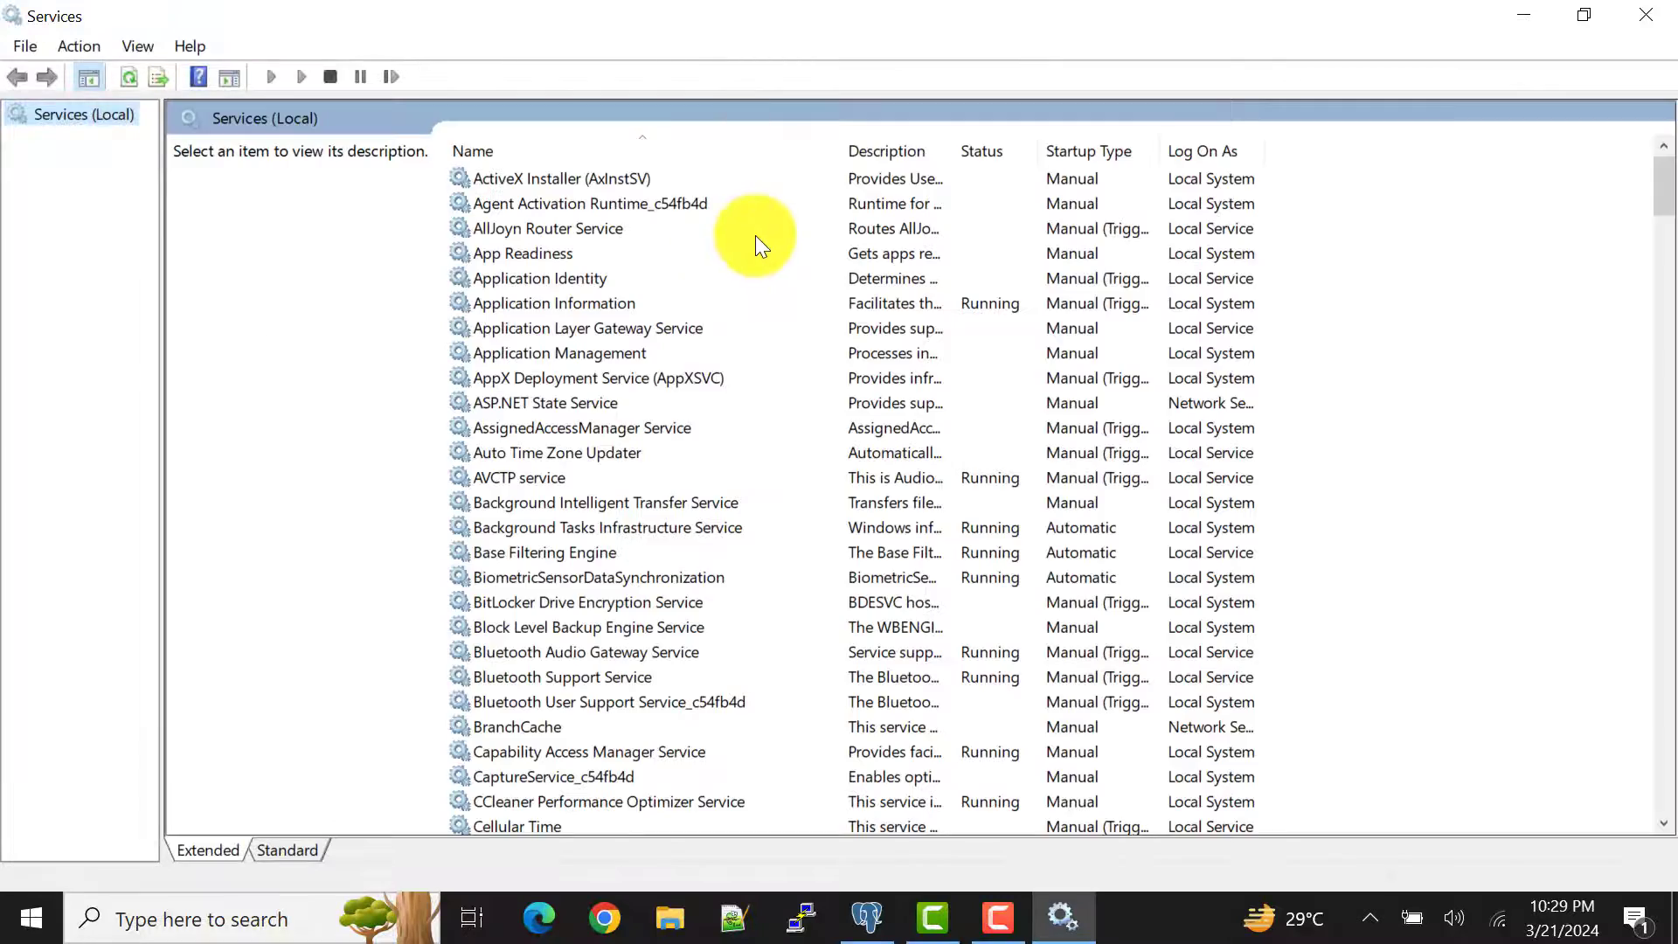
pyautogui.scroll(-6, 649, 409)
pyautogui.scroll(-6, 647, 408)
pyautogui.scroll(-6, 649, 408)
pyautogui.scroll(-6, 647, 408)
pyautogui.scroll(-8, 647, 408)
pyautogui.scroll(-6, 647, 408)
pyautogui.scroll(-1, 648, 409)
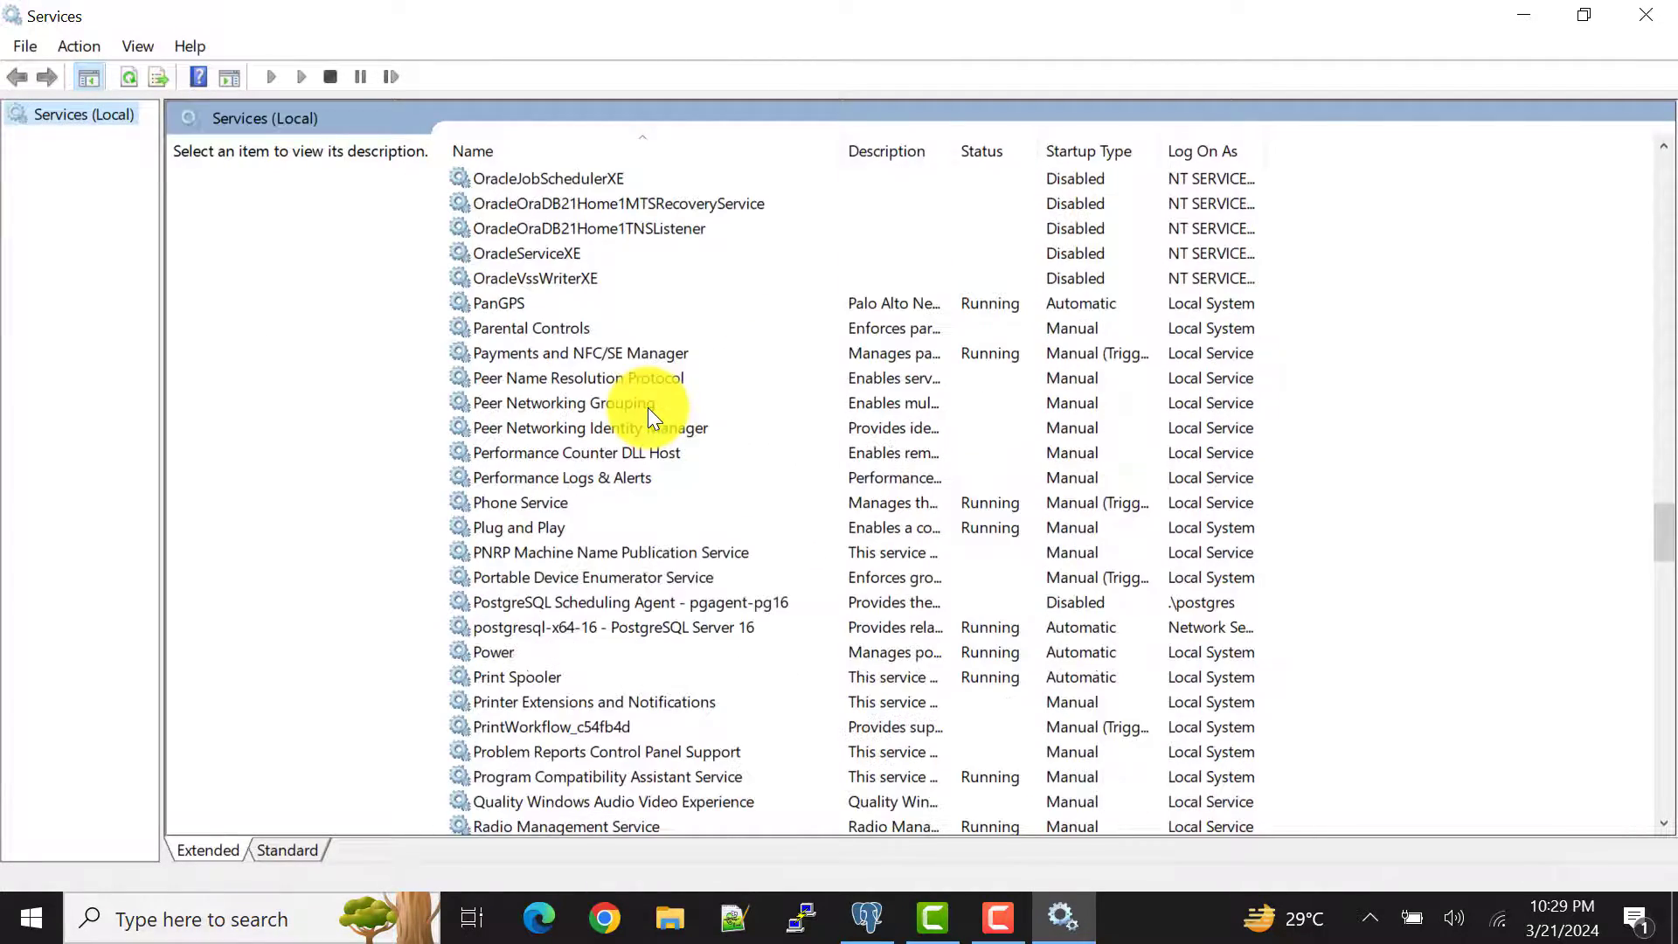
pyautogui.scroll(1, 649, 408)
pyautogui.scroll(-3, 647, 408)
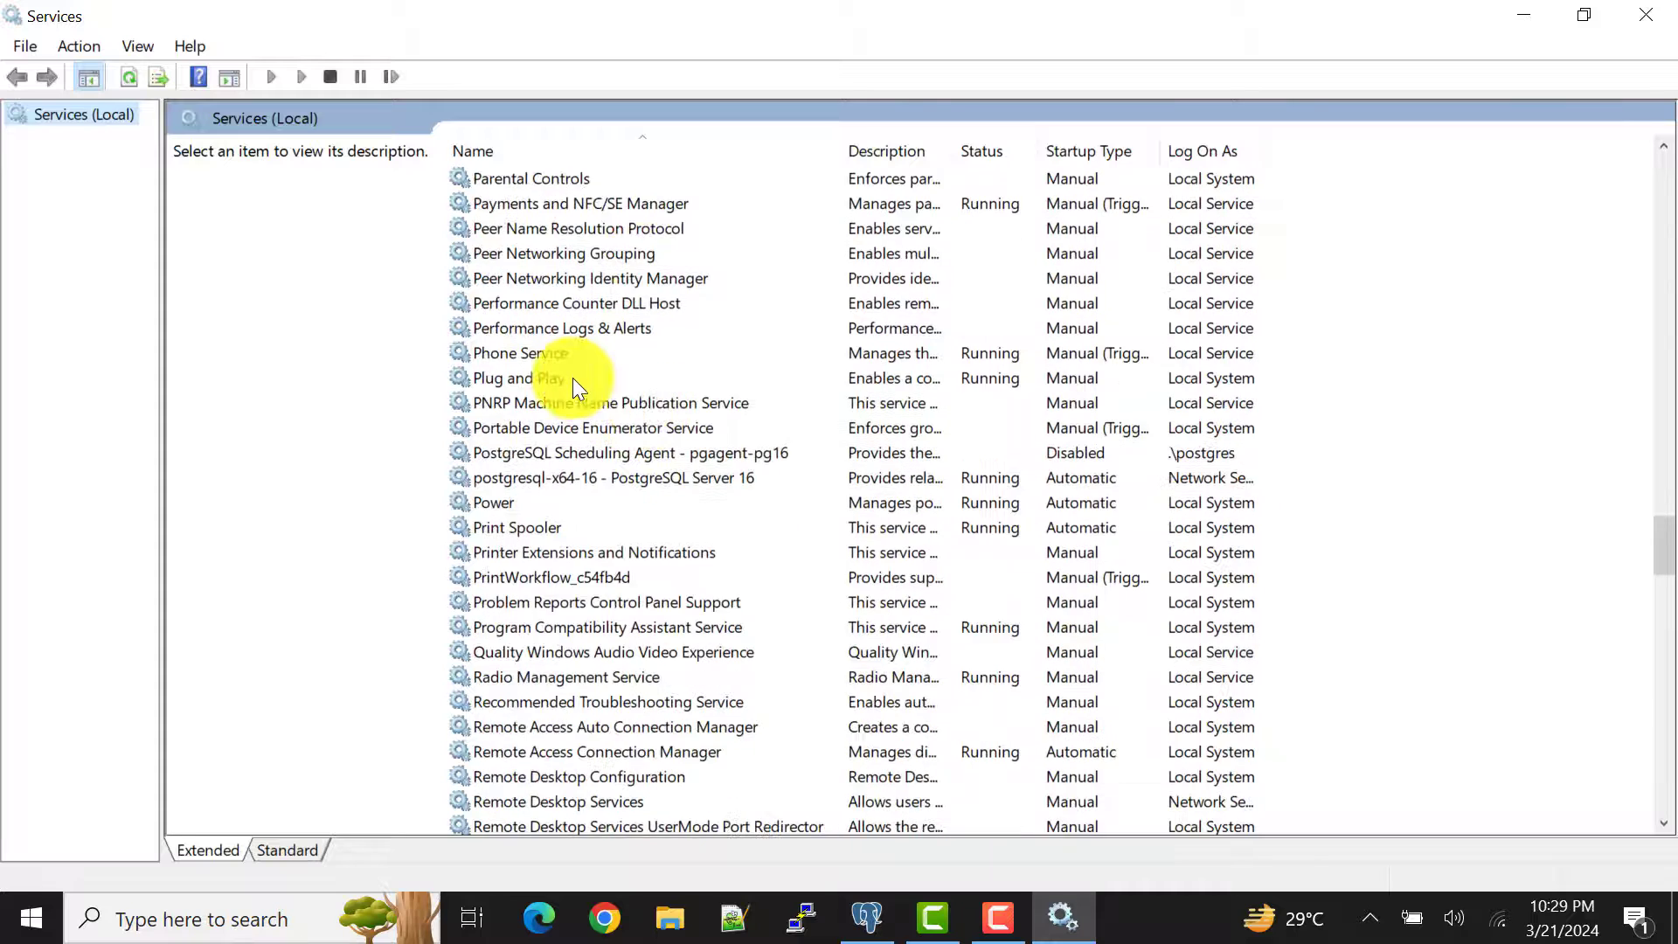
pyautogui.scroll(-3, 570, 381)
pyautogui.scroll(1, 580, 330)
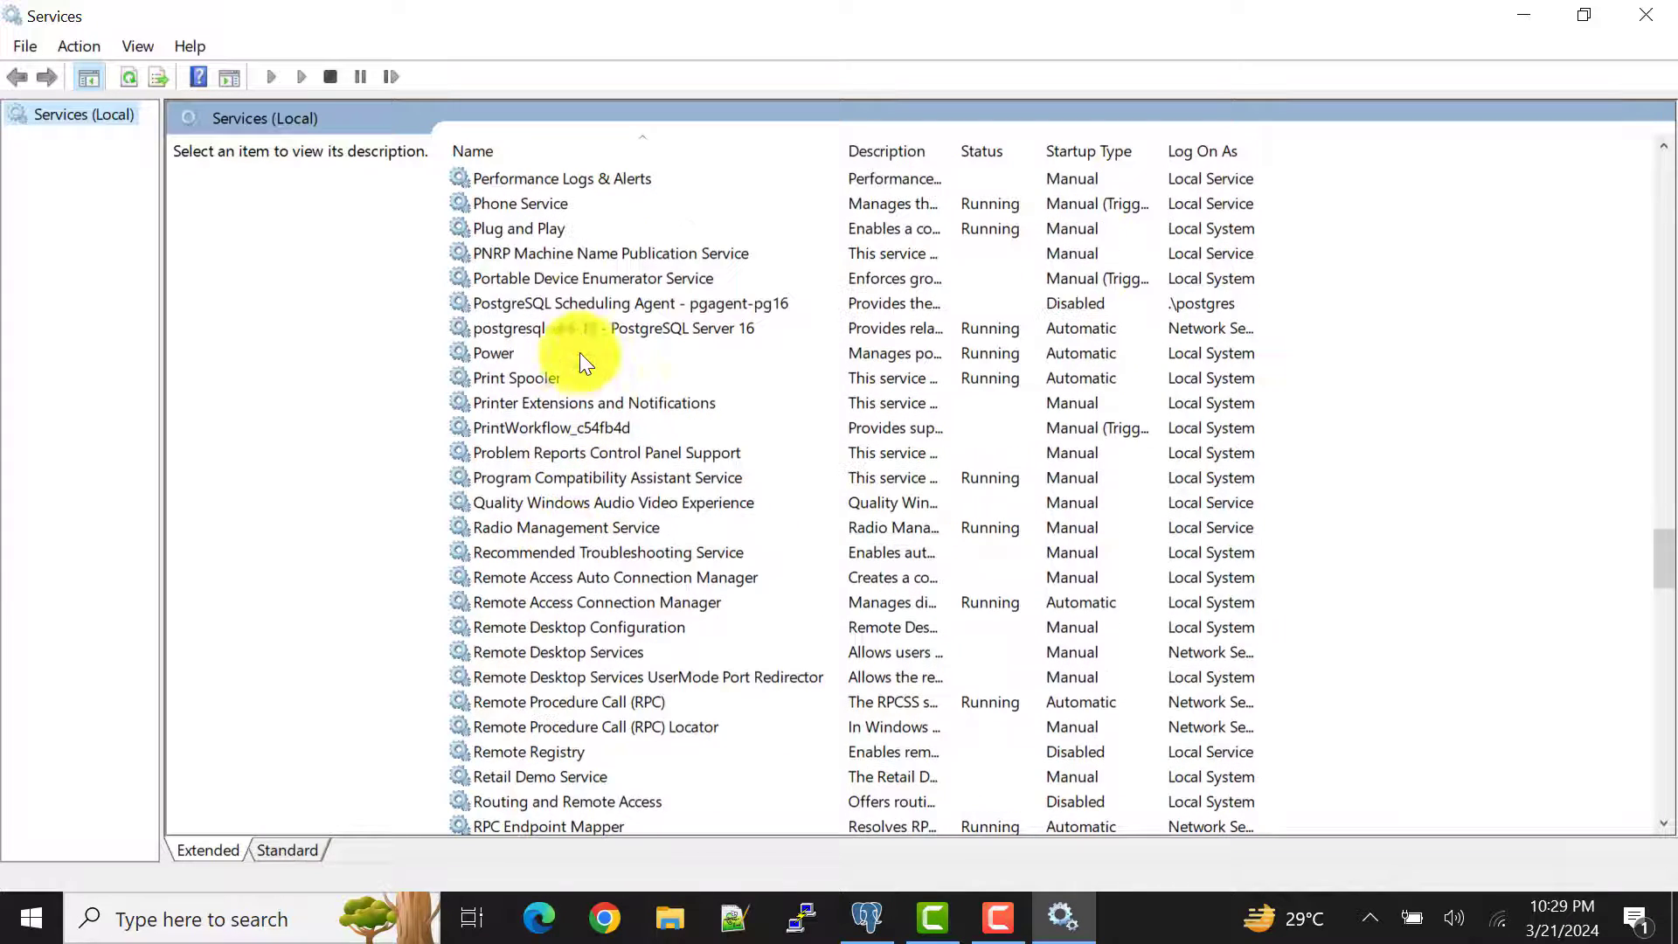
# Step: Set the PostgreSQL Scheduling Agent service's startup type to Automatic
pyautogui.click(584, 330)
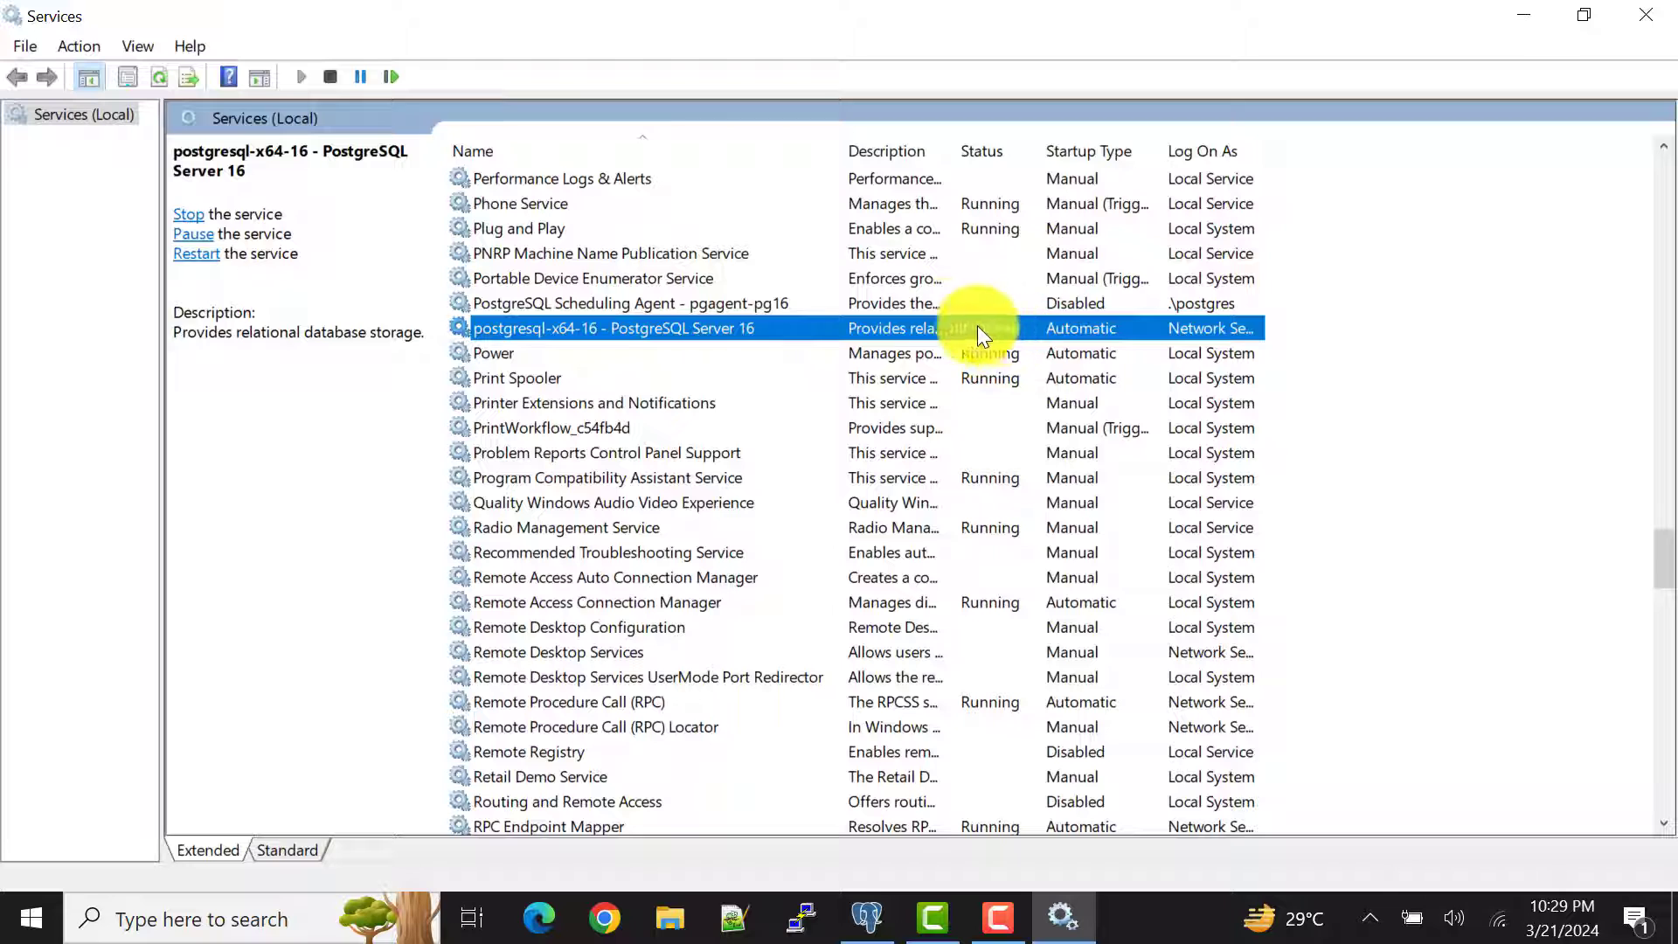
pyautogui.click(647, 303)
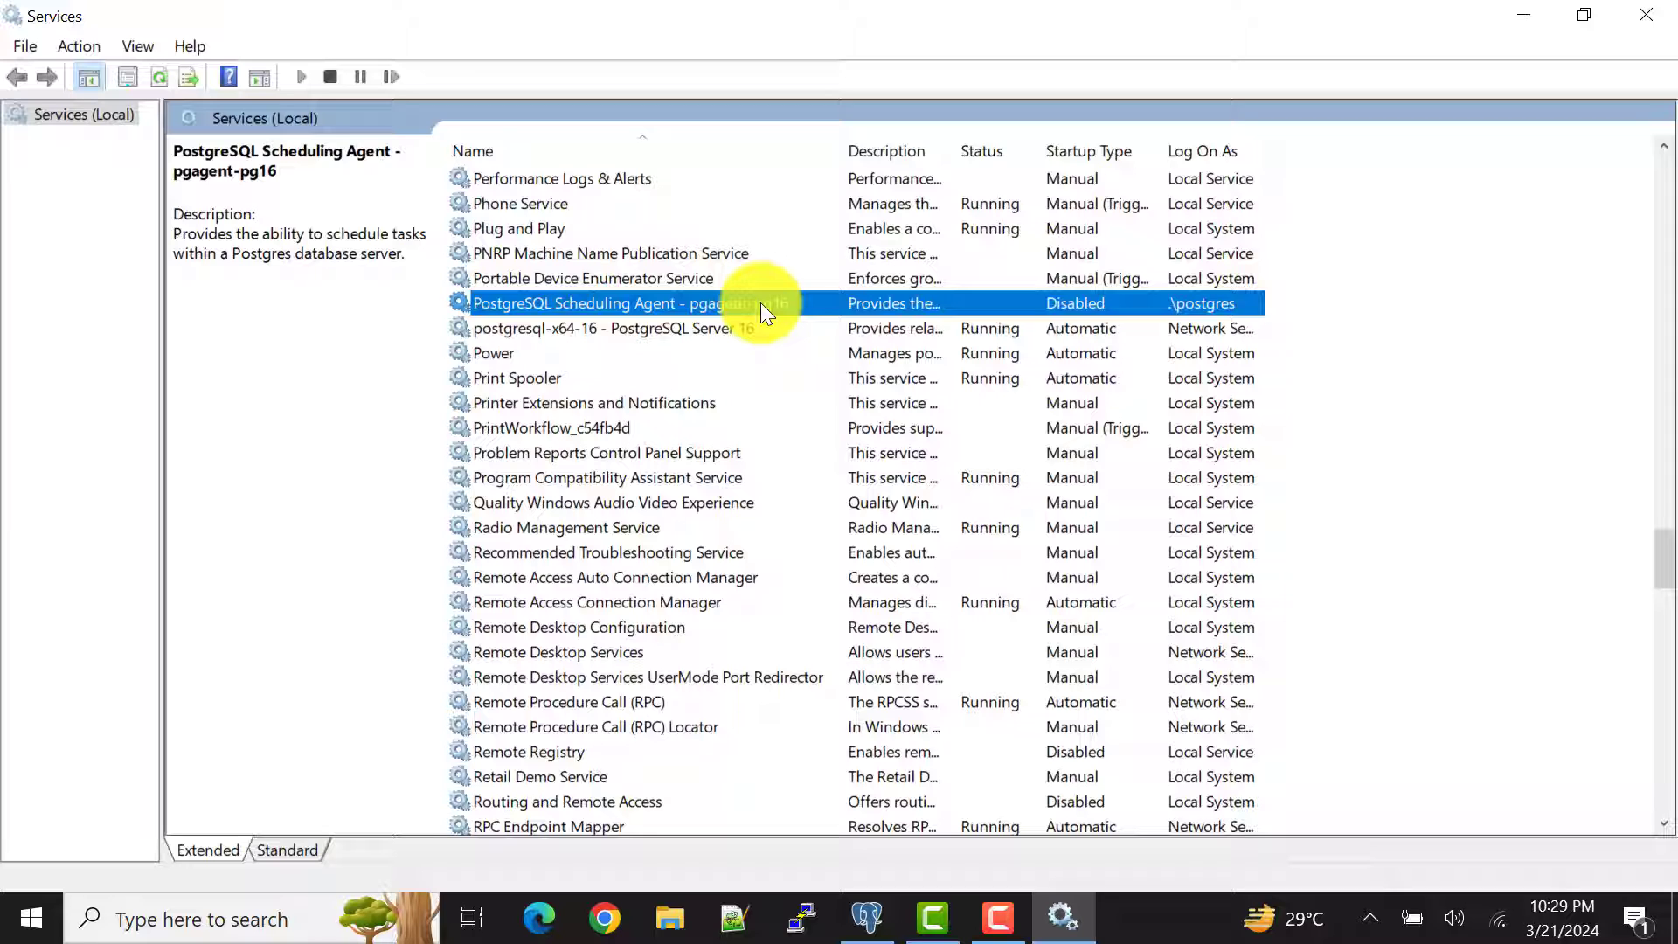
pyautogui.rightClick(761, 310)
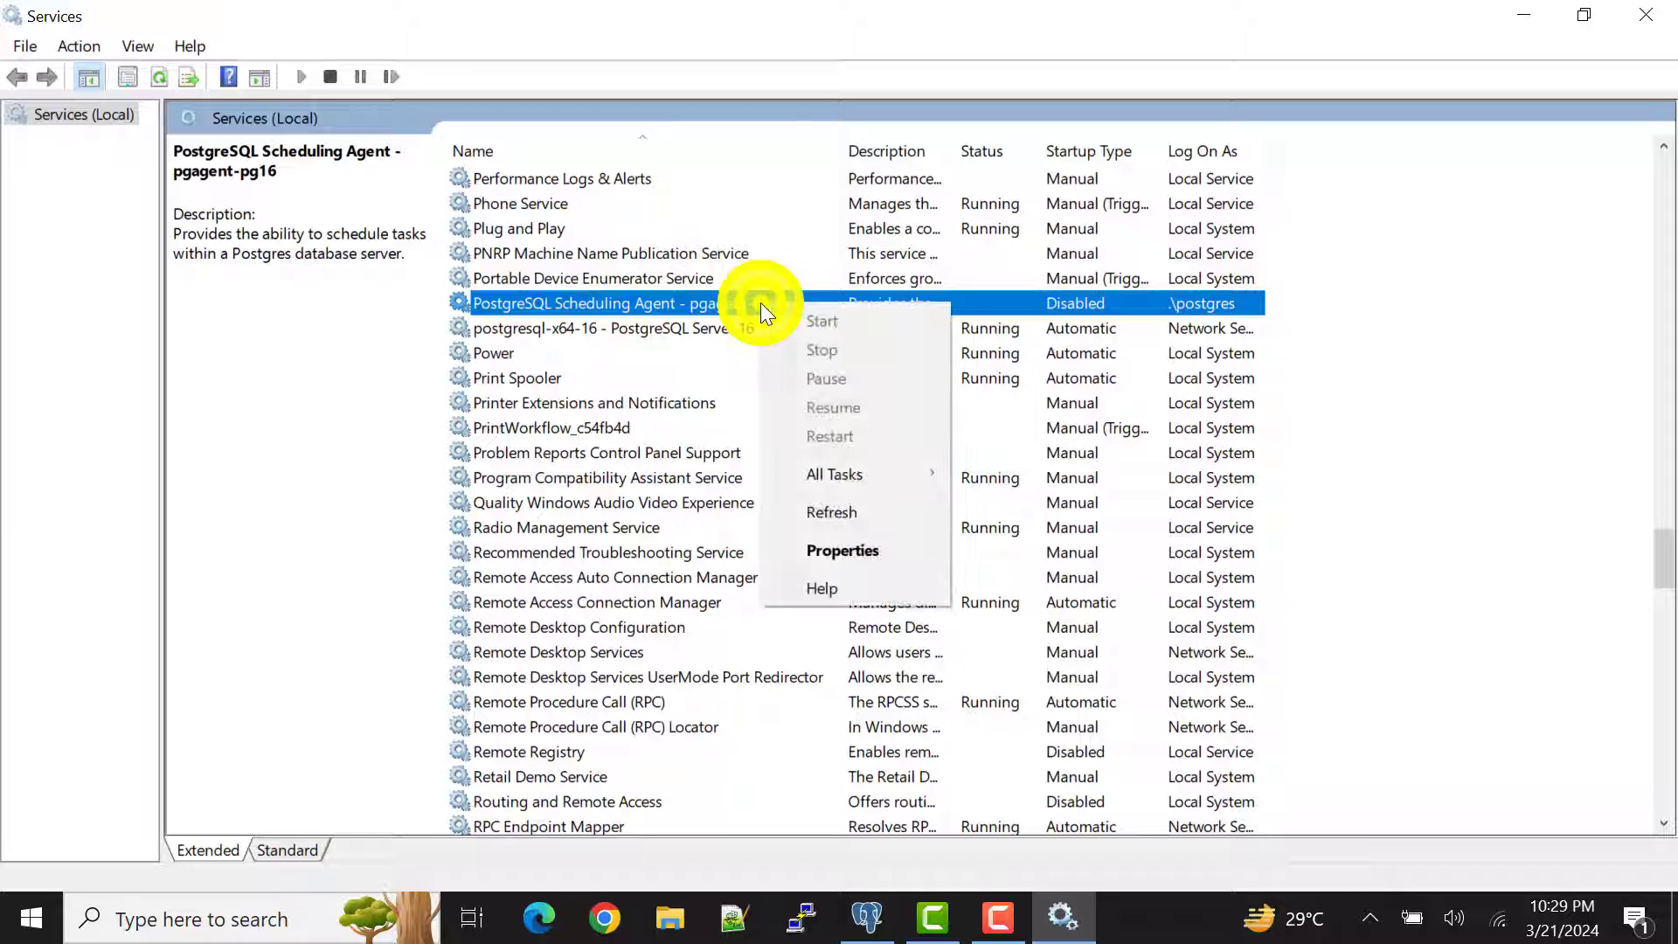
pyautogui.click(887, 555)
pyautogui.click(838, 428)
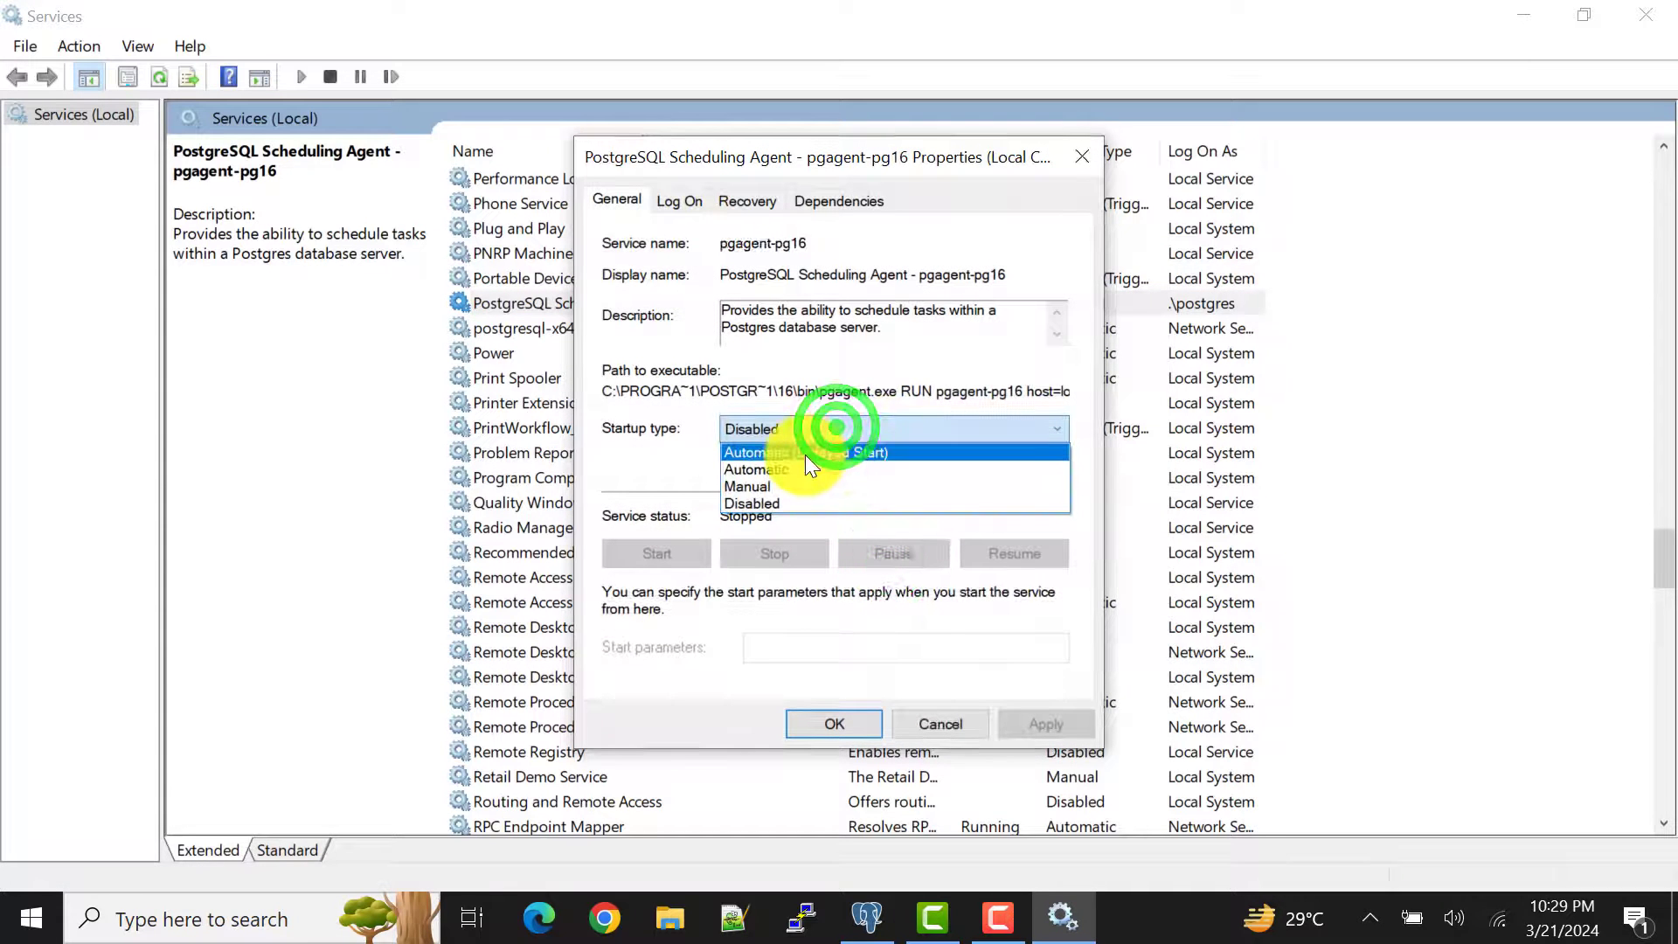
pyautogui.click(796, 468)
pyautogui.click(1044, 724)
pyautogui.click(815, 720)
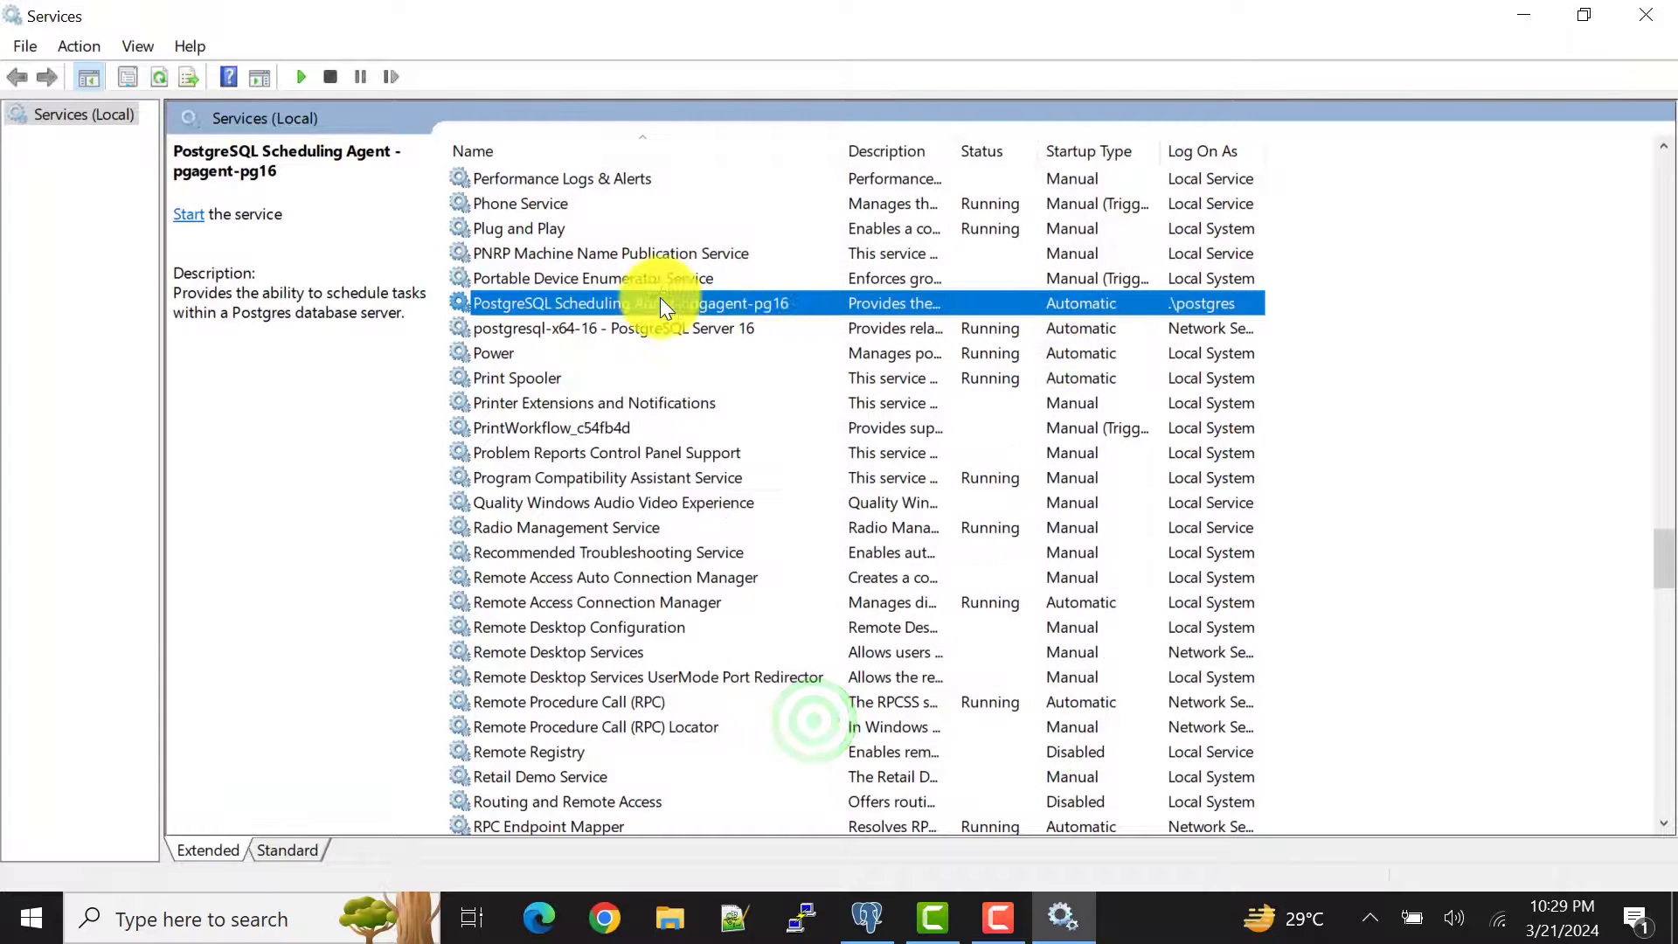
# Step: Start the PostgreSQL Scheduling Agent service
pyautogui.rightClick(662, 299)
pyautogui.click(748, 318)
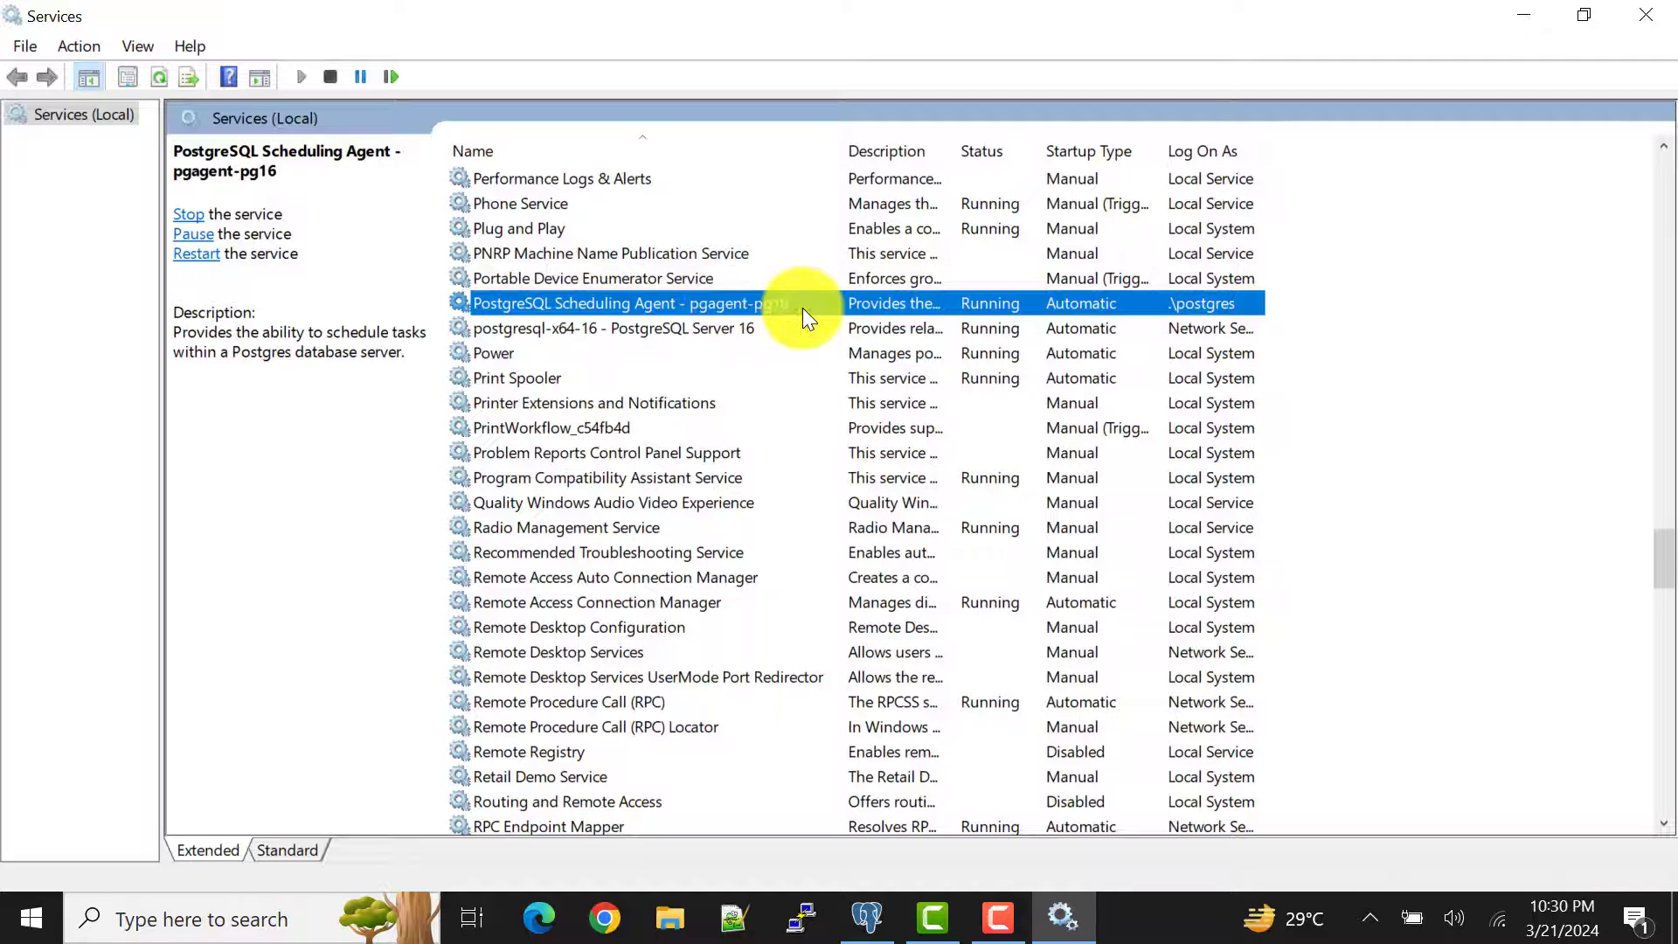
# Step: Back in pgAdmin 4, run Job1 now and re-run the jobs query to check for new rows
pyautogui.click(866, 917)
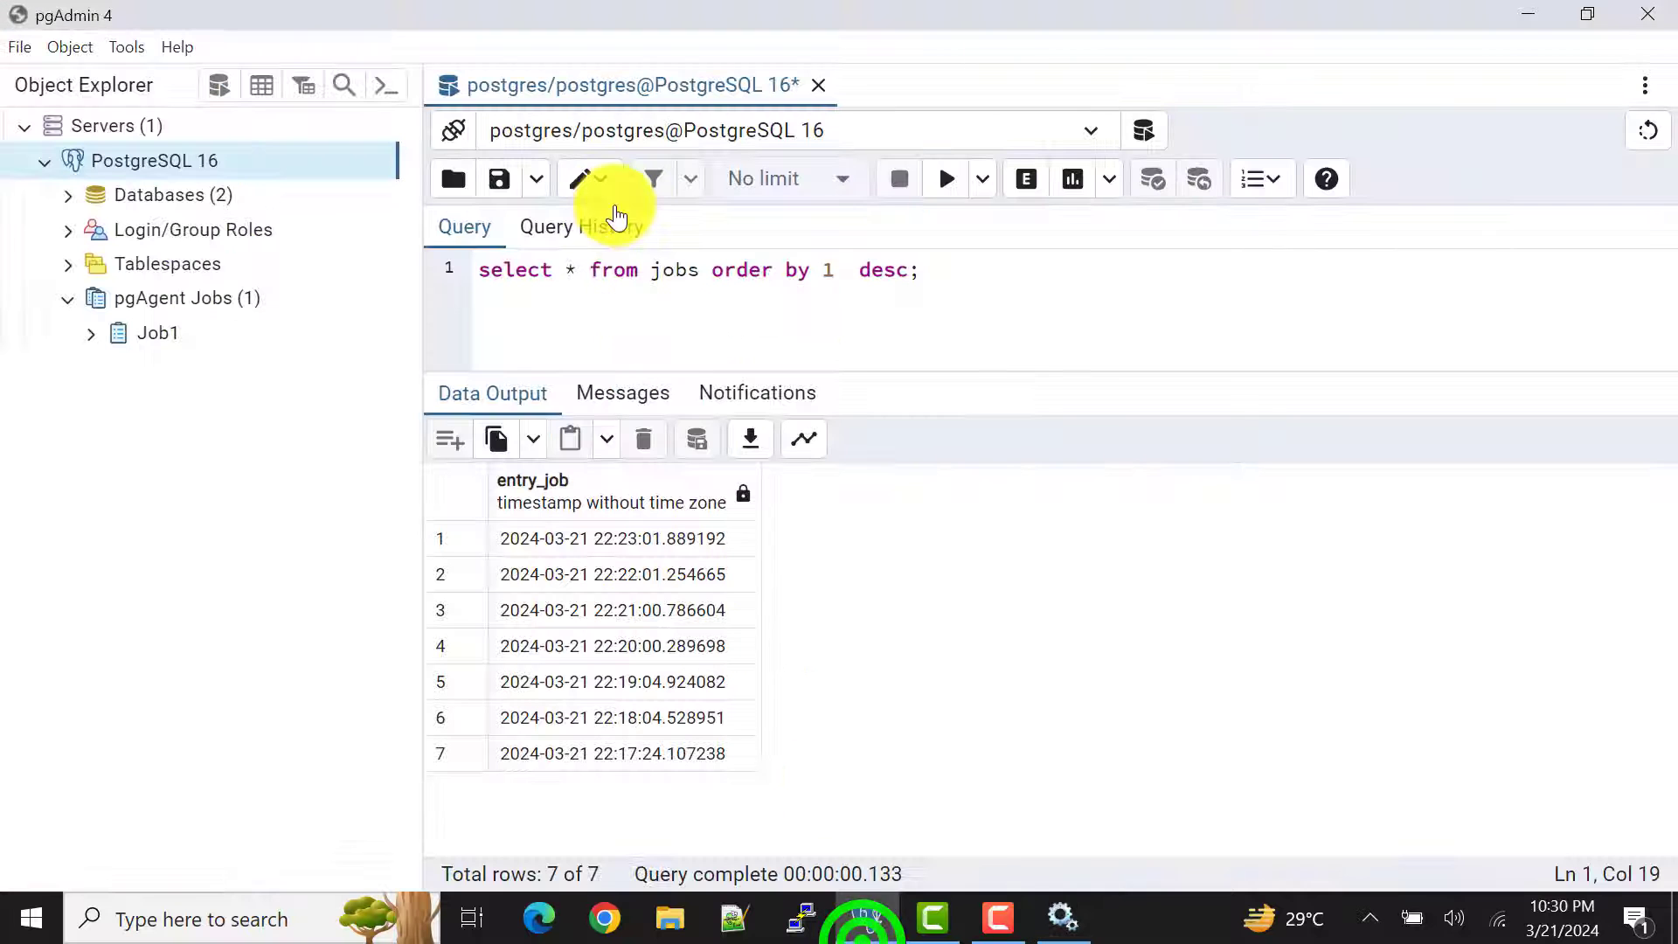
pyautogui.rightClick(123, 331)
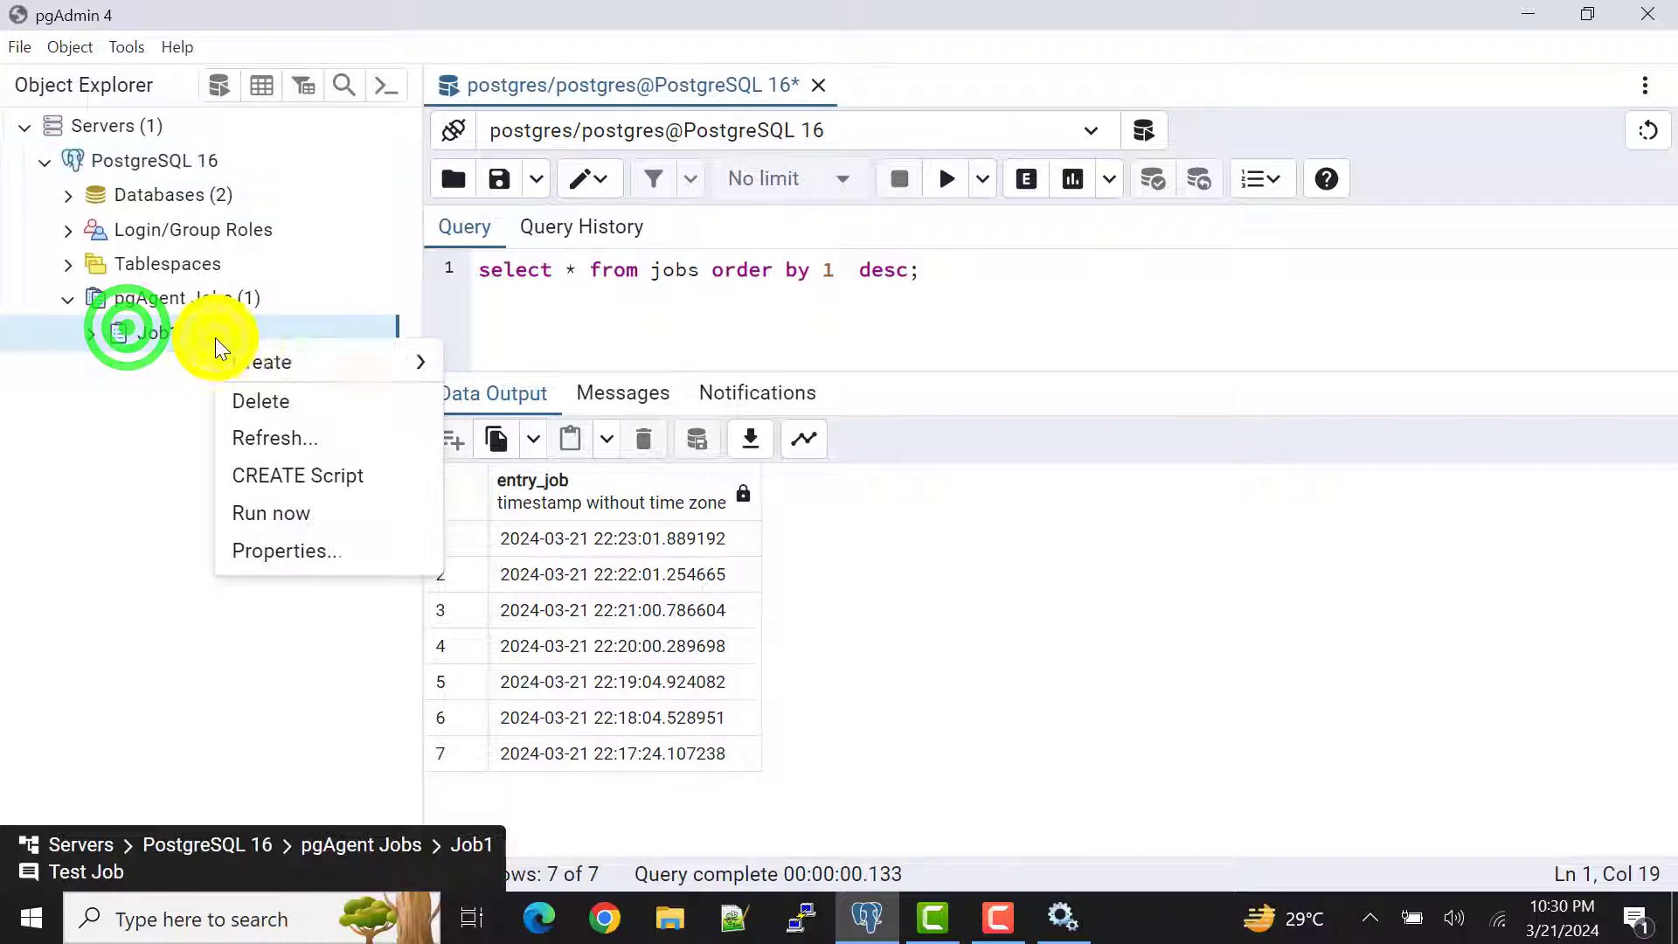
pyautogui.click(282, 523)
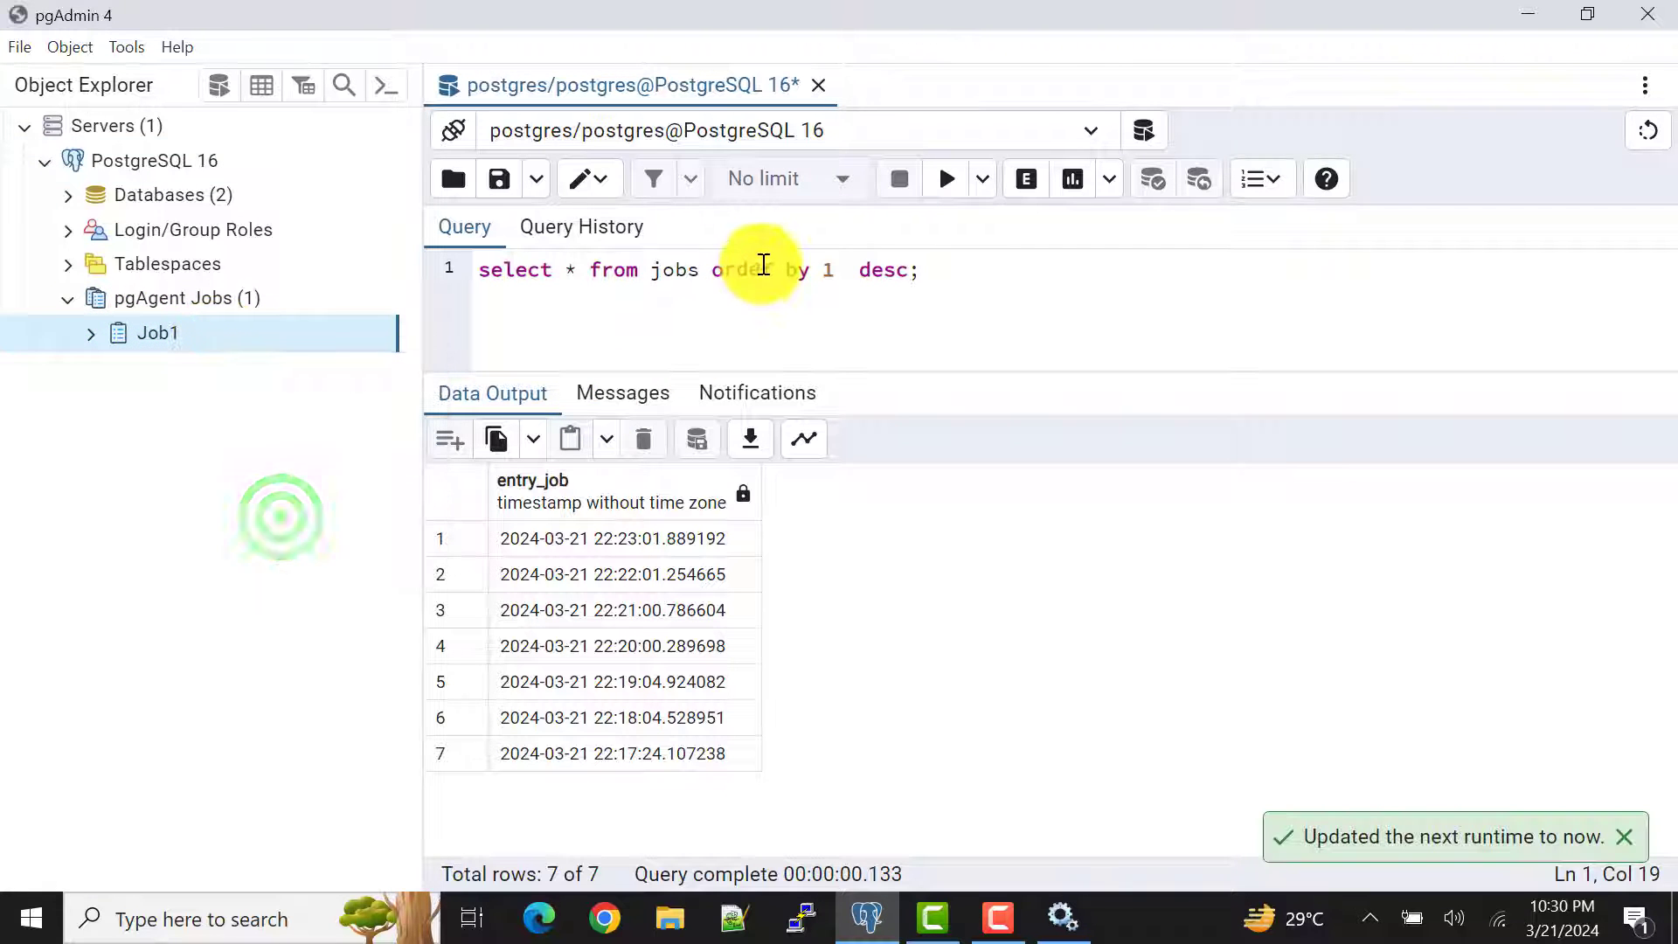
pyautogui.click(761, 269)
pyautogui.click(949, 179)
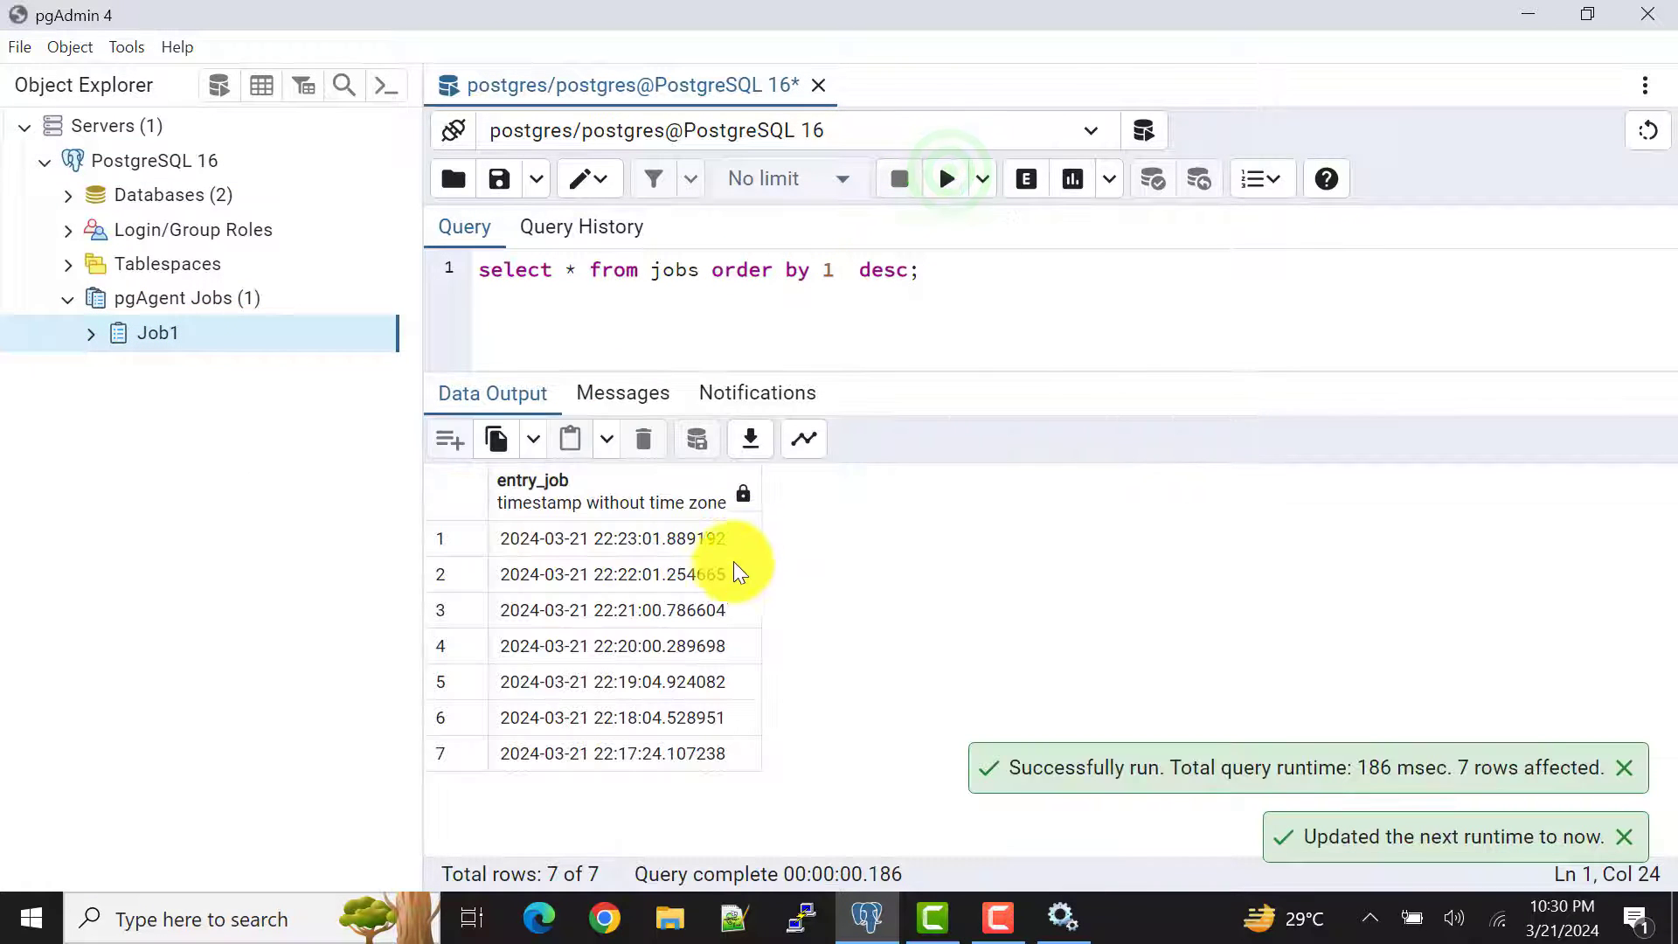
# Step: Review Job1's Step1 settings, which target the dvdrental database
pyautogui.rightClick(147, 334)
pyautogui.click(197, 538)
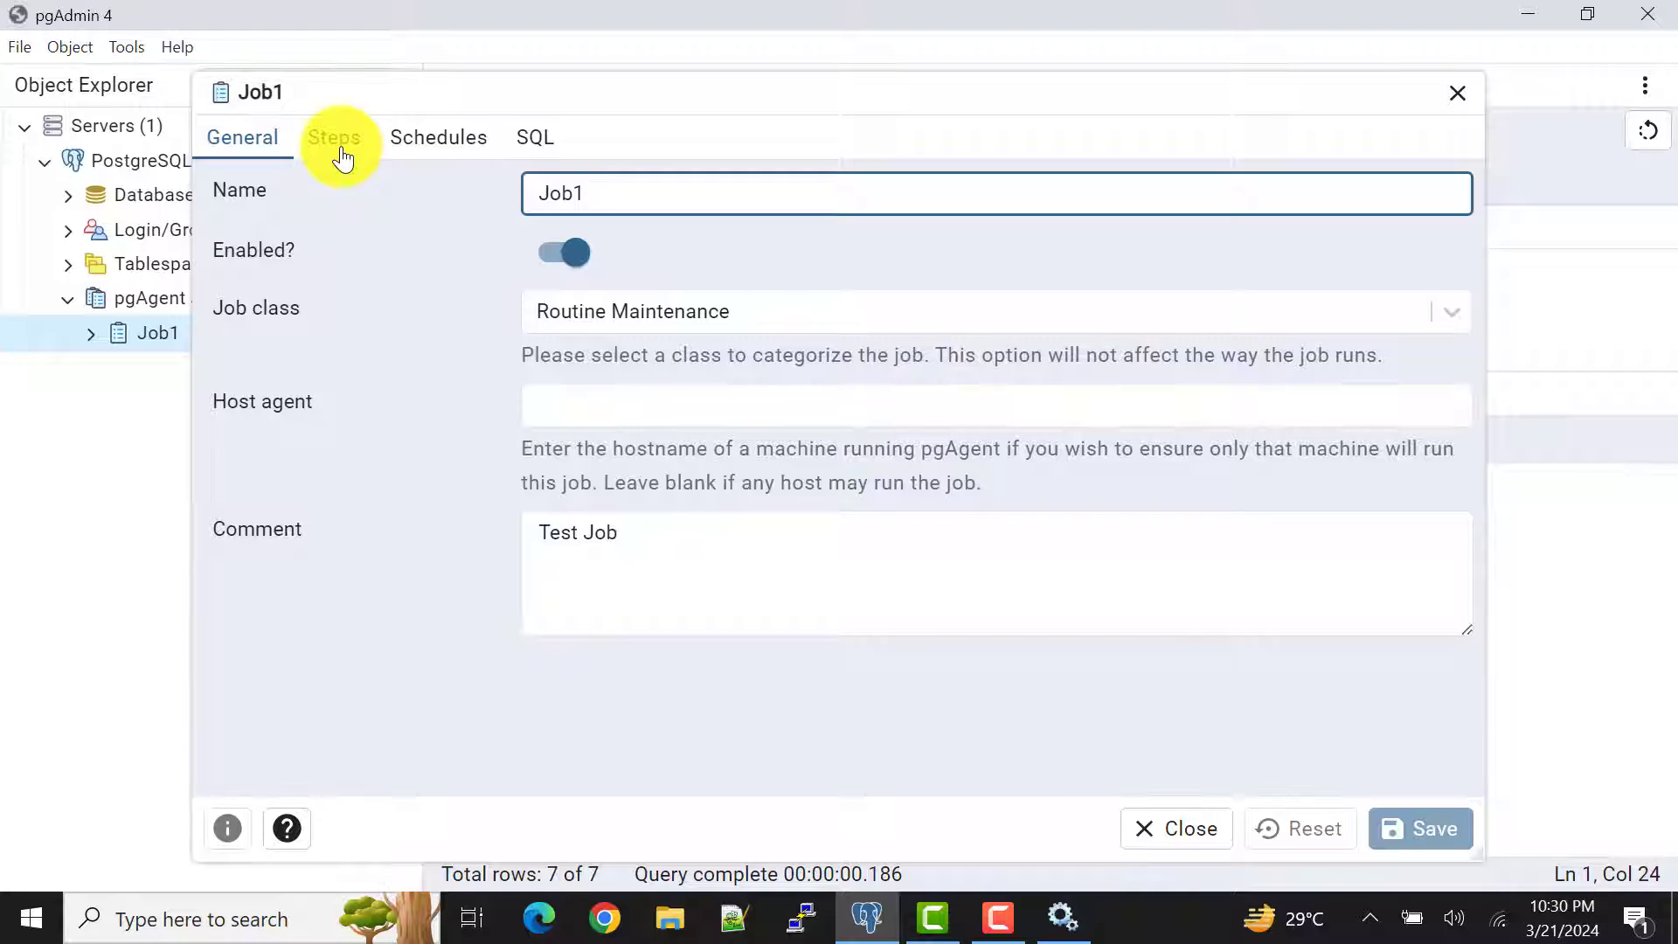
pyautogui.click(339, 147)
pyautogui.click(225, 299)
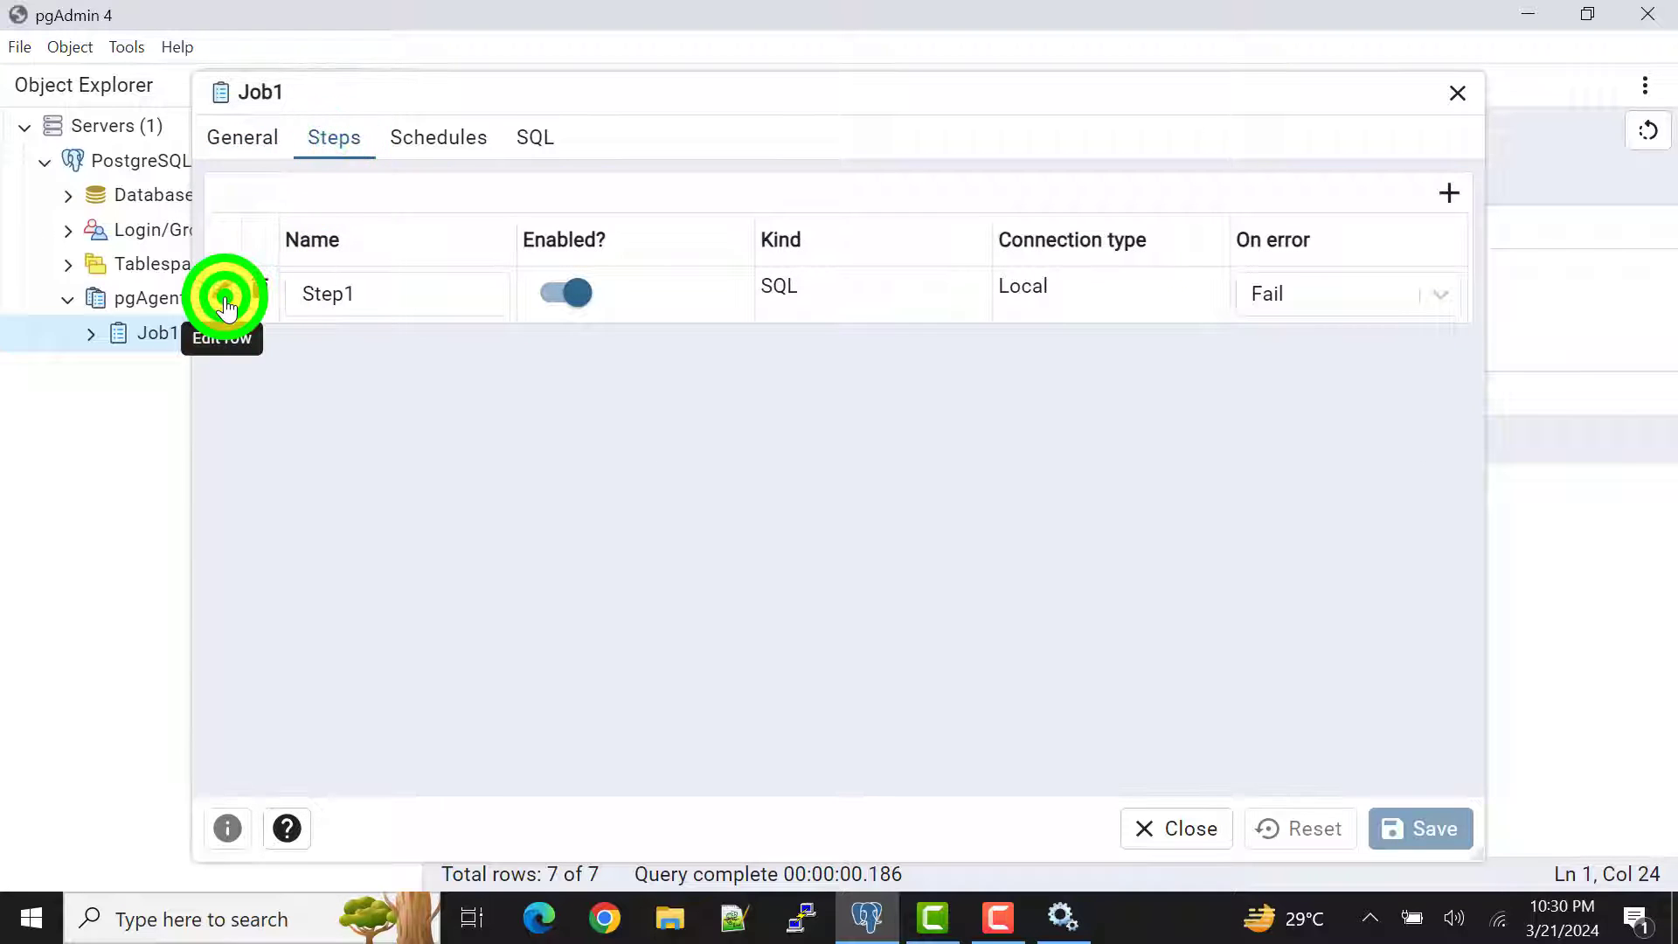
pyautogui.scroll(-3, 968, 508)
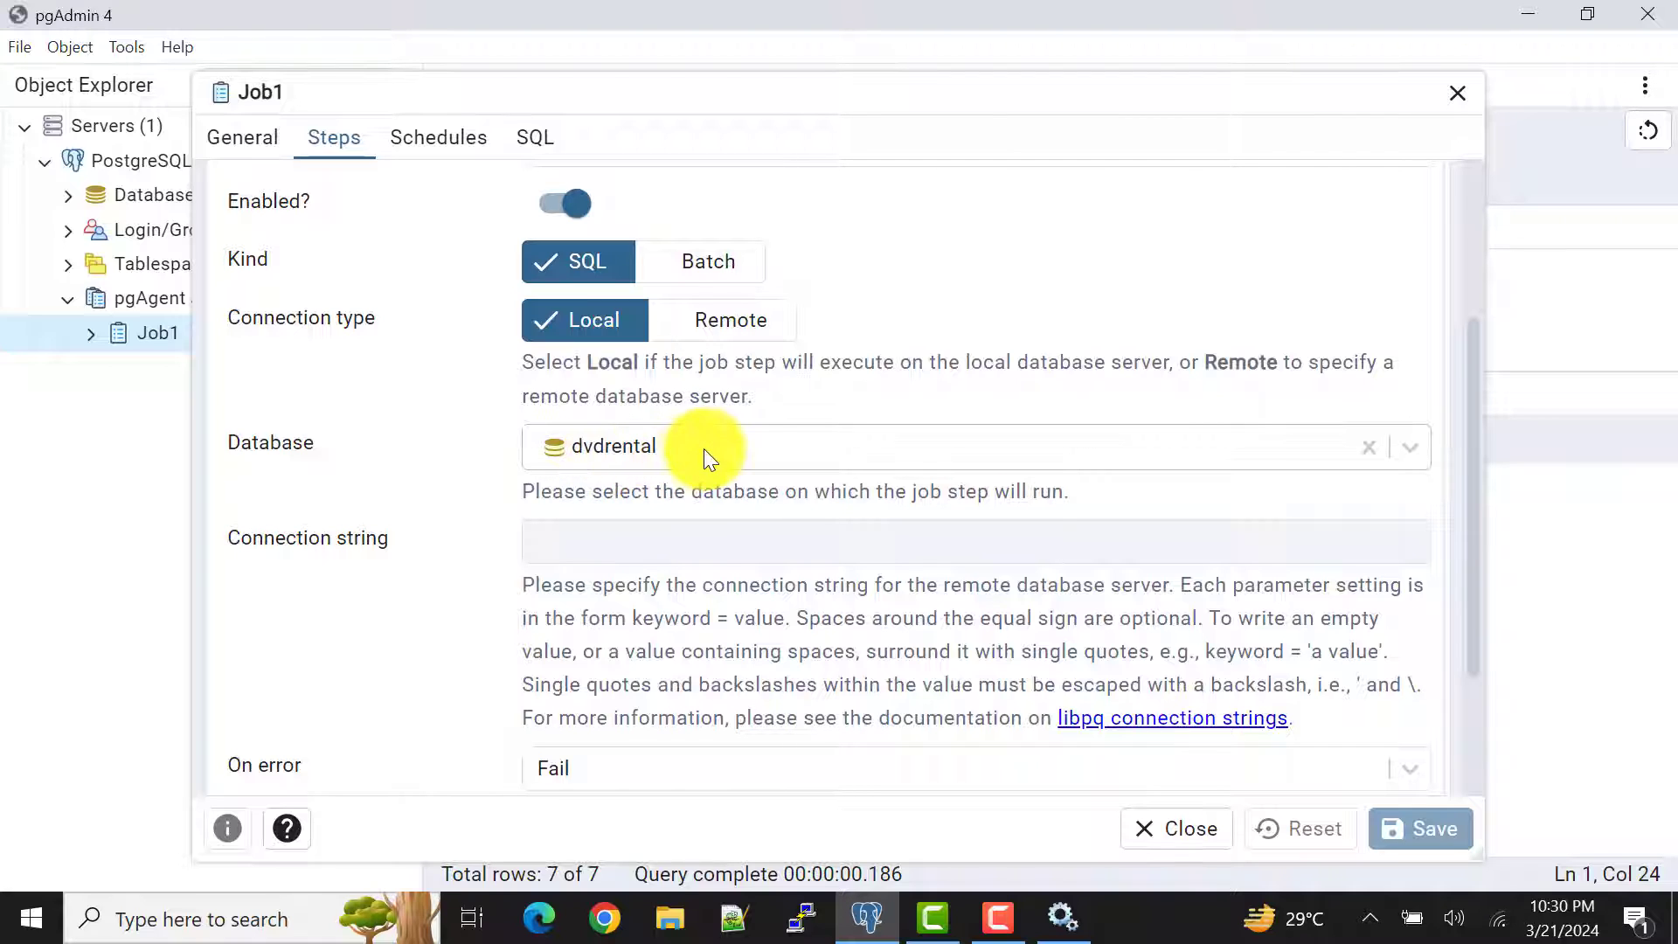
# Step: Close Job1's properties and locate the jobs table under postgres > Schemas > public > Tables
pyautogui.click(1179, 818)
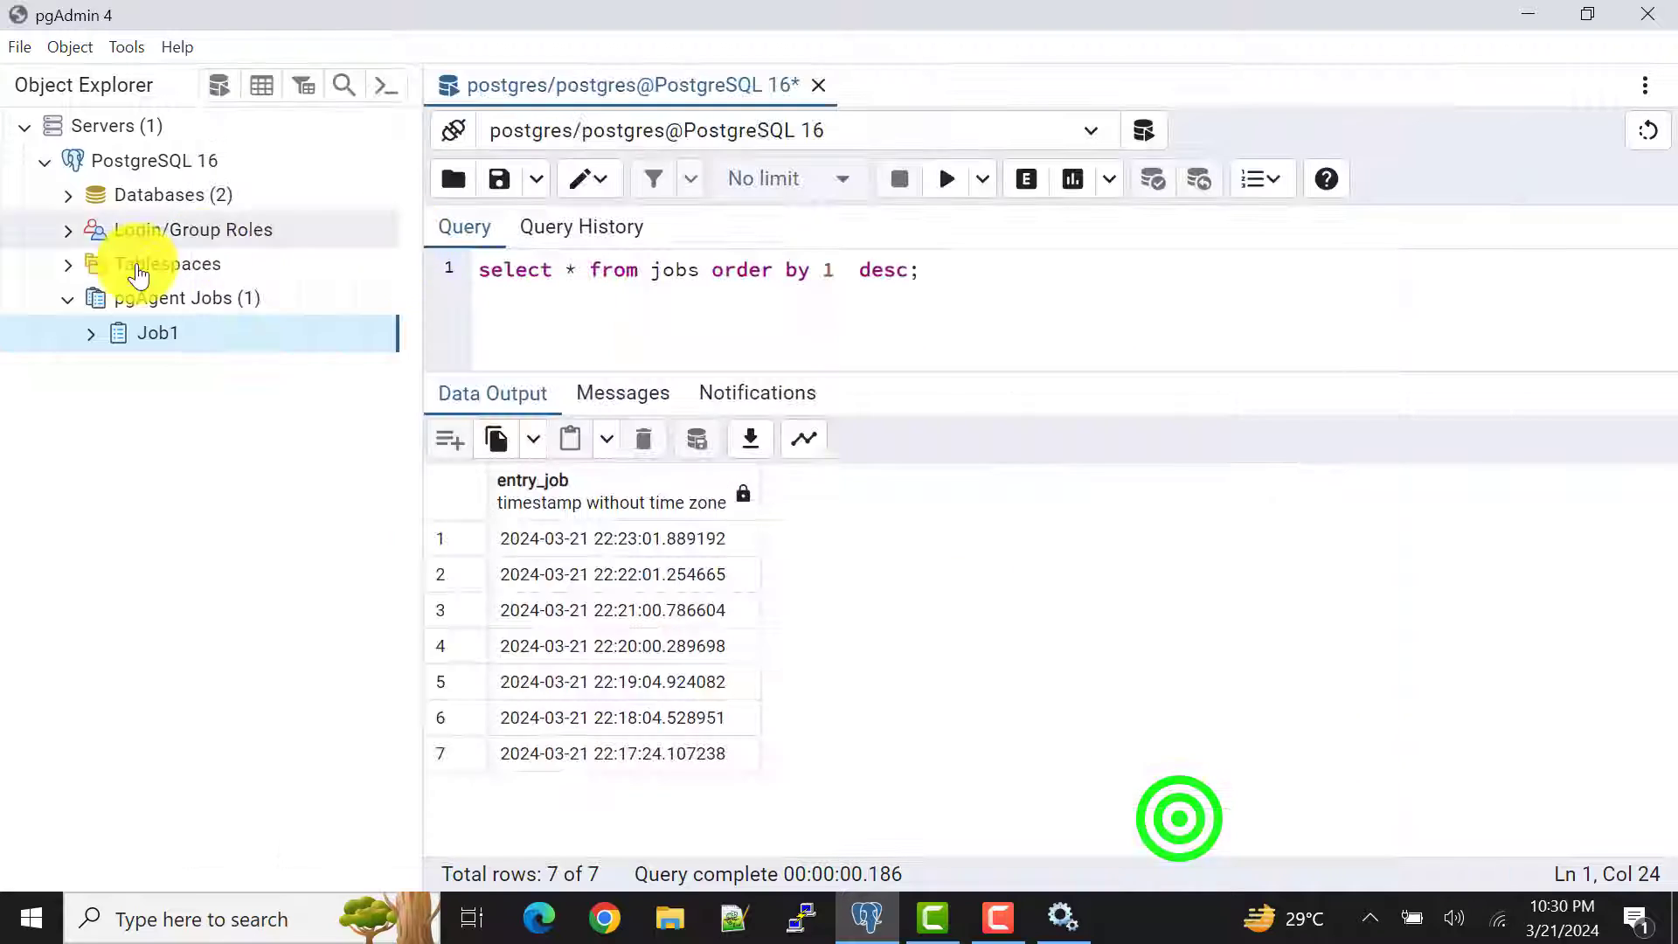
pyautogui.click(66, 194)
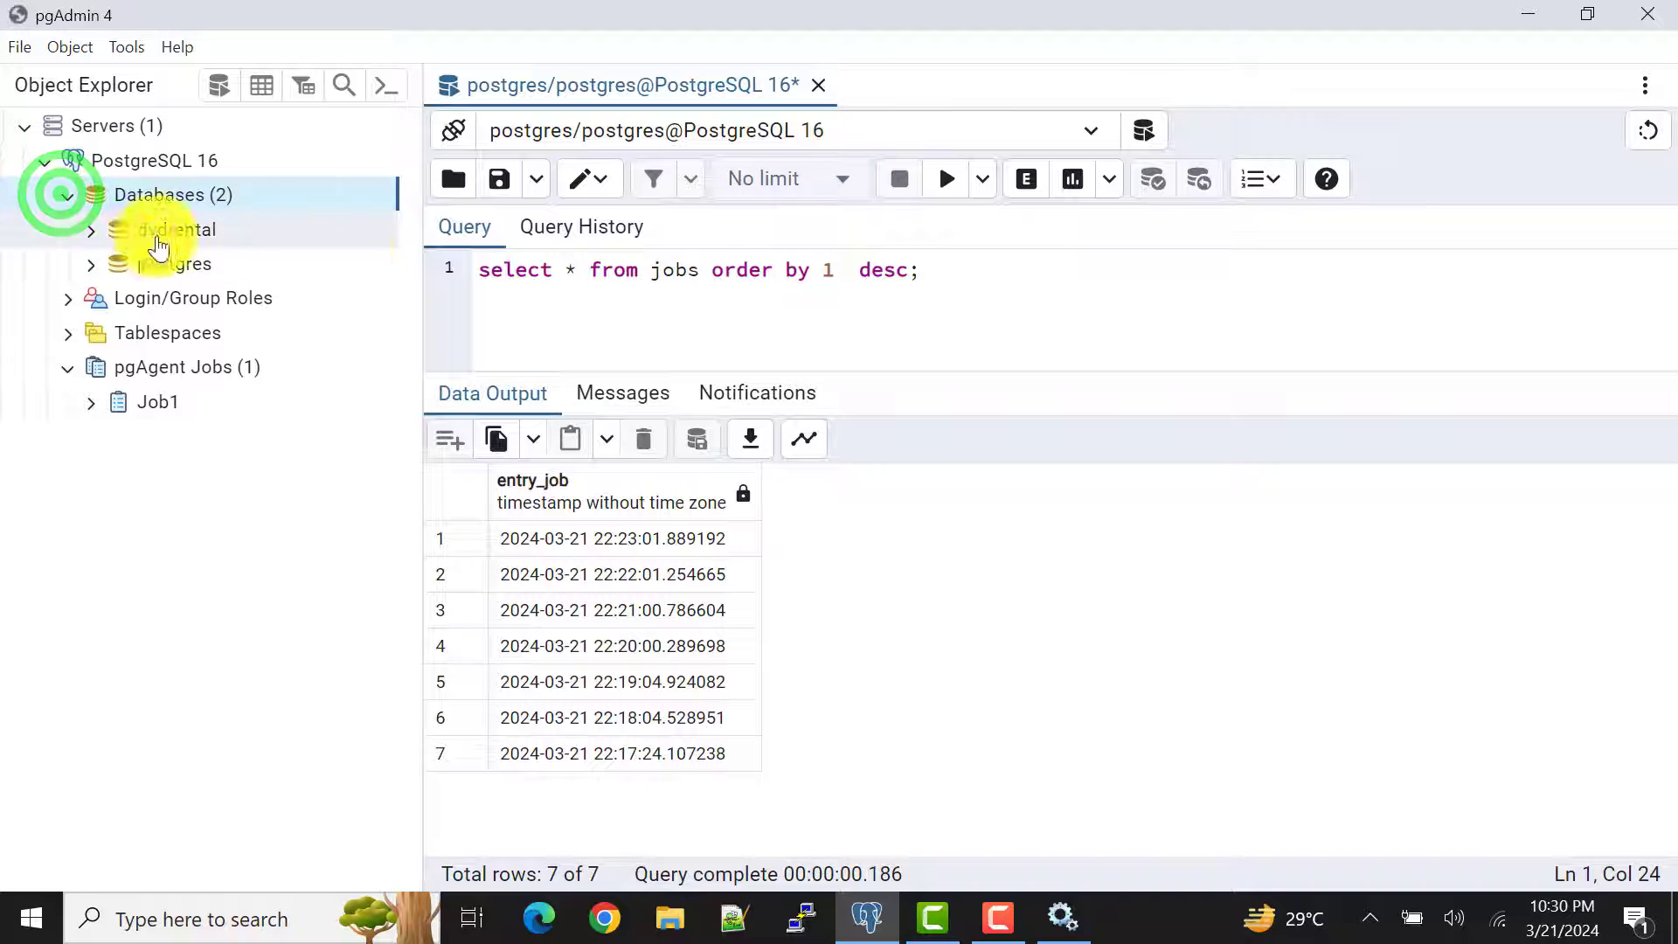
pyautogui.click(685, 268)
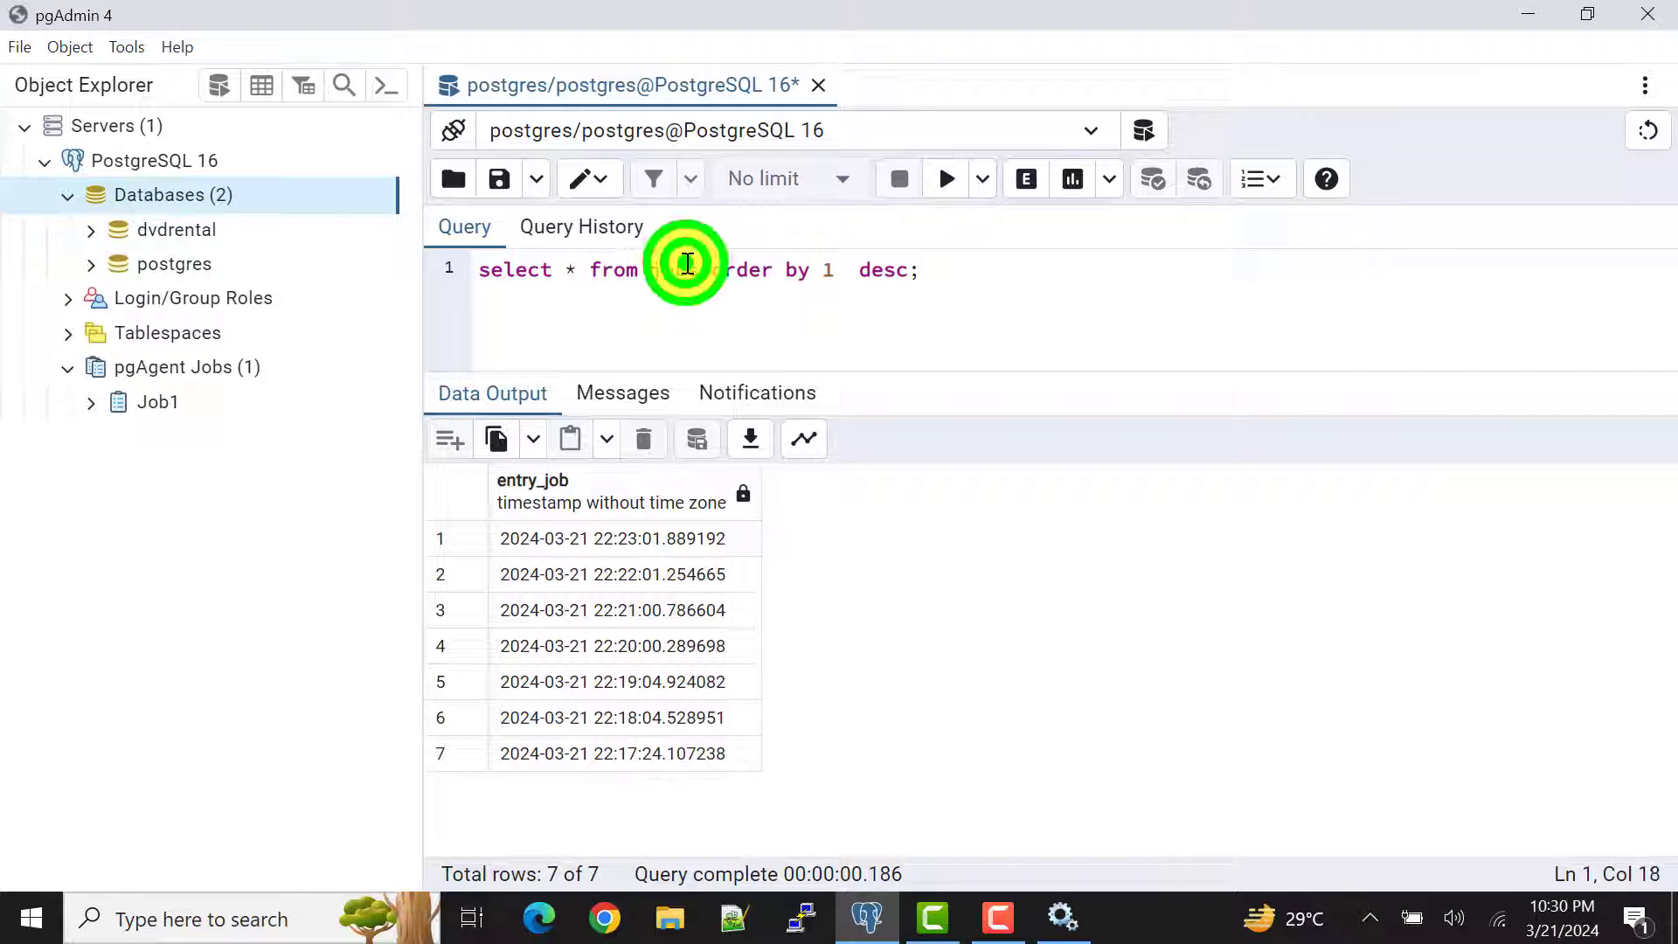
pyautogui.click(89, 266)
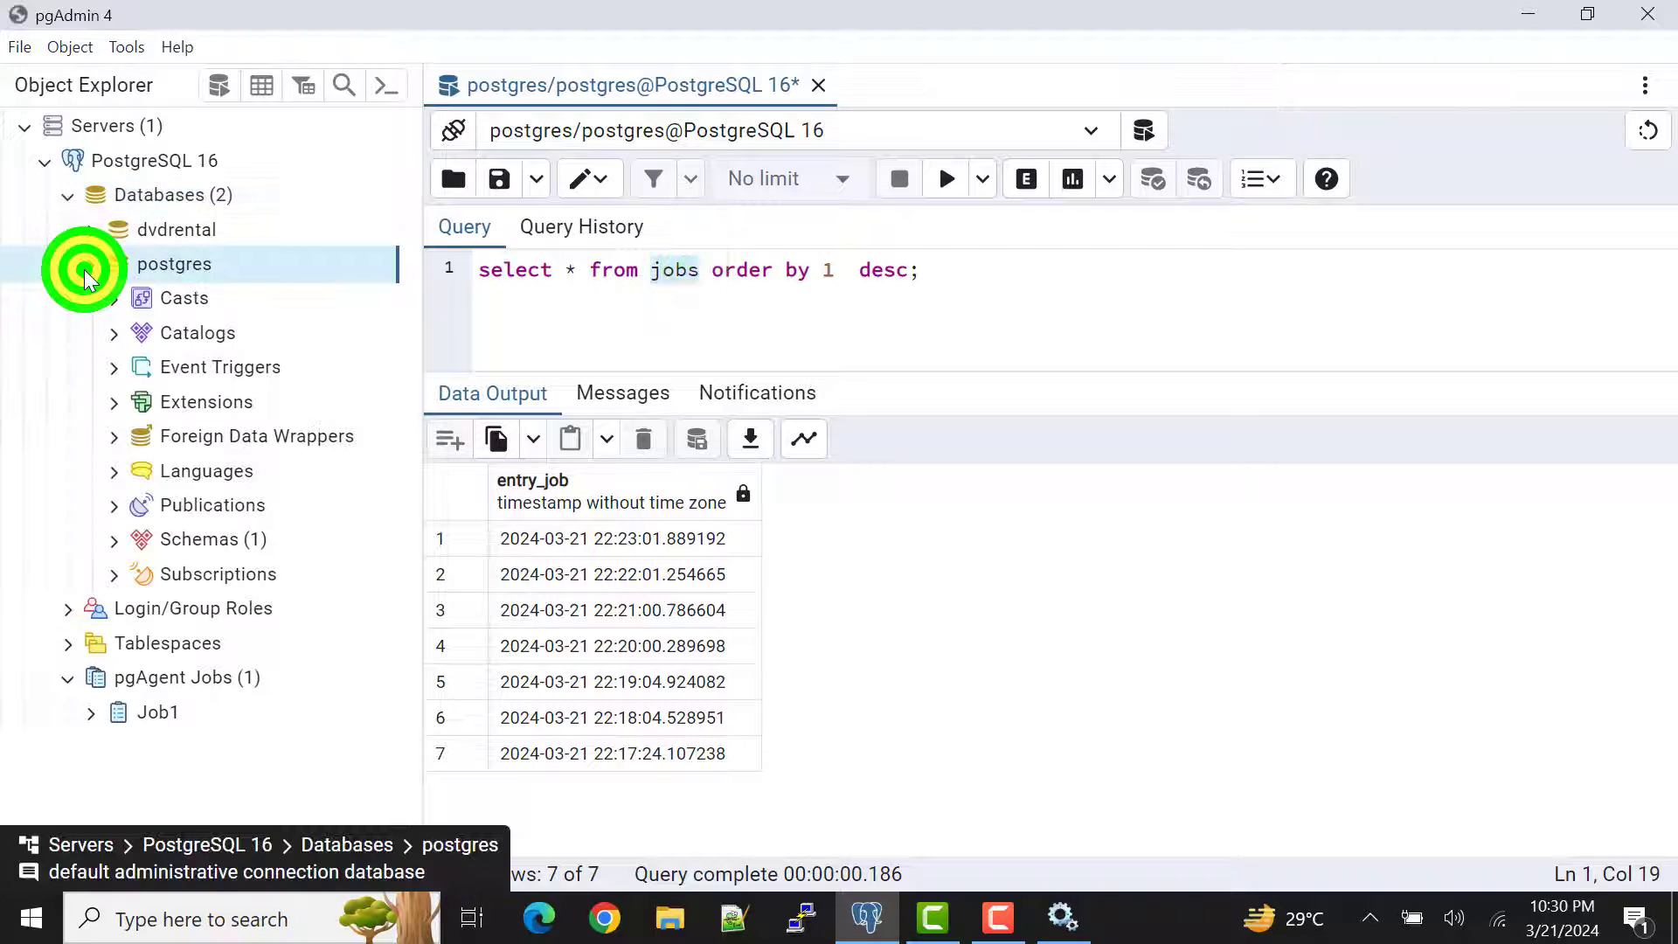
pyautogui.click(111, 543)
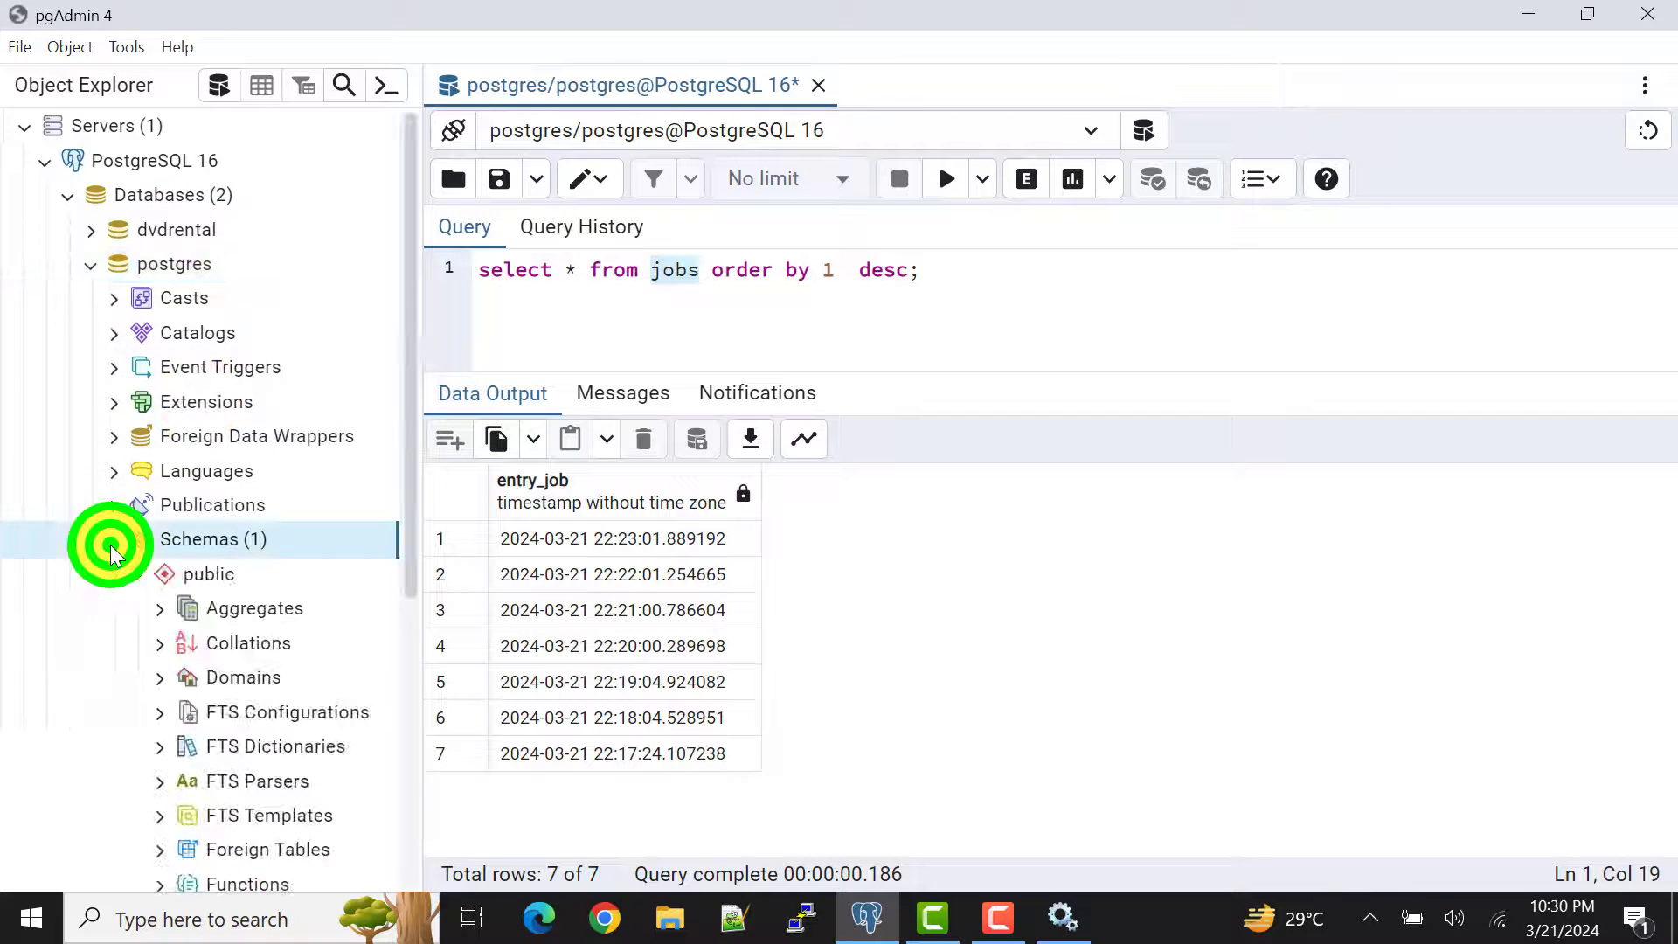
pyautogui.scroll(-4, 136, 557)
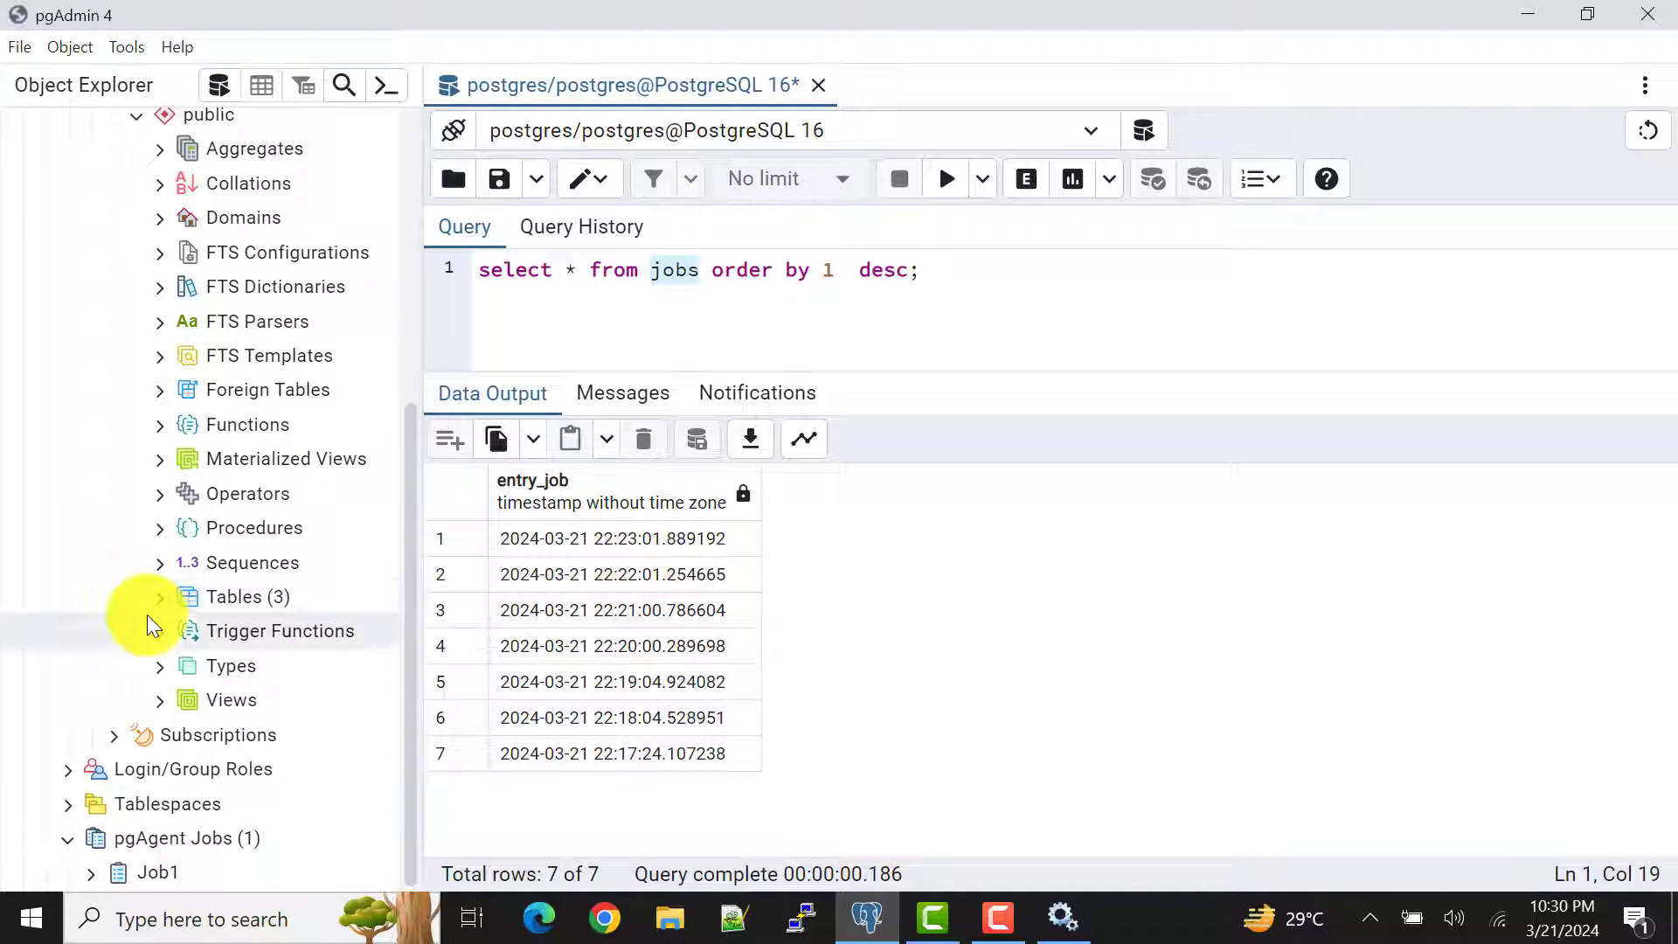
pyautogui.click(157, 599)
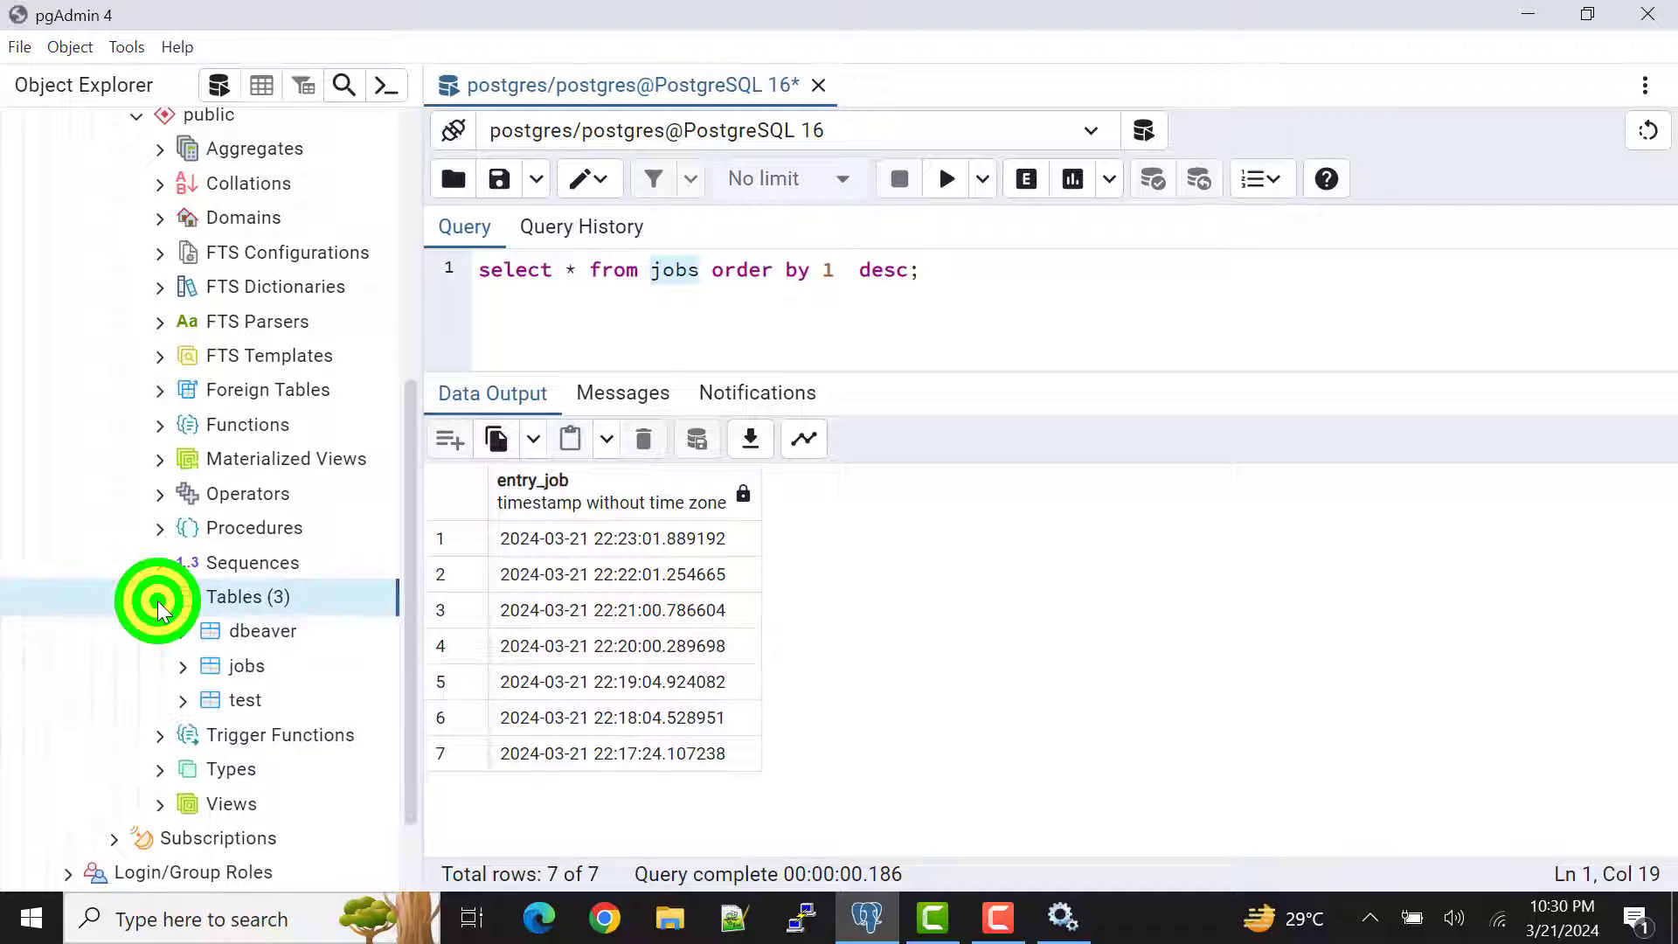
pyautogui.click(230, 671)
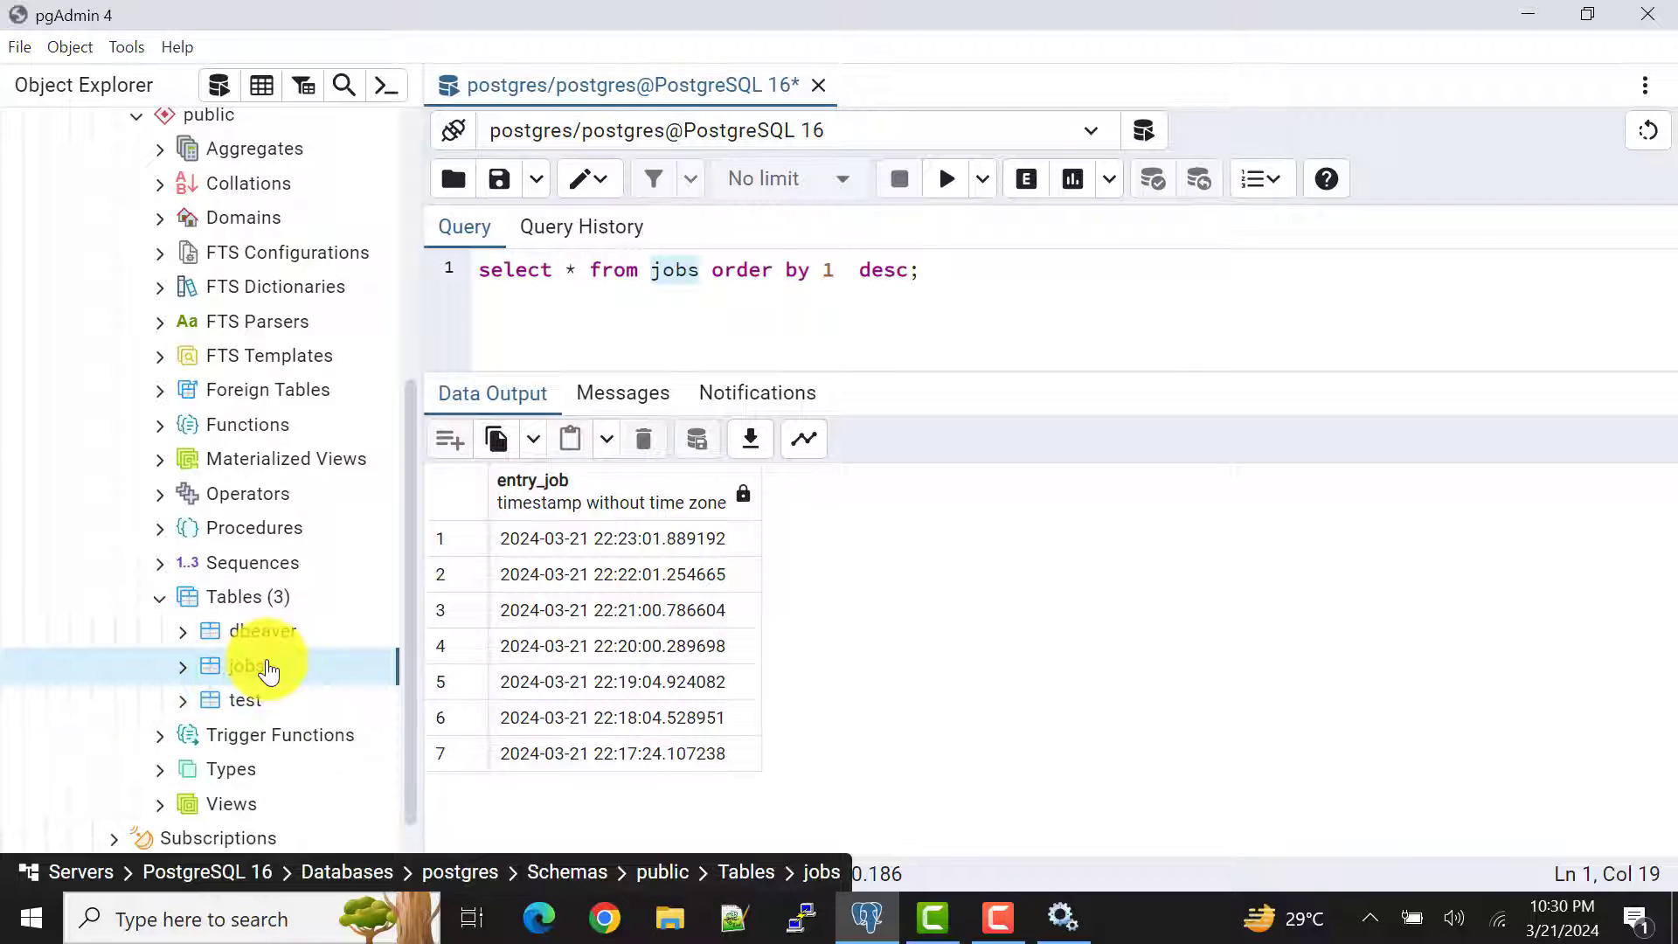
pyautogui.scroll(2, 250, 421)
pyautogui.scroll(1, 232, 282)
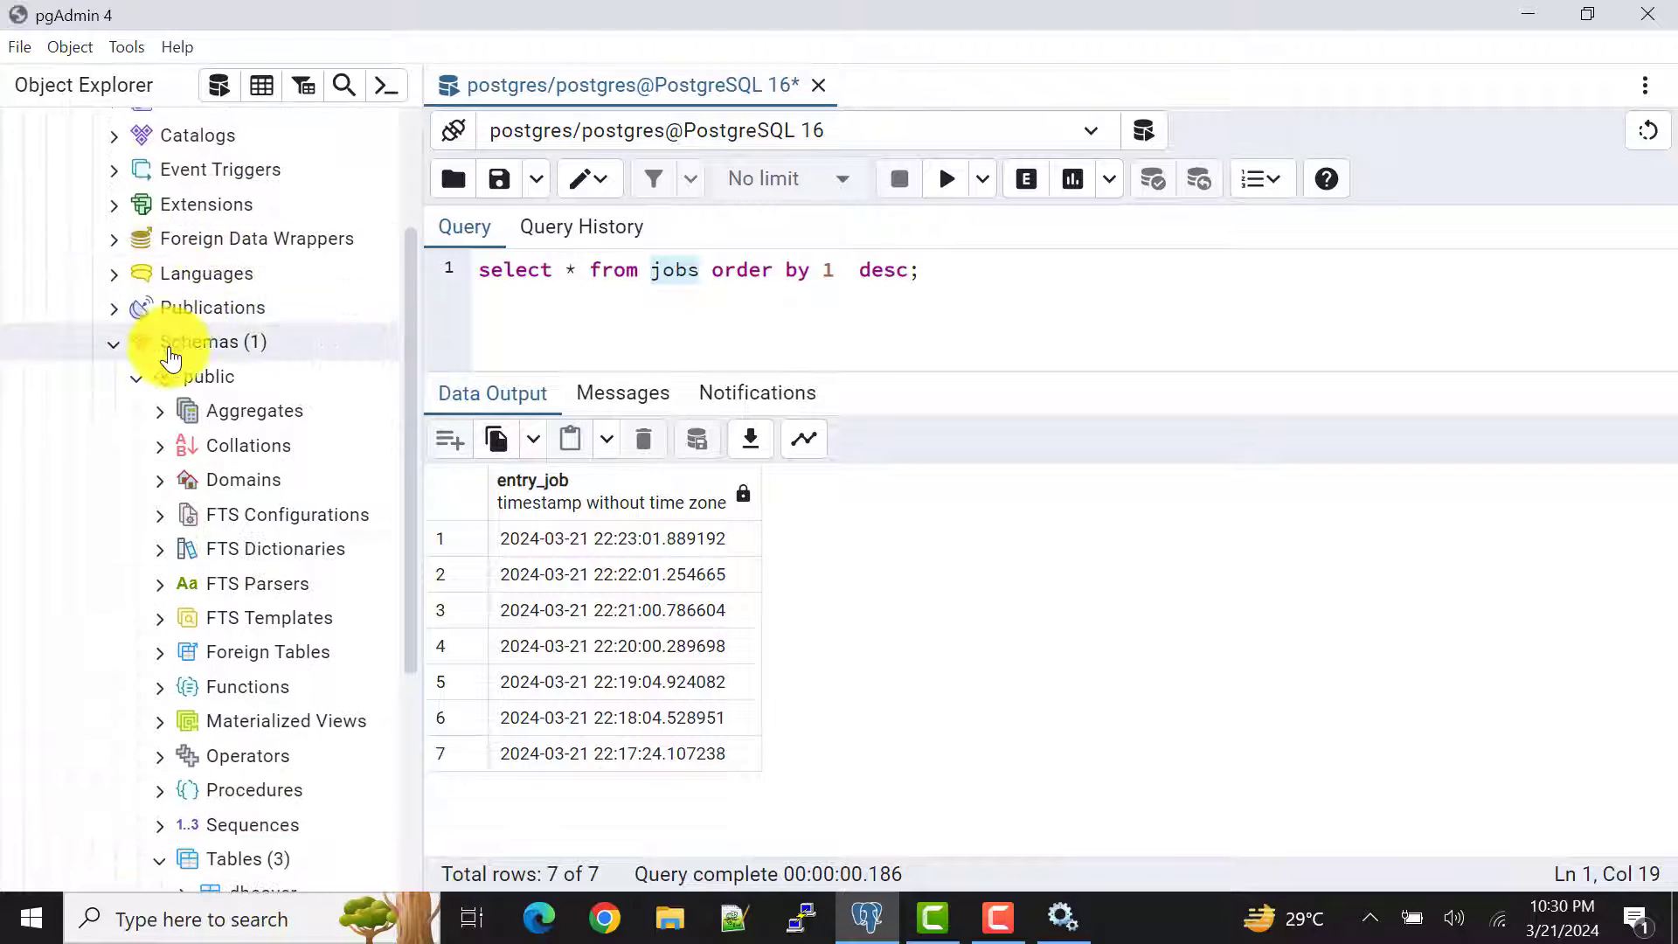
pyautogui.scroll(3, 184, 351)
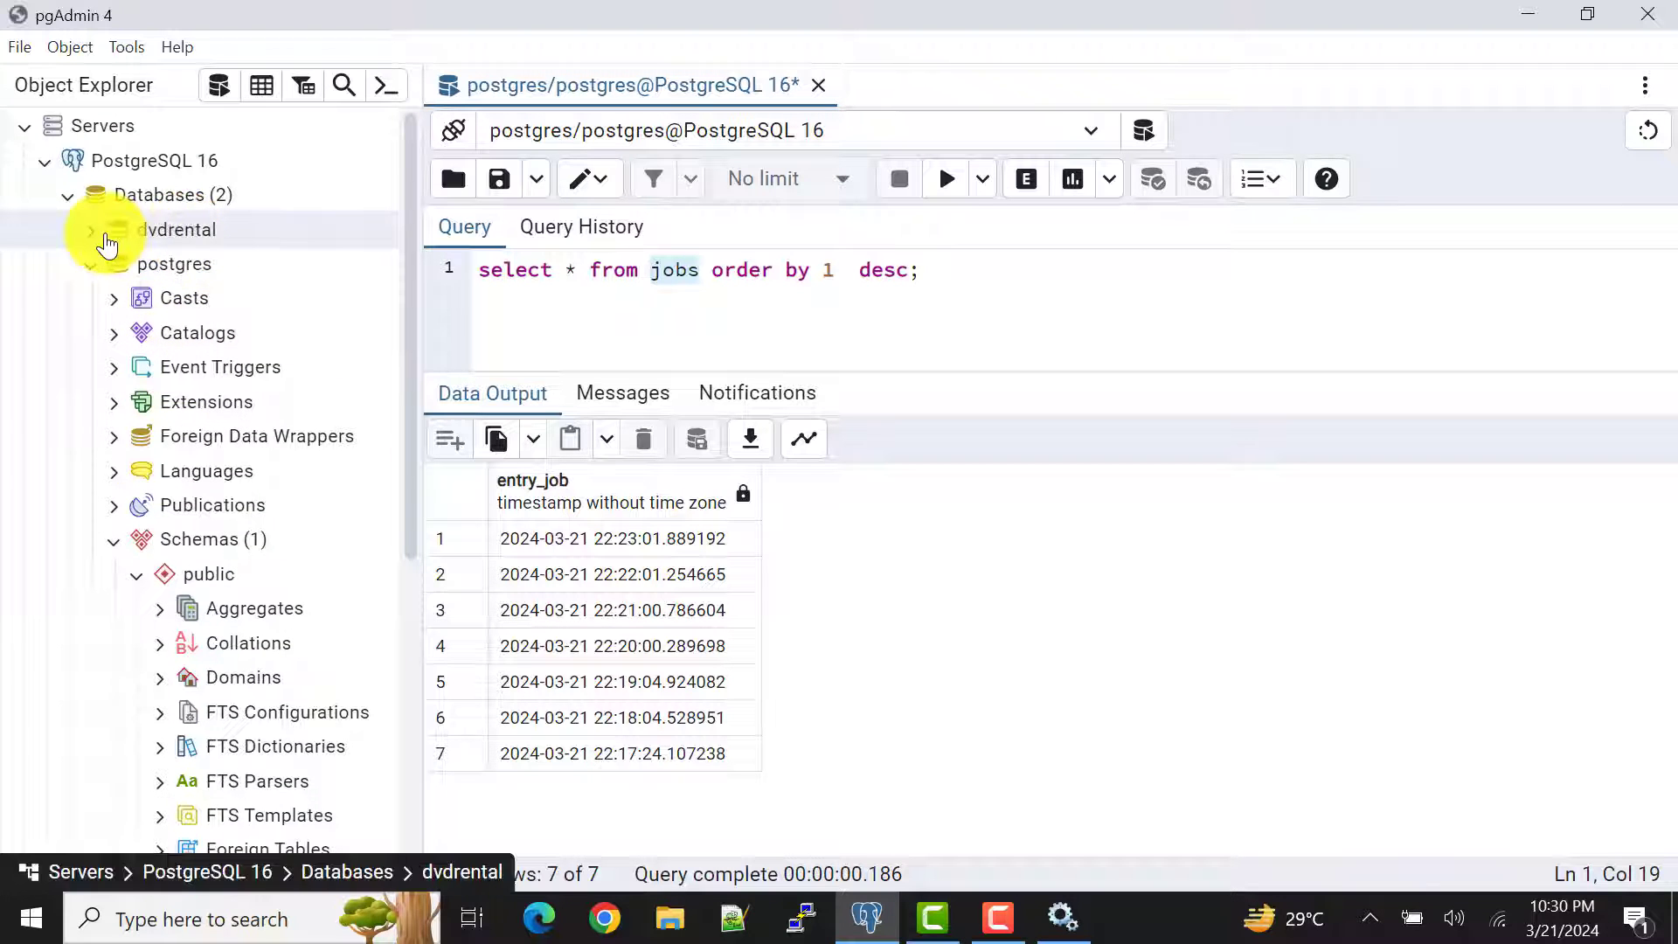
# Step: Collapse the postgres tree and select Job1 under pgAgent Jobs
pyautogui.click(87, 267)
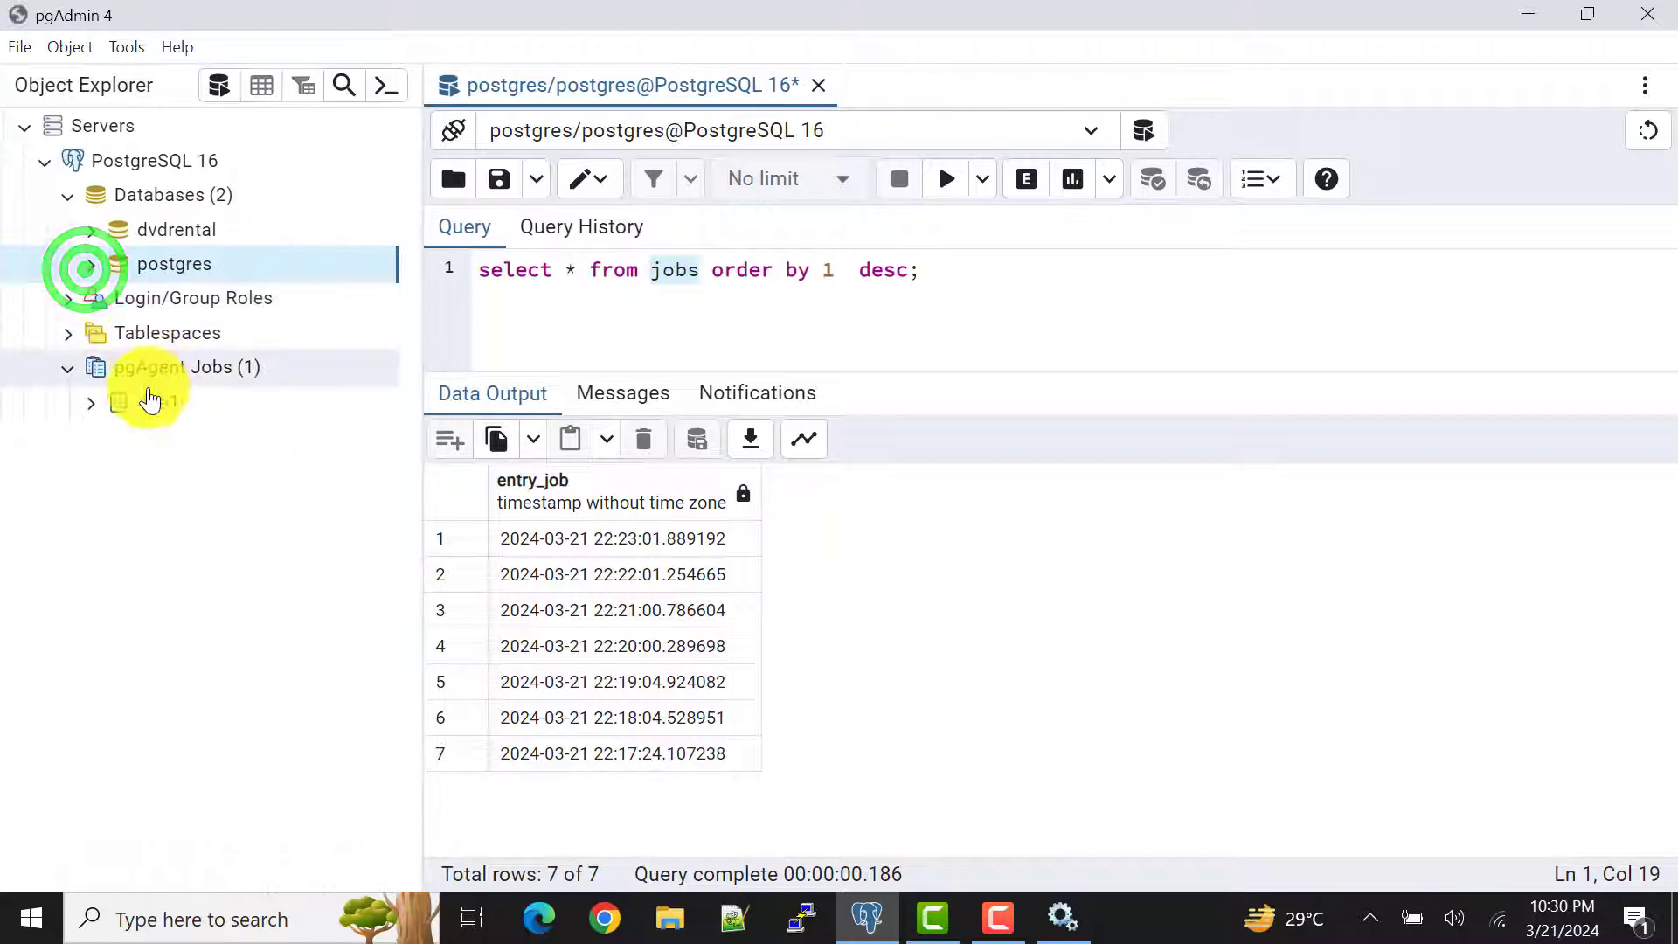
pyautogui.click(154, 403)
# Step: Change Job1's Step1 database from dvdrental to postgres and save
pyautogui.rightClick(160, 402)
pyautogui.click(223, 630)
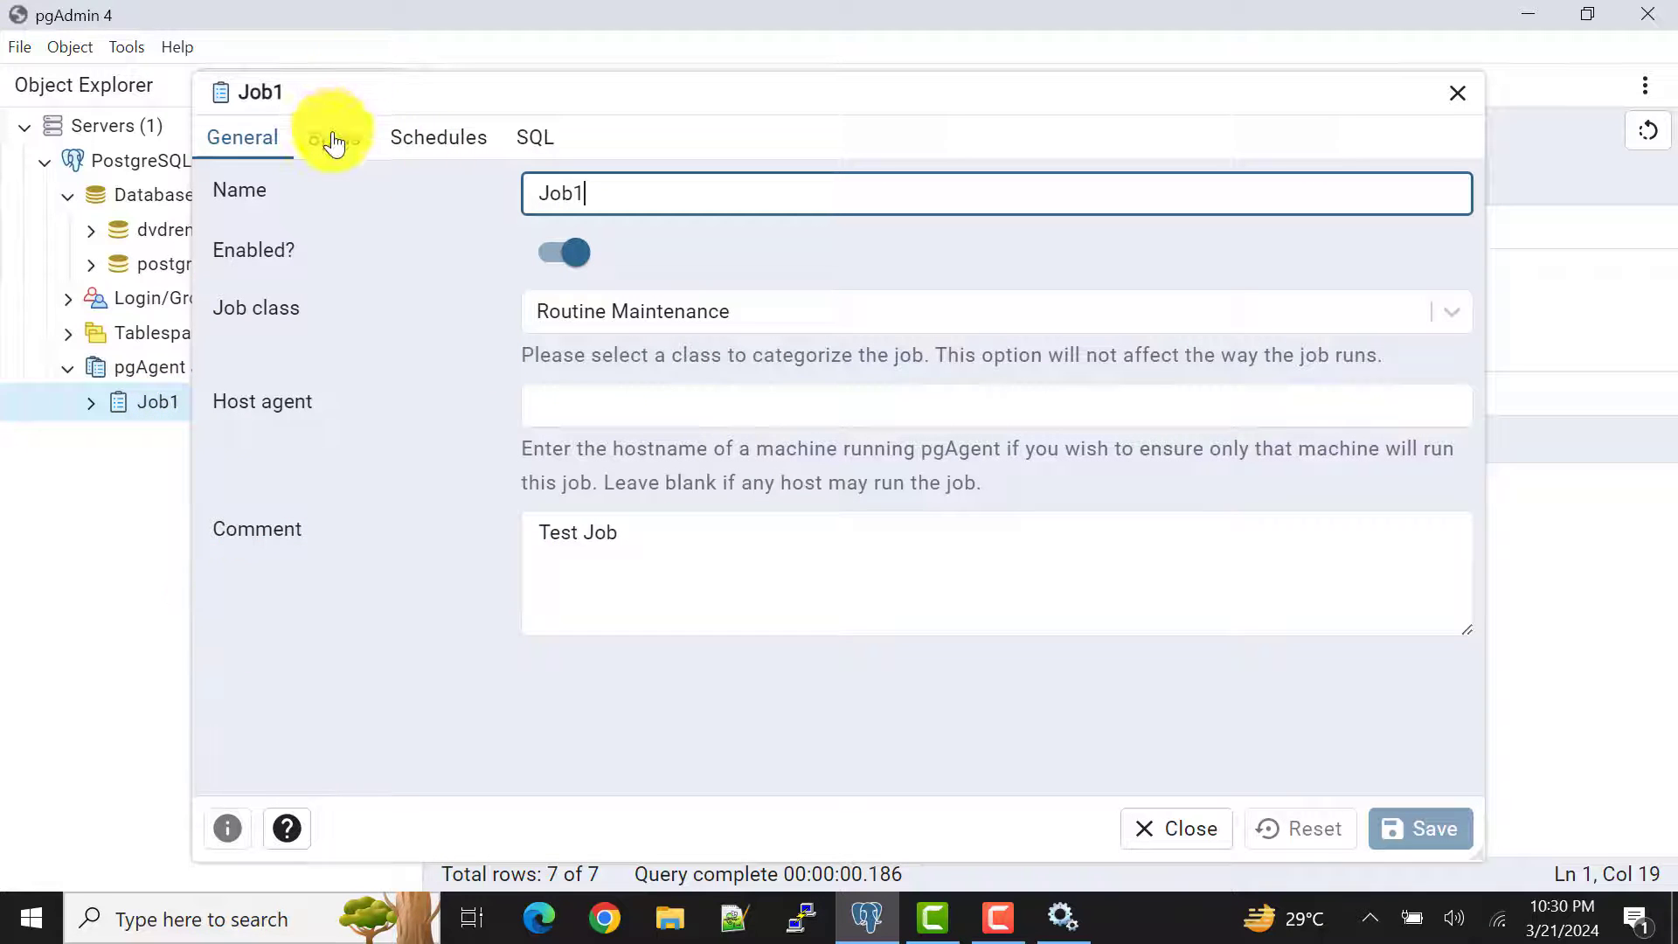
pyautogui.click(335, 138)
pyautogui.click(227, 286)
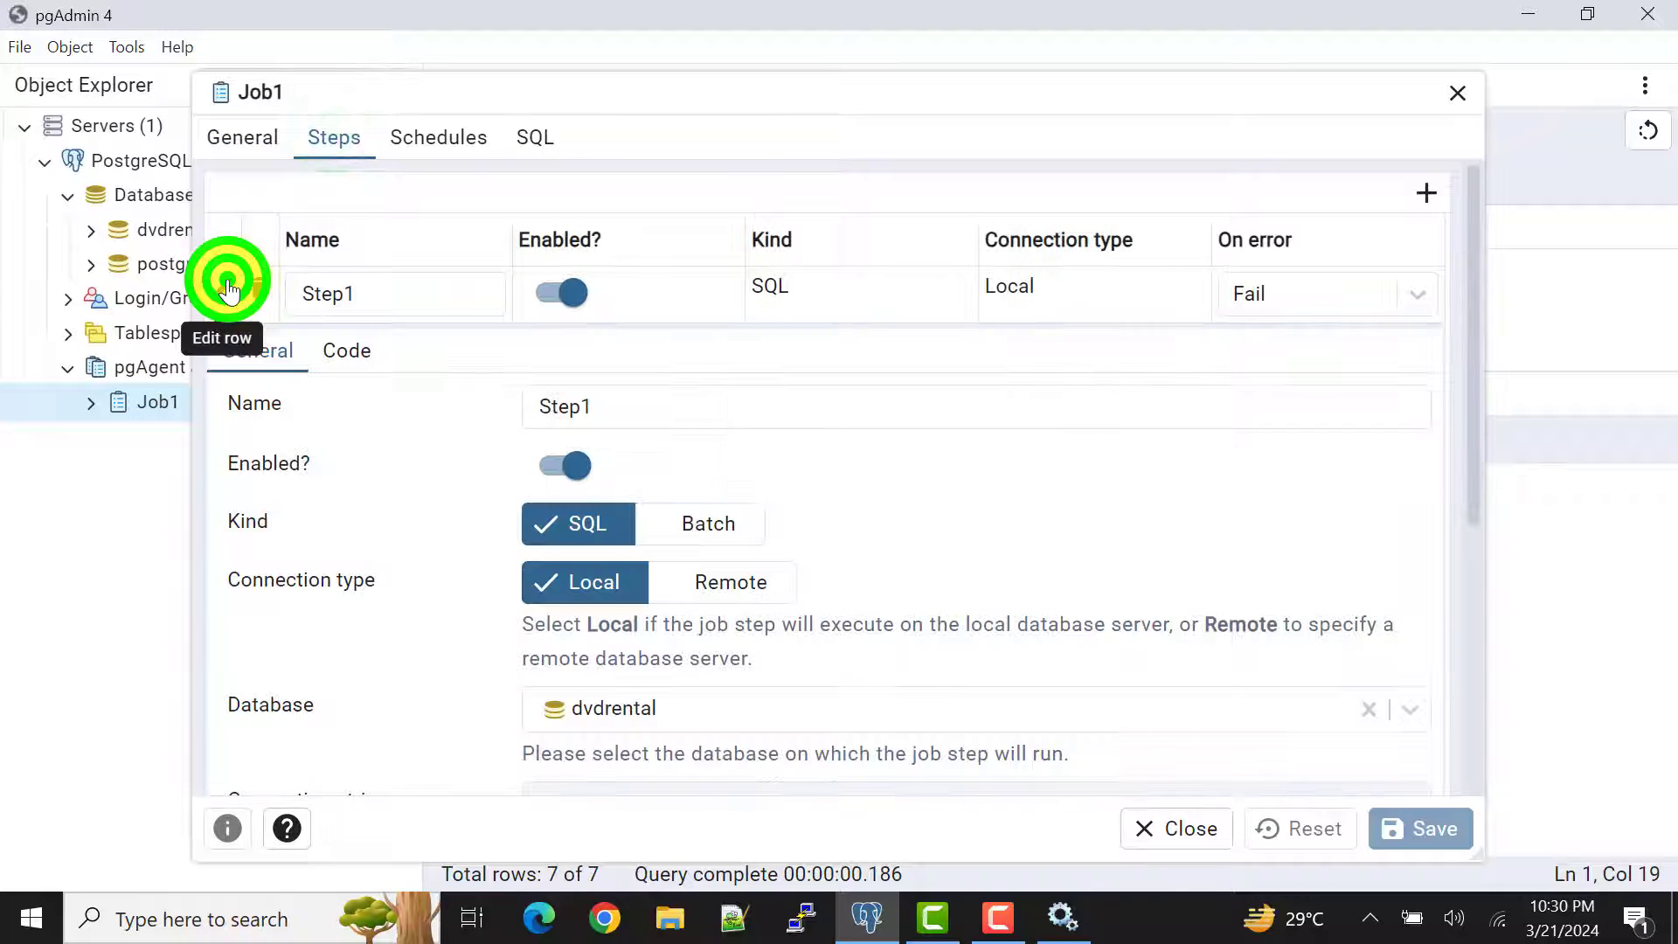
pyautogui.scroll(-3, 813, 433)
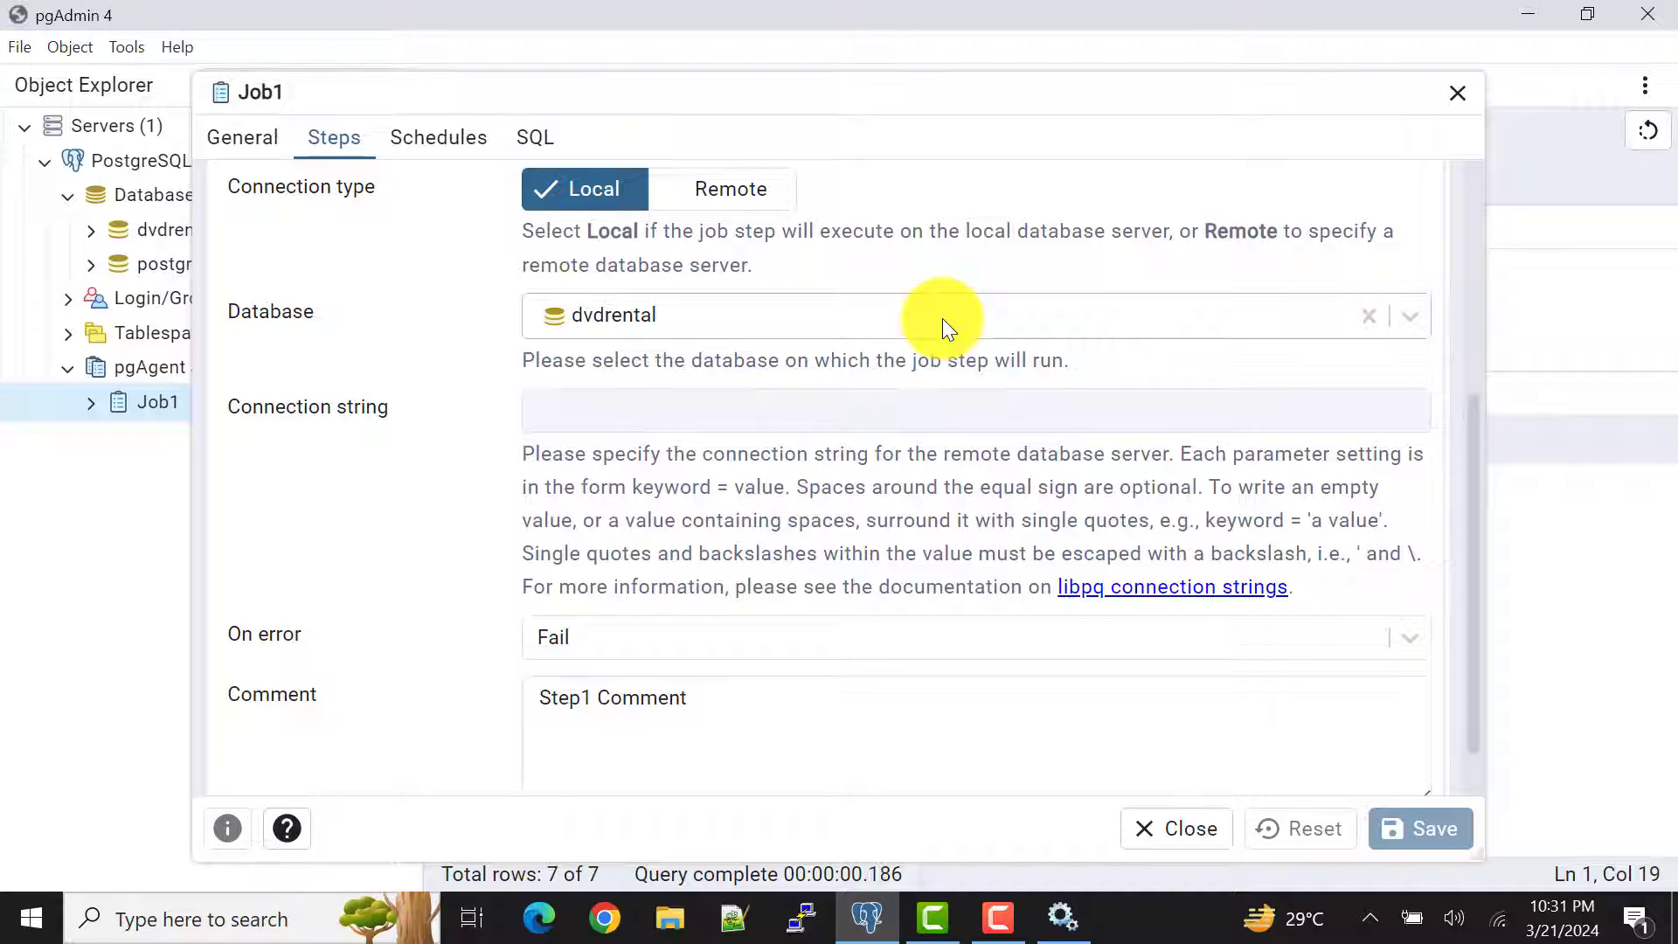
pyautogui.click(942, 319)
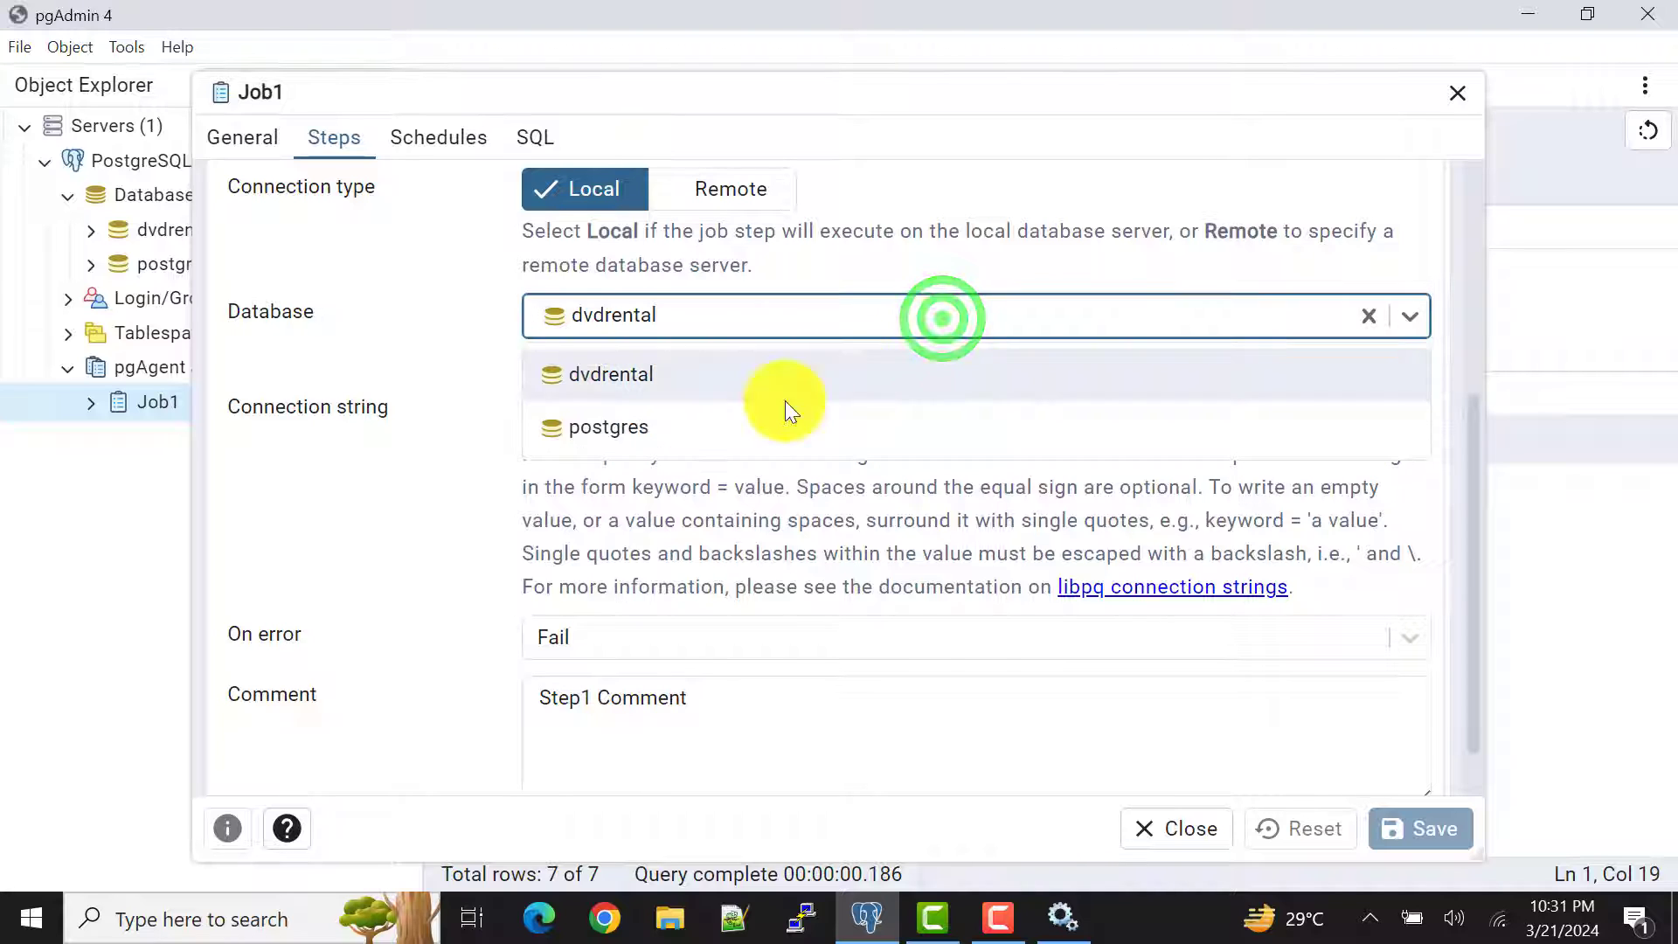
pyautogui.click(635, 432)
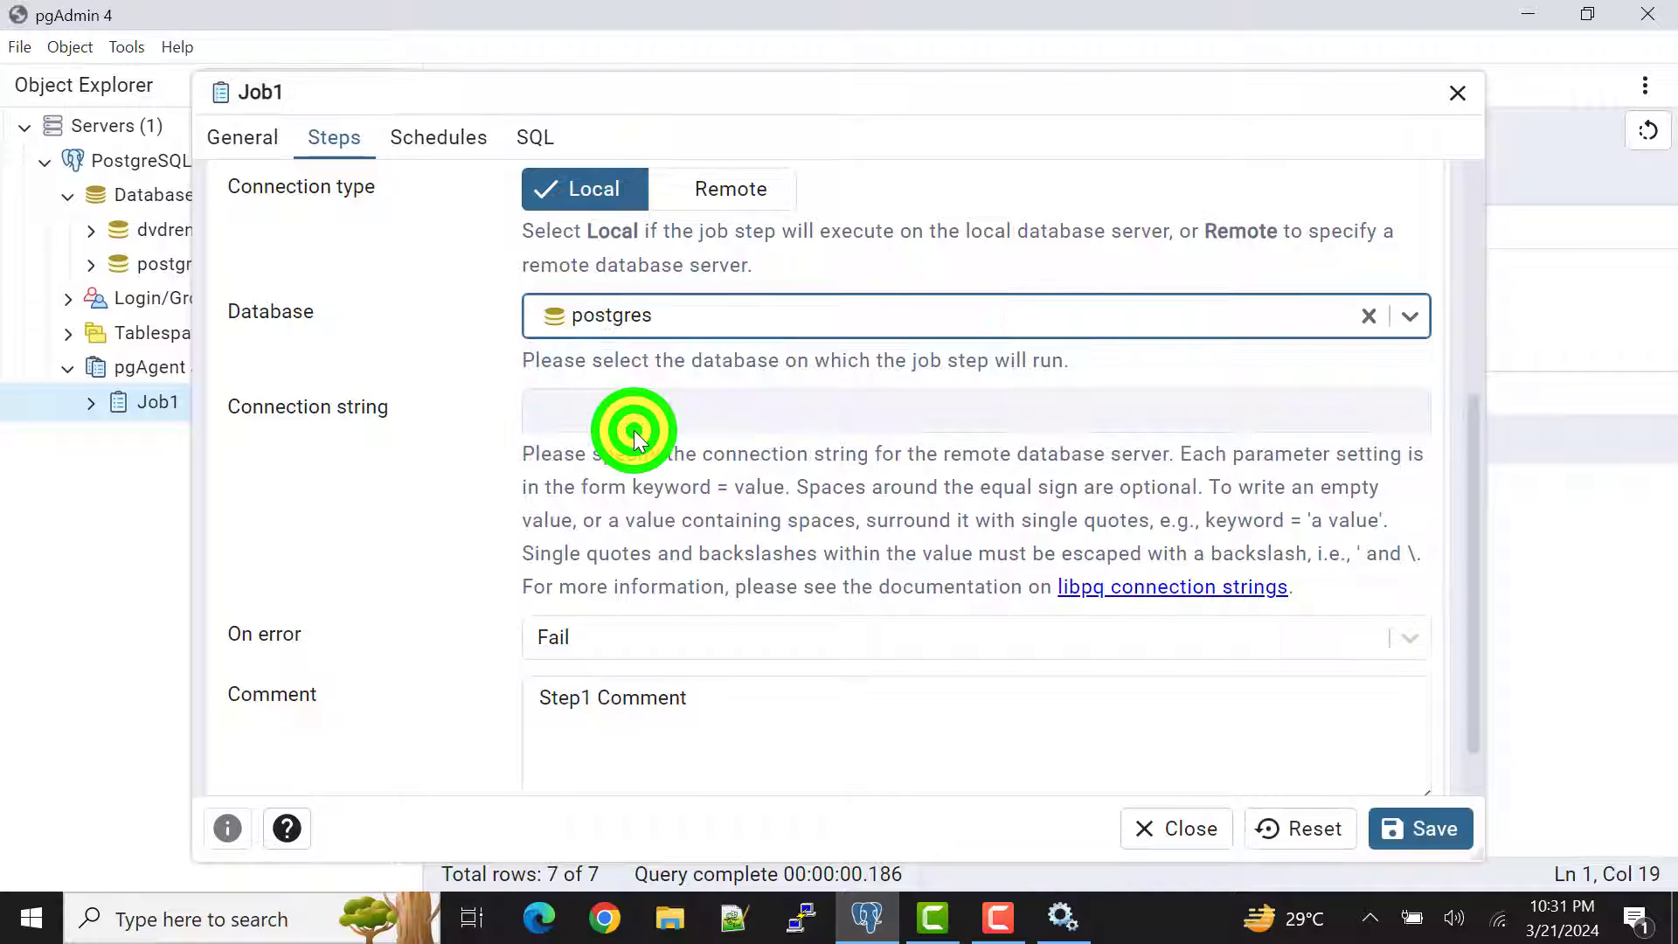
pyautogui.click(1429, 831)
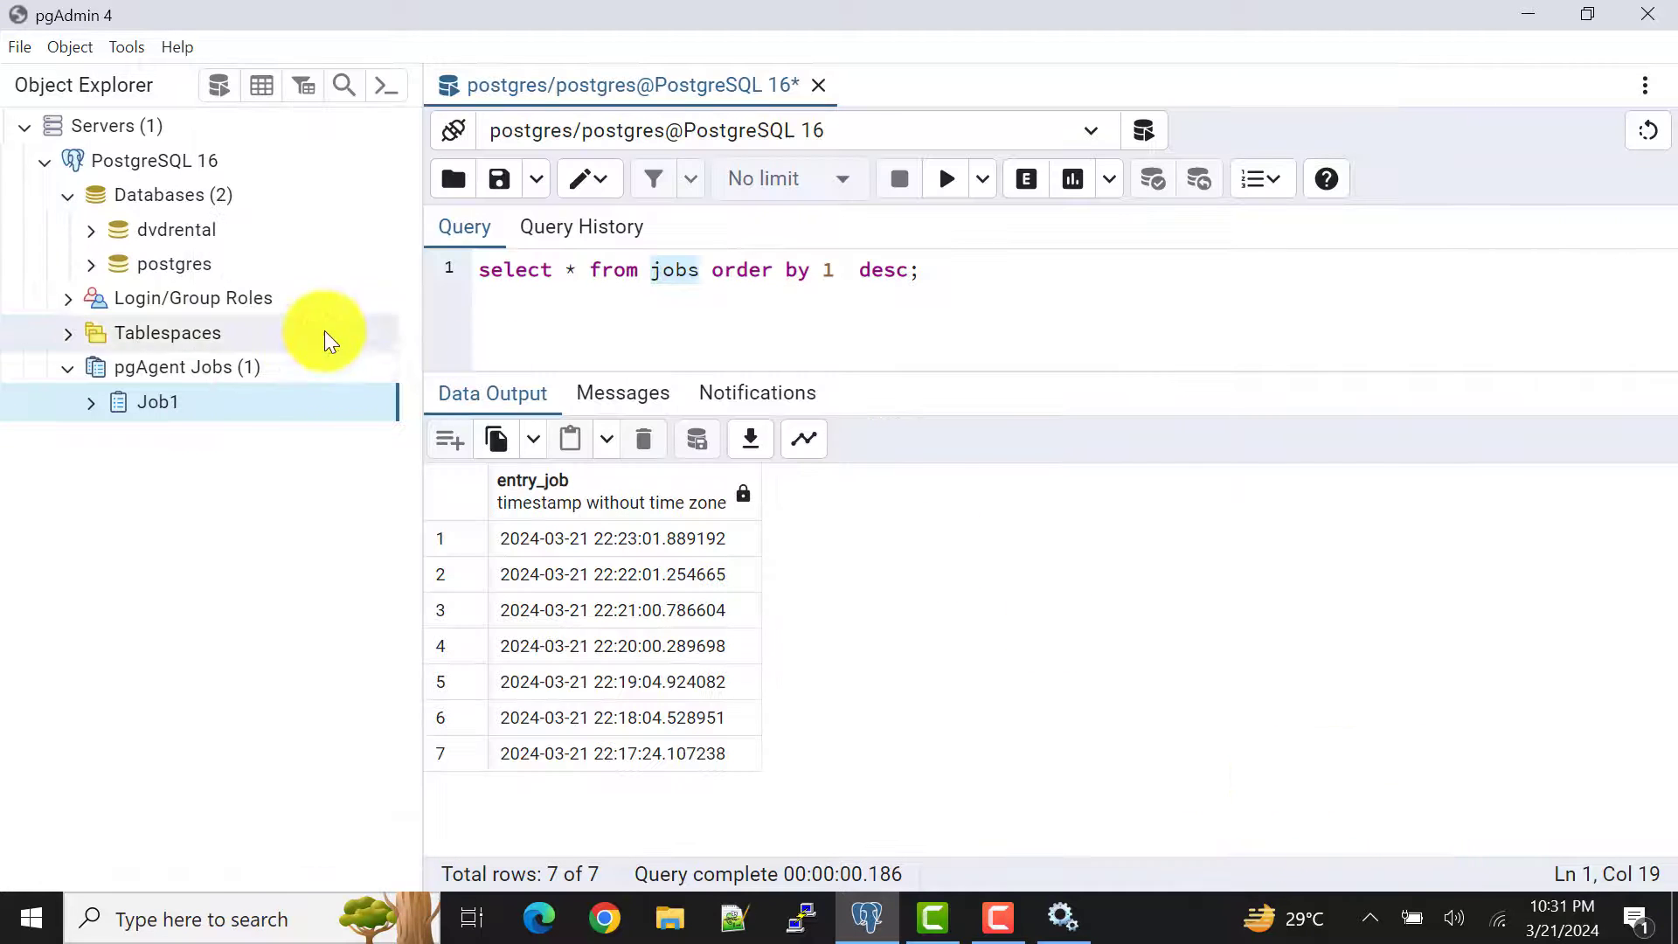
# Step: Re-run the jobs query, run Job1 now, and refresh to see new rows
pyautogui.click(813, 266)
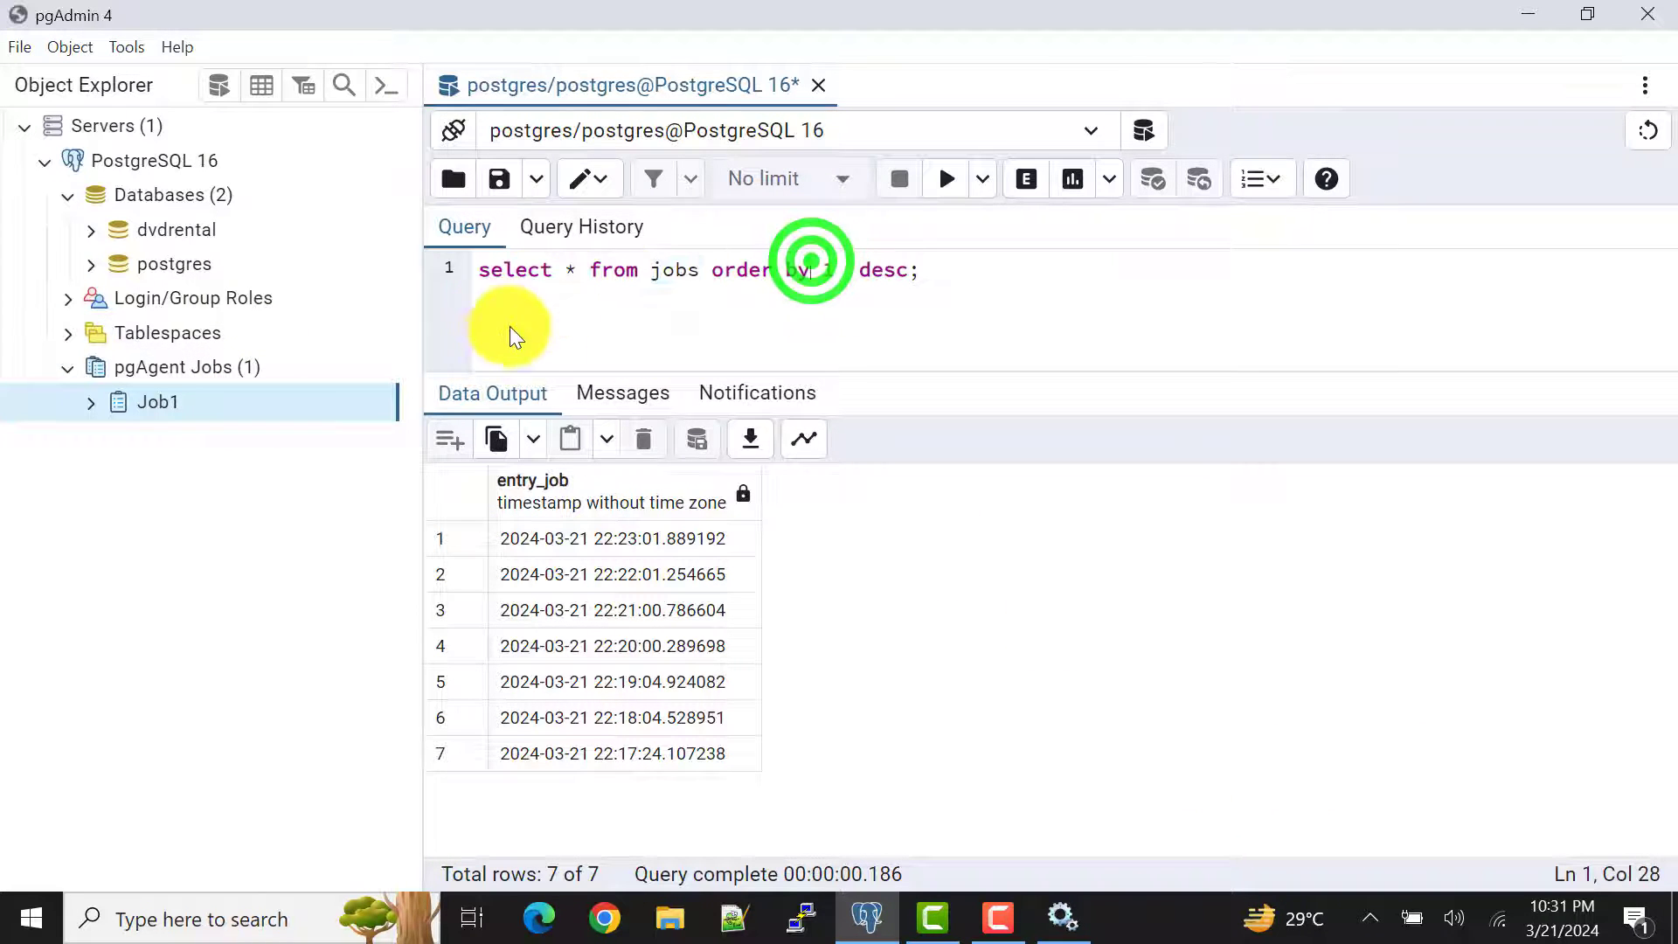
pyautogui.click(947, 178)
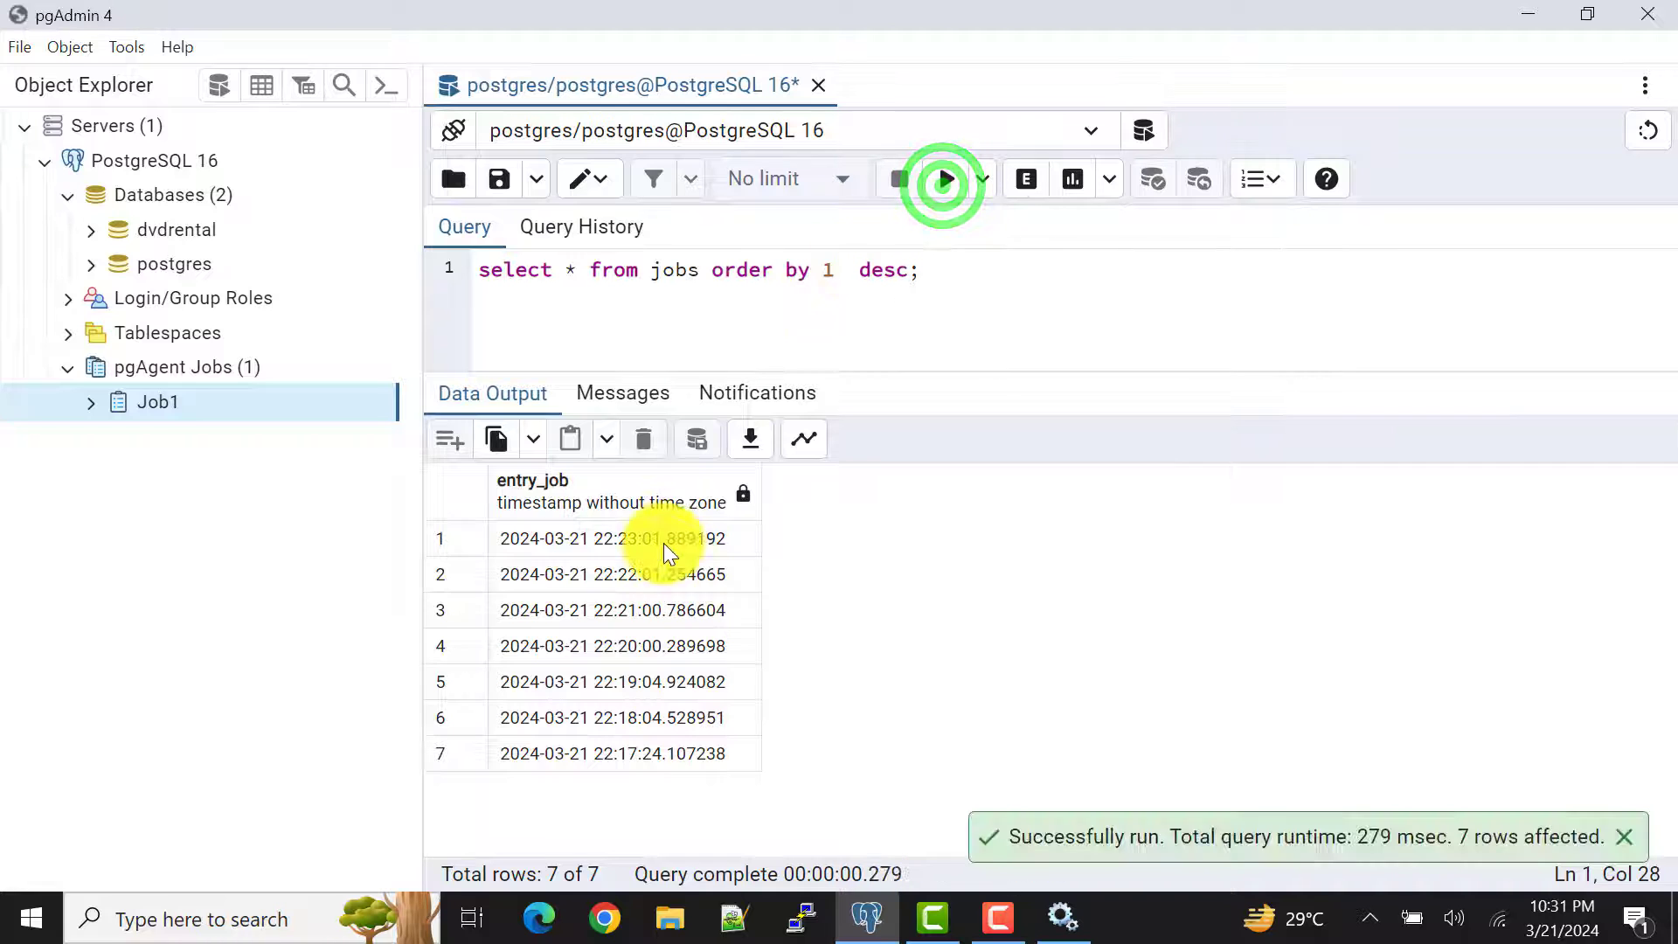
pyautogui.rightClick(186, 405)
pyautogui.click(263, 584)
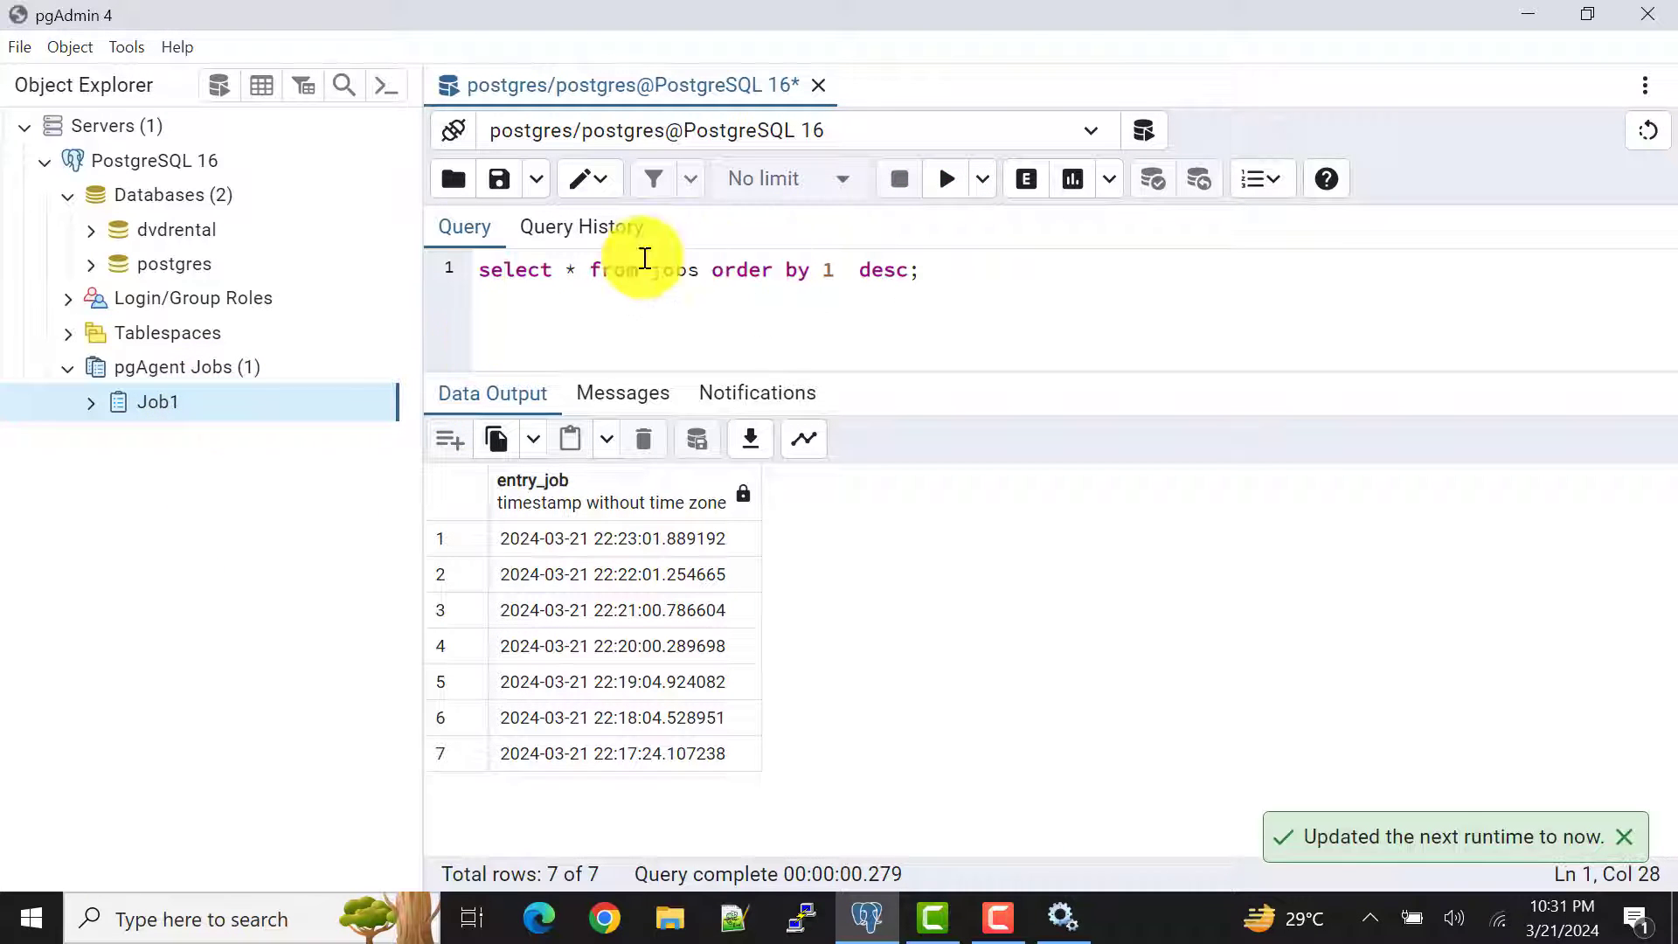
pyautogui.click(615, 273)
pyautogui.click(947, 180)
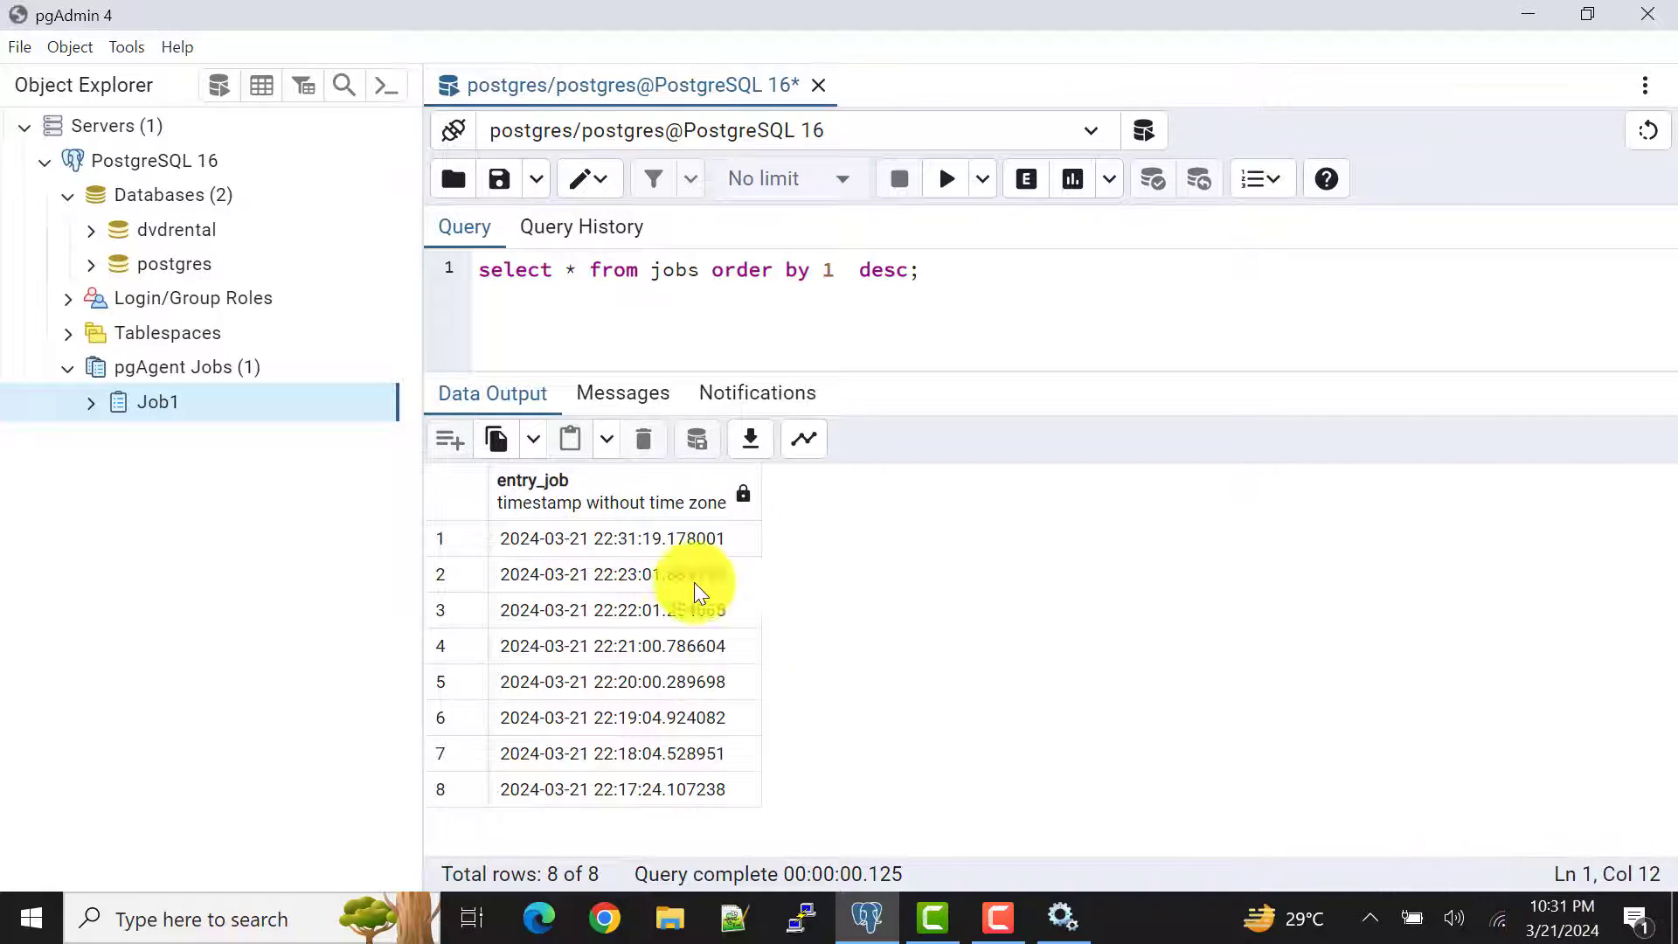
# Step: Run Job1 now again and refresh the jobs query, now showing nine rows with 22:31 timestamps
pyautogui.rightClick(227, 404)
pyautogui.click(299, 574)
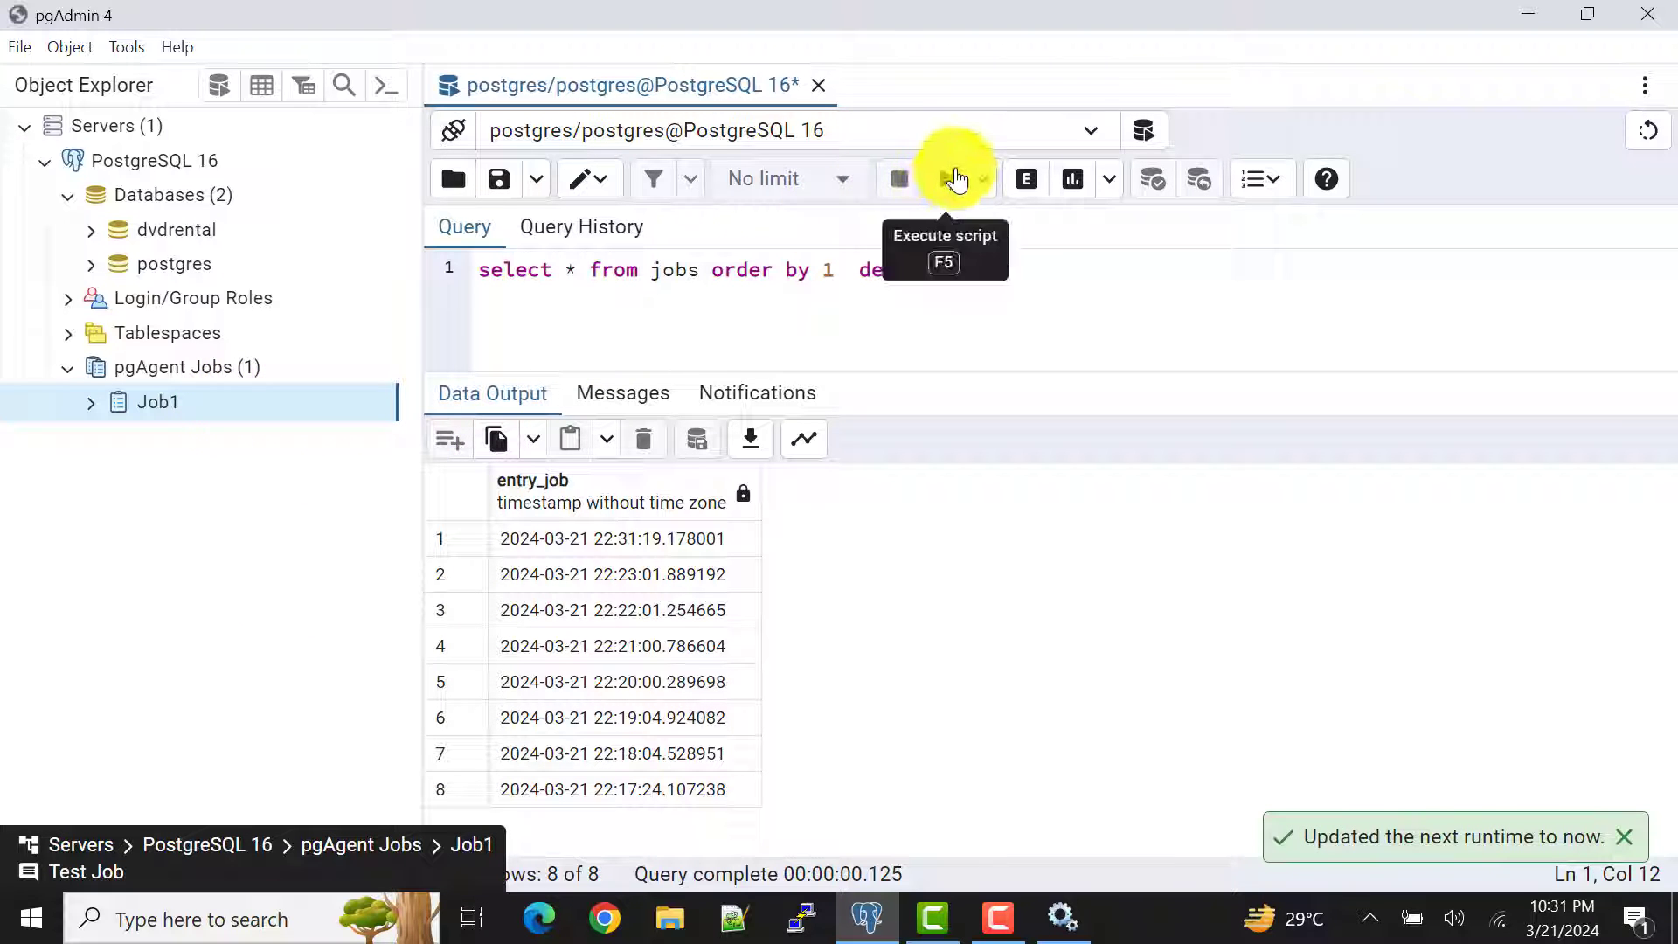
pyautogui.click(946, 178)
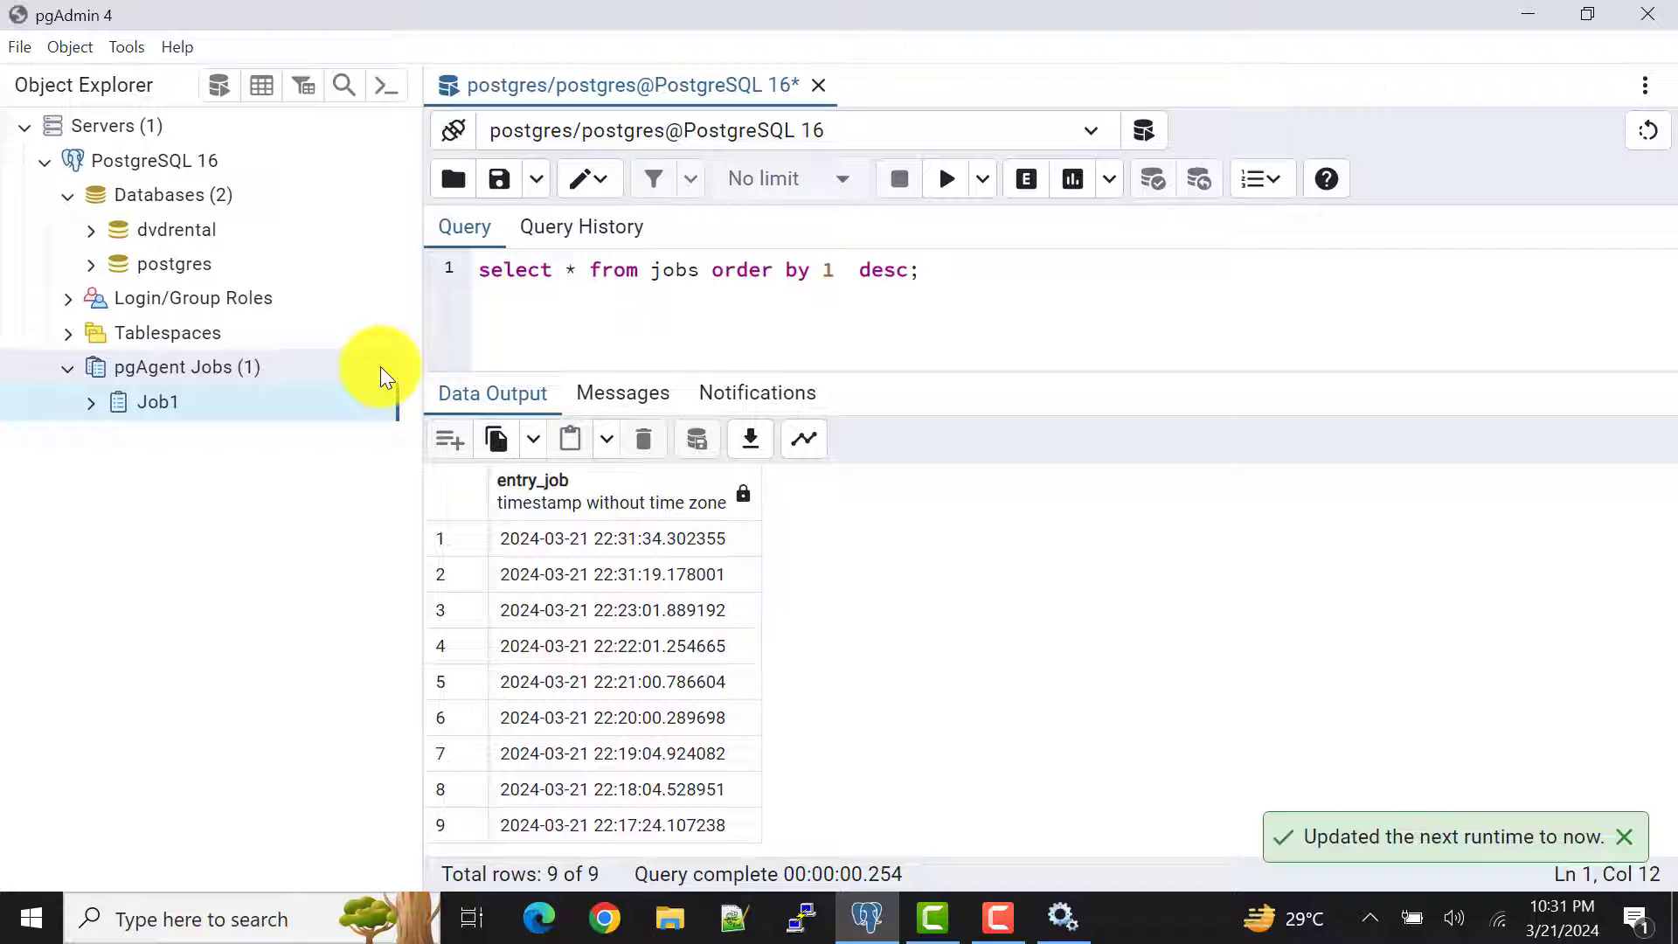
pyautogui.click(944, 278)
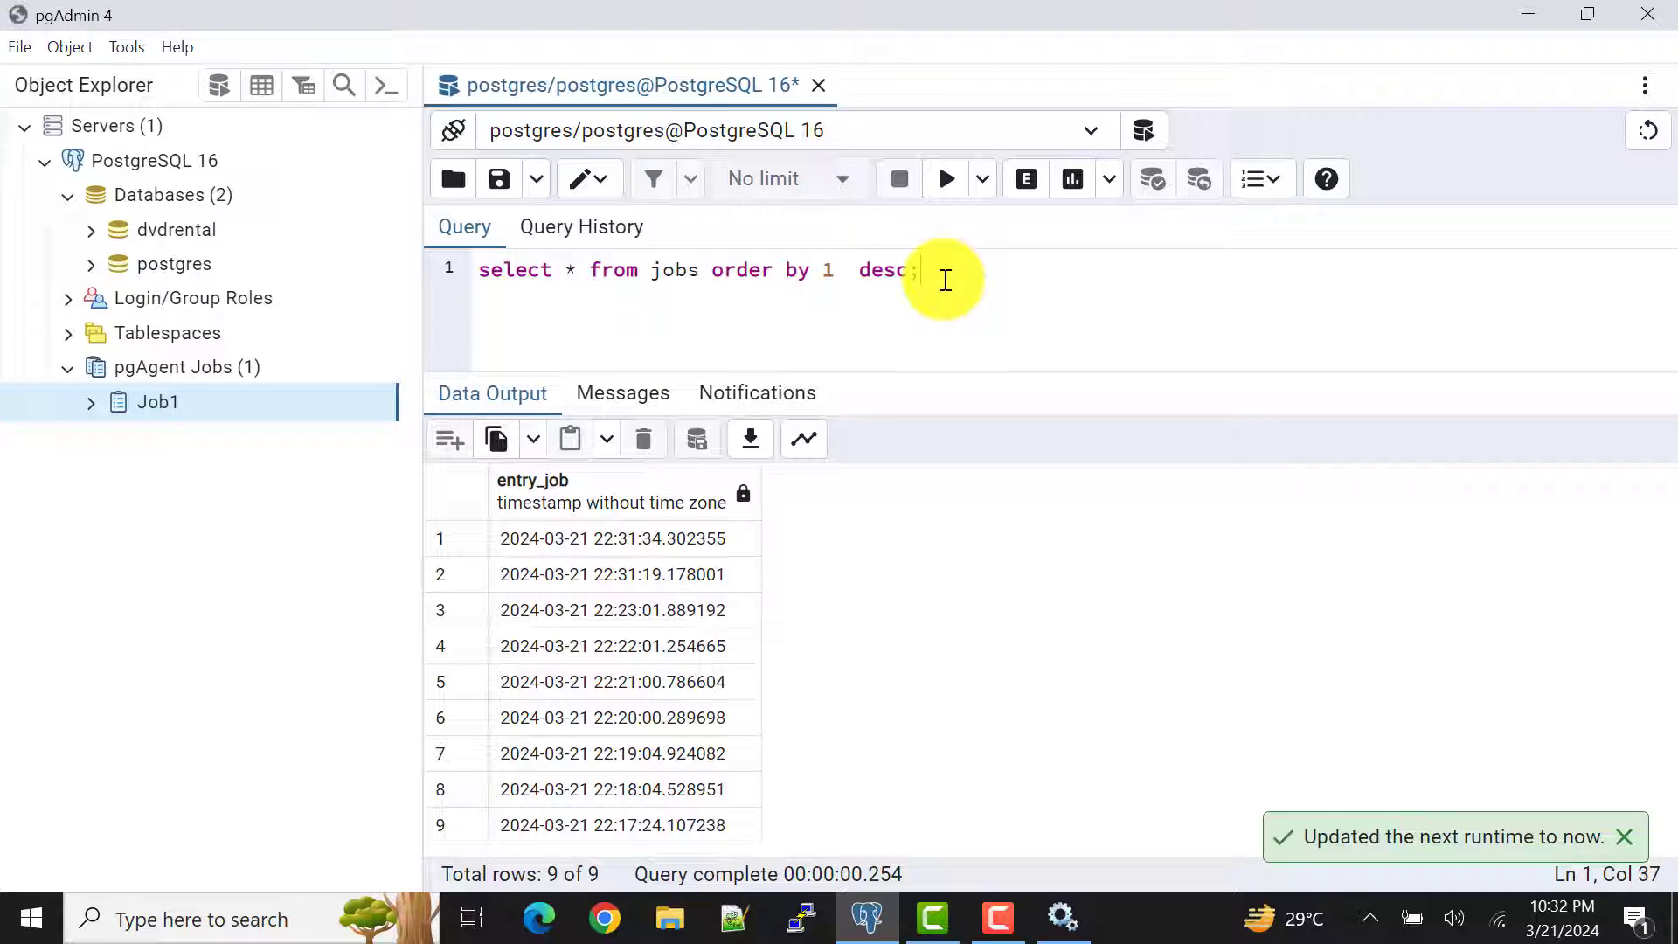